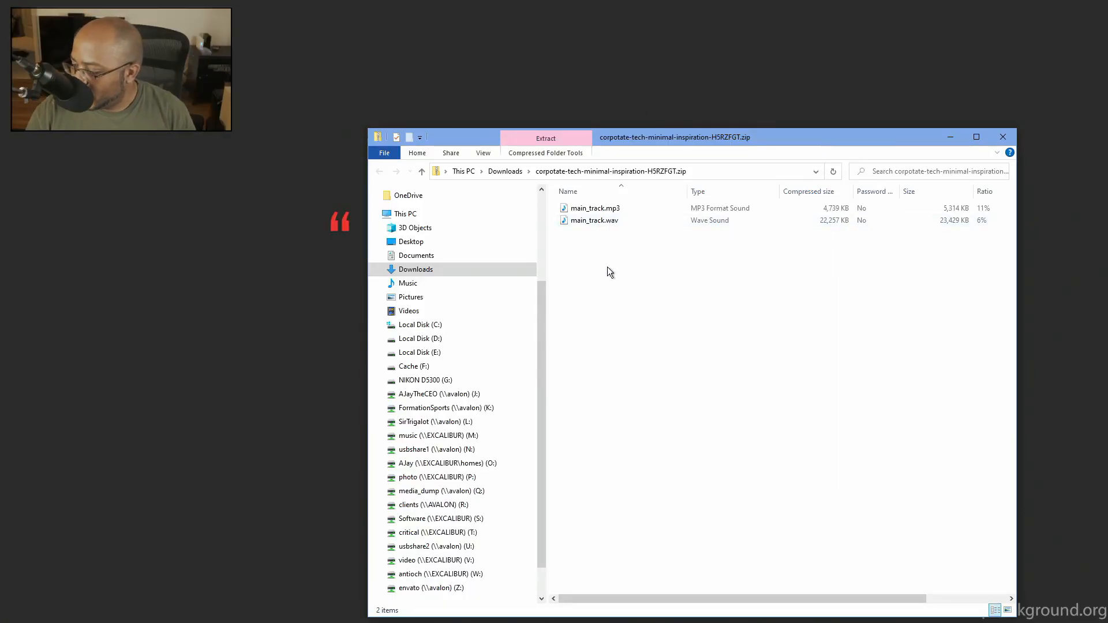
- Extract main_track.mp3 and main_track.wav into the music folder under E:\Antioch\resolve and close the archive window
{"action": "left_click", "coordinate": [379, 353]}
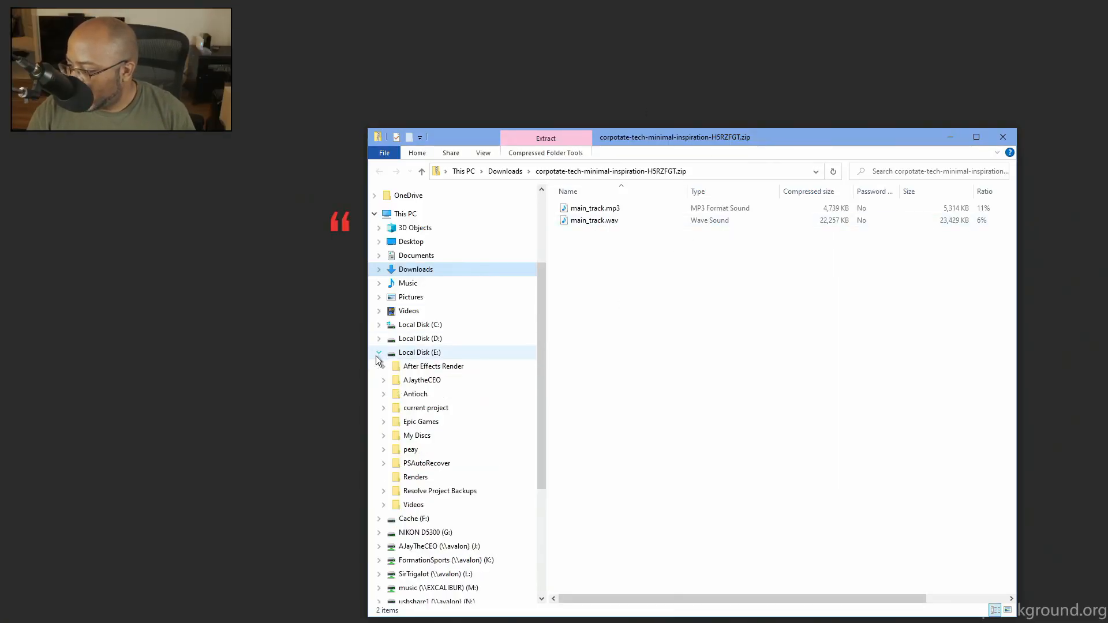
{"action": "left_click", "coordinate": [384, 394]}
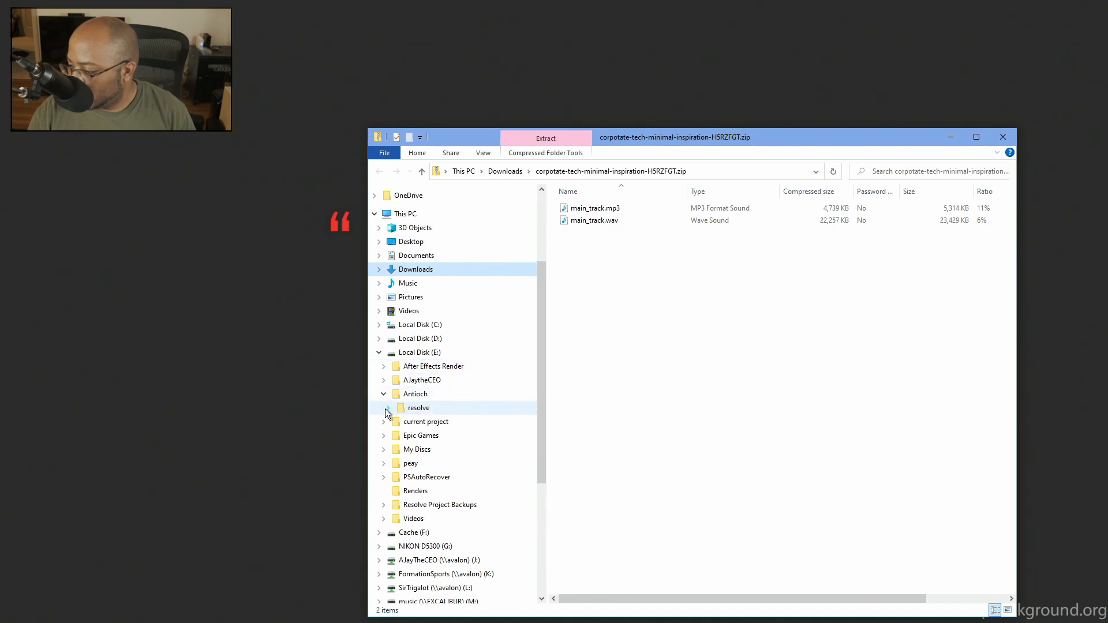
{"action": "left_click", "coordinate": [387, 408]}
{"action": "left_click_drag", "start_coordinate": [648, 279], "coordinate": [480, 493]}
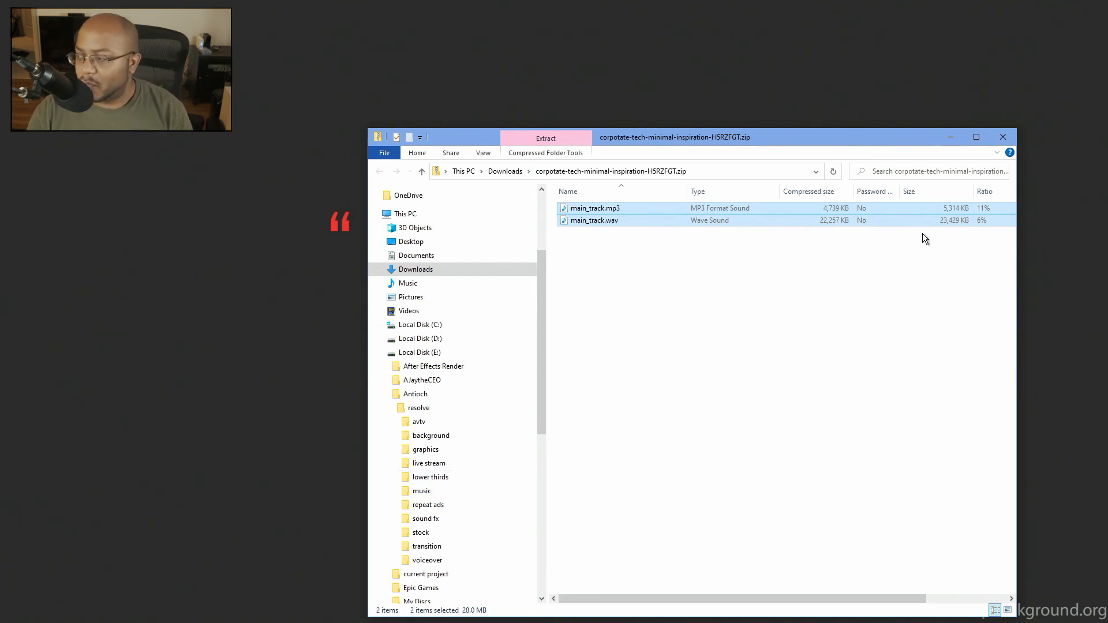
{"action": "left_click", "coordinate": [1002, 136]}
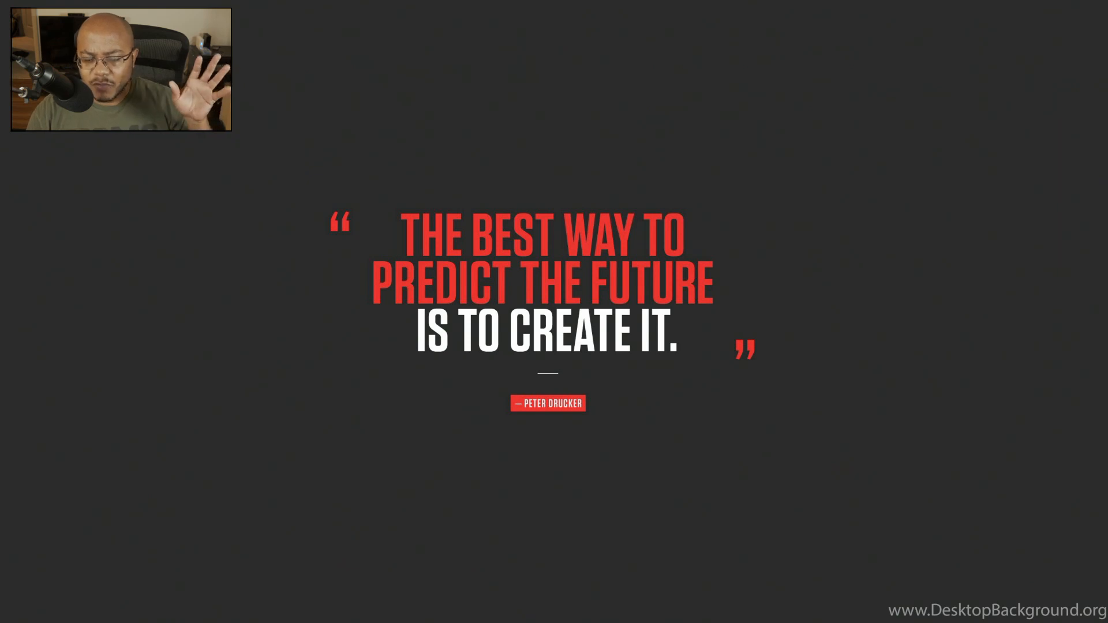
- Switch to DaVinci Resolve, open the 2020 Live stream intro project and enlarge the timeline's video track area
{"action": "left_click_drag", "start_coordinate": [0, 199], "coordinate": [583, 73]}
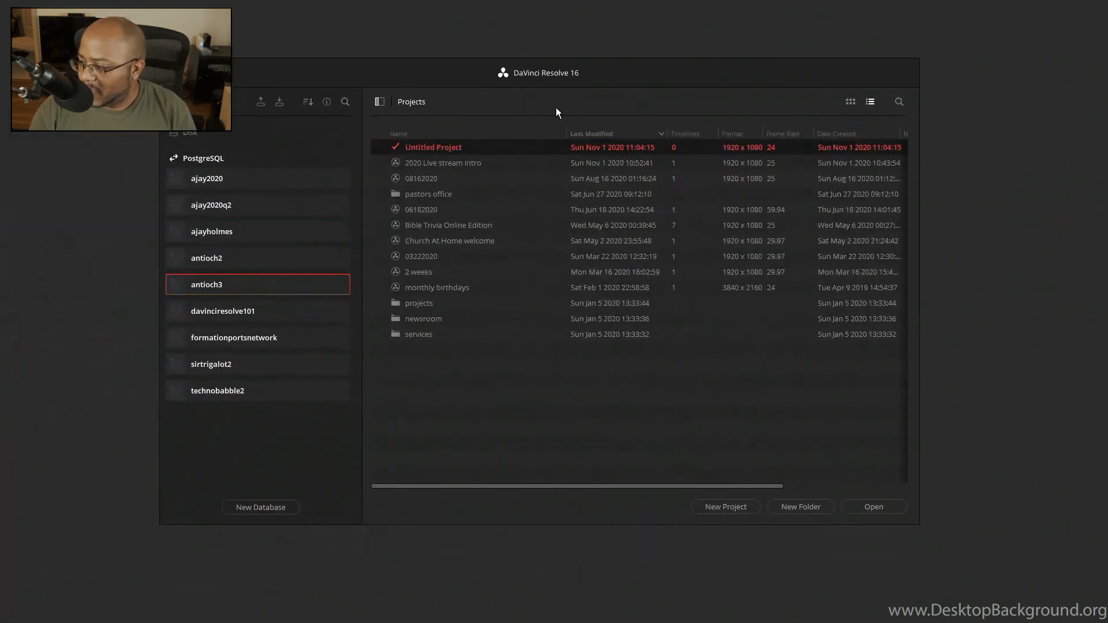
{"action": "left_click", "coordinate": [443, 165]}
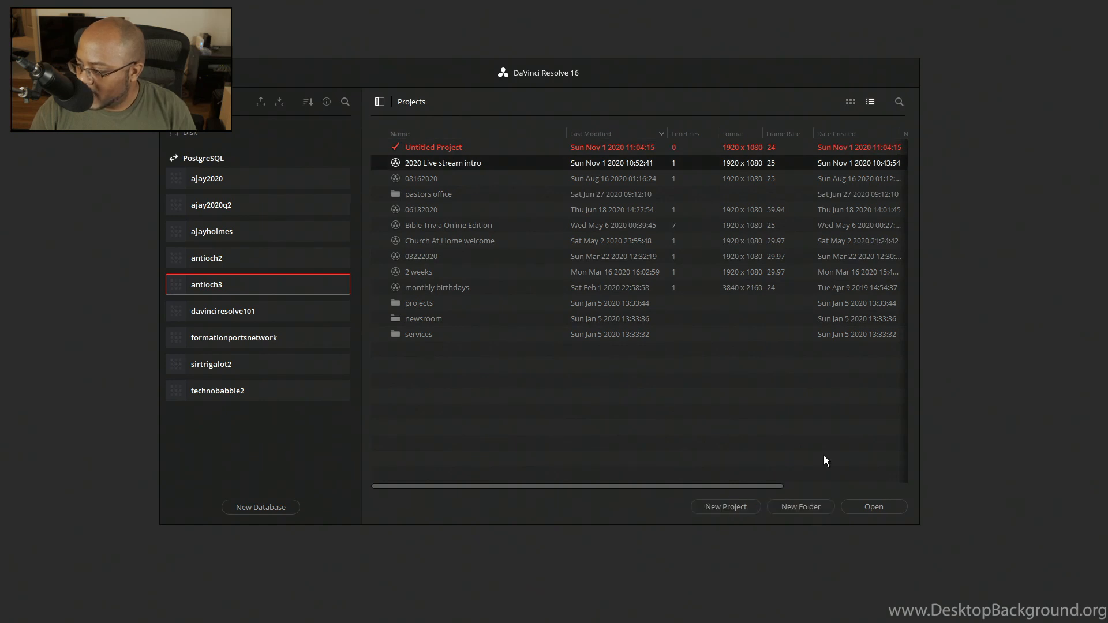
{"action": "left_click", "coordinate": [882, 507]}
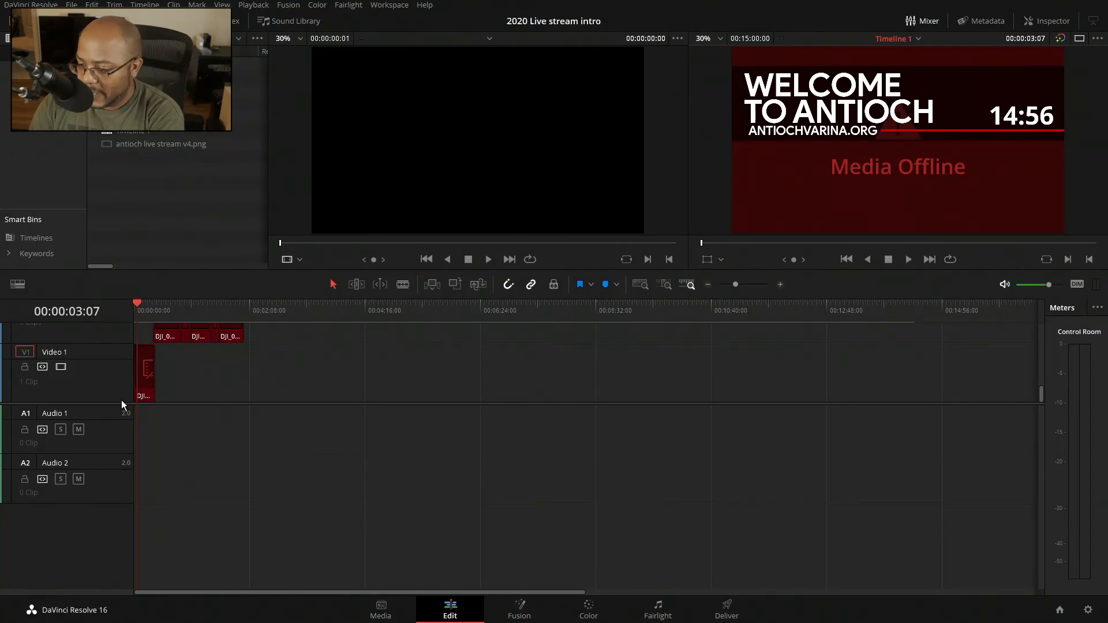
{"action": "left_click_drag", "start_coordinate": [121, 403], "coordinate": [118, 495]}
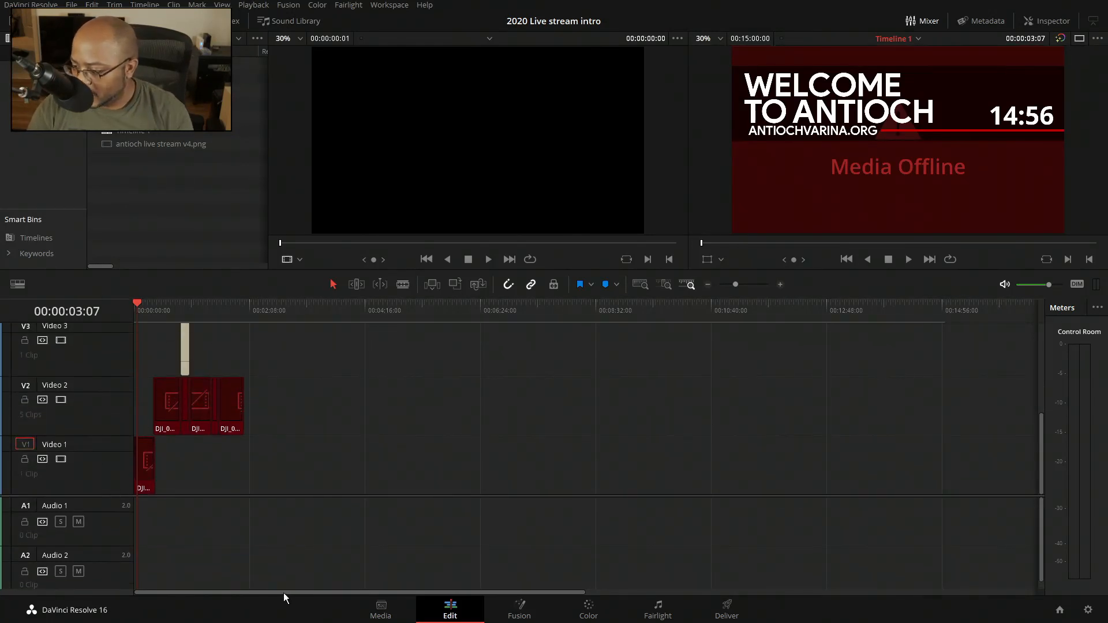
- Import the resolve folder with its subfolders as bins into the Master bin and open the music bin on the Edit page
{"action": "left_click", "coordinate": [390, 611]}
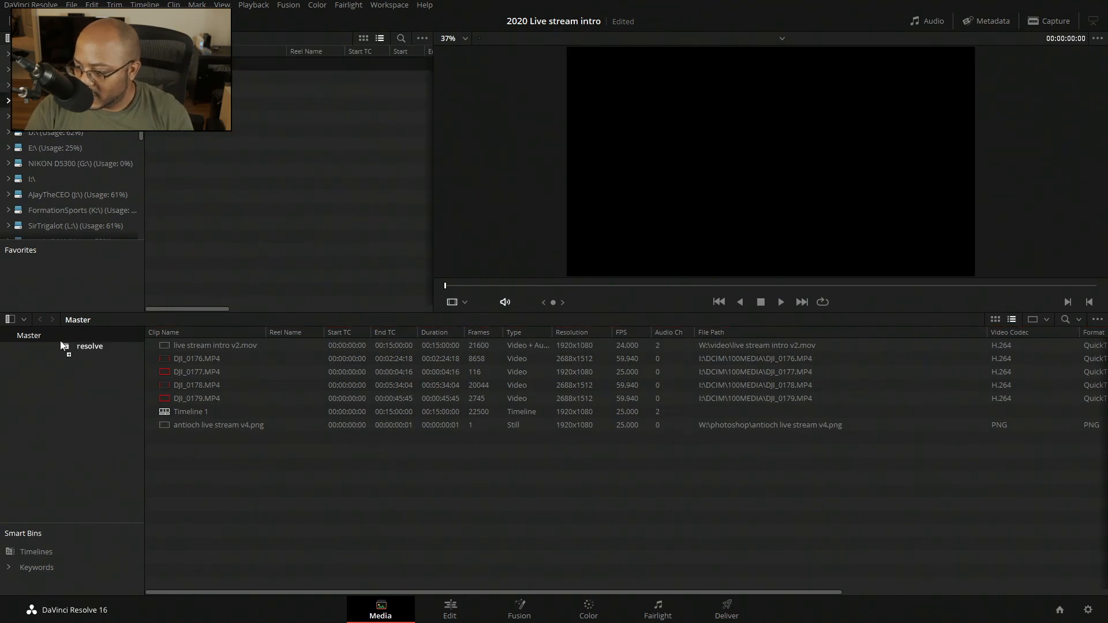
{"action": "key", "text": "shift+4"}
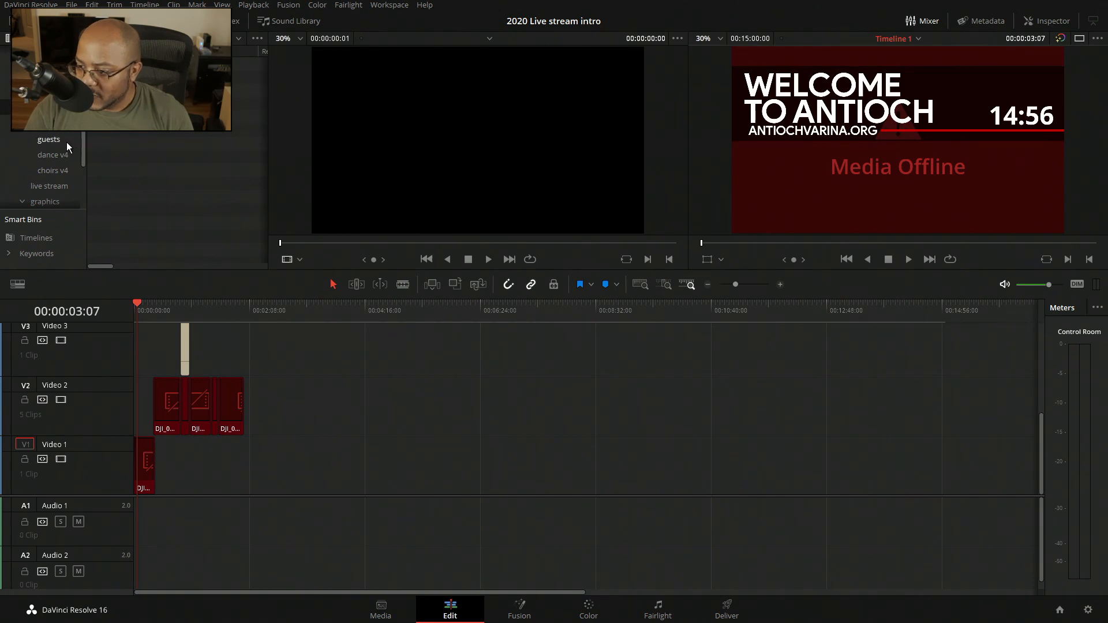
{"action": "scroll", "coordinate": [70, 162], "scroll_direction": "down", "scroll_amount": 3}
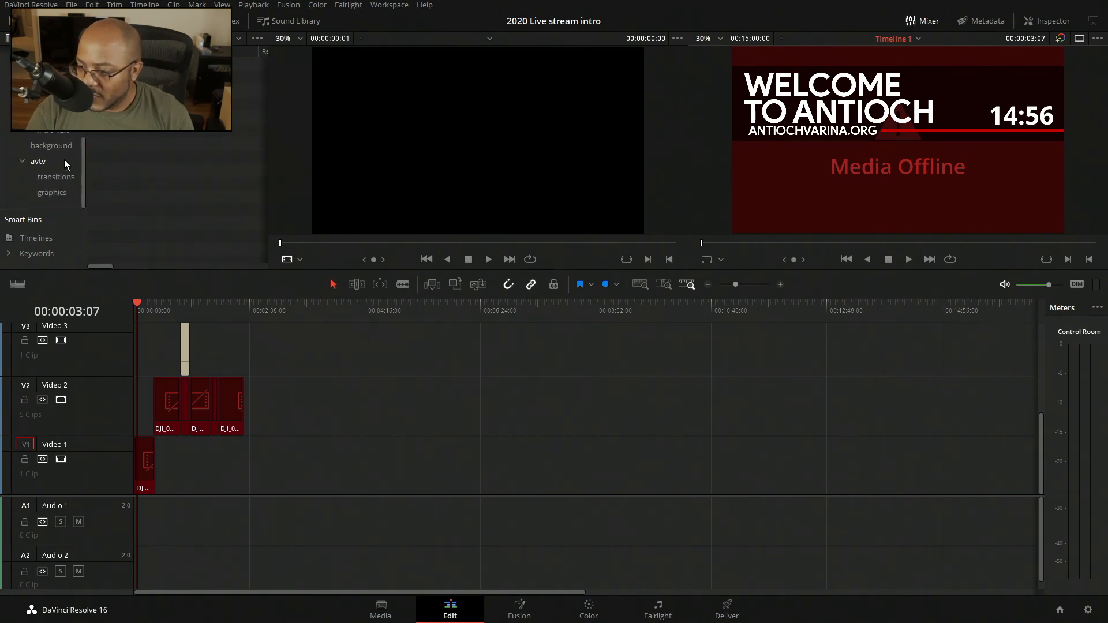
{"action": "scroll", "coordinate": [68, 166], "scroll_direction": "up", "scroll_amount": 5}
{"action": "left_click", "coordinate": [41, 125]}
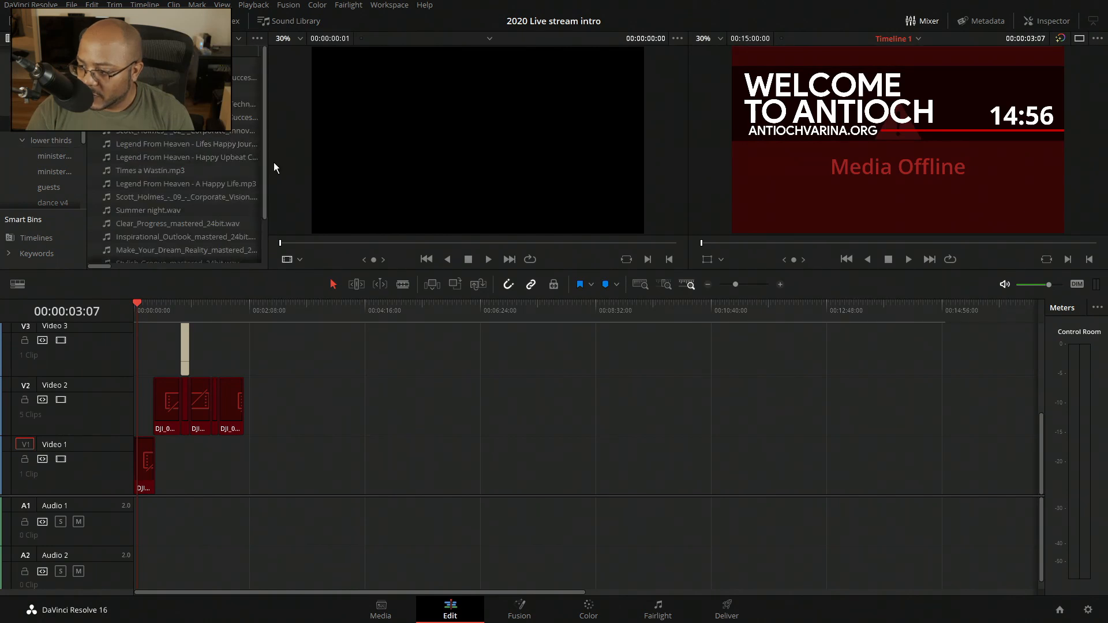
- Widen the media pool and place main_track.wav from the music bin on the Audio 1 track at the playhead
{"action": "left_click_drag", "start_coordinate": [267, 159], "coordinate": [340, 165]}
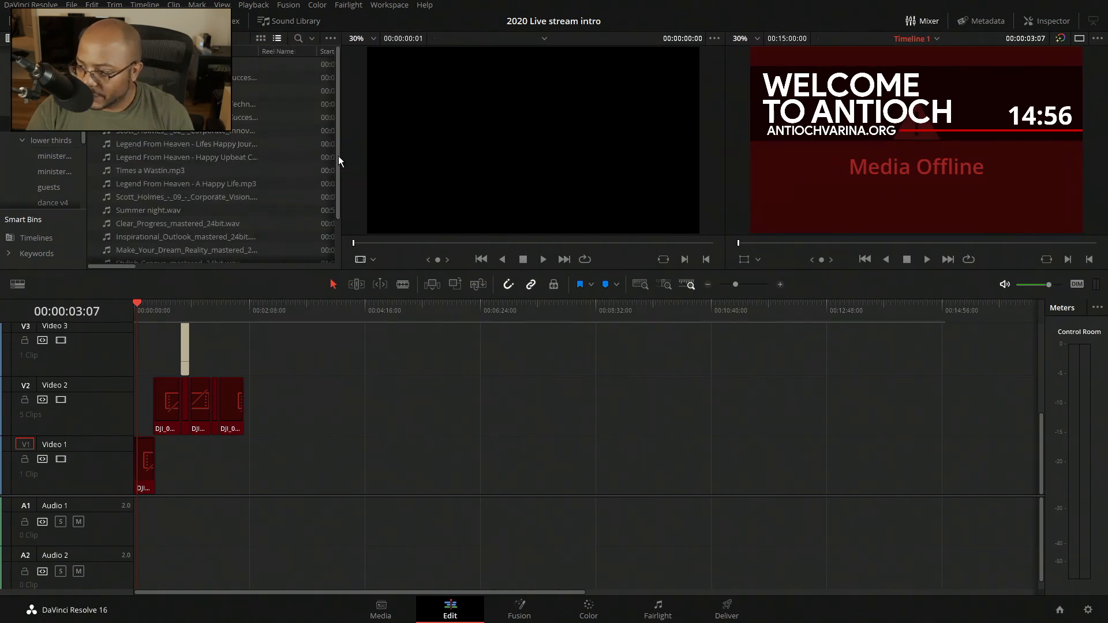
{"action": "left_click_drag", "start_coordinate": [122, 265], "coordinate": [172, 265]}
{"action": "left_click", "coordinate": [13, 21]}
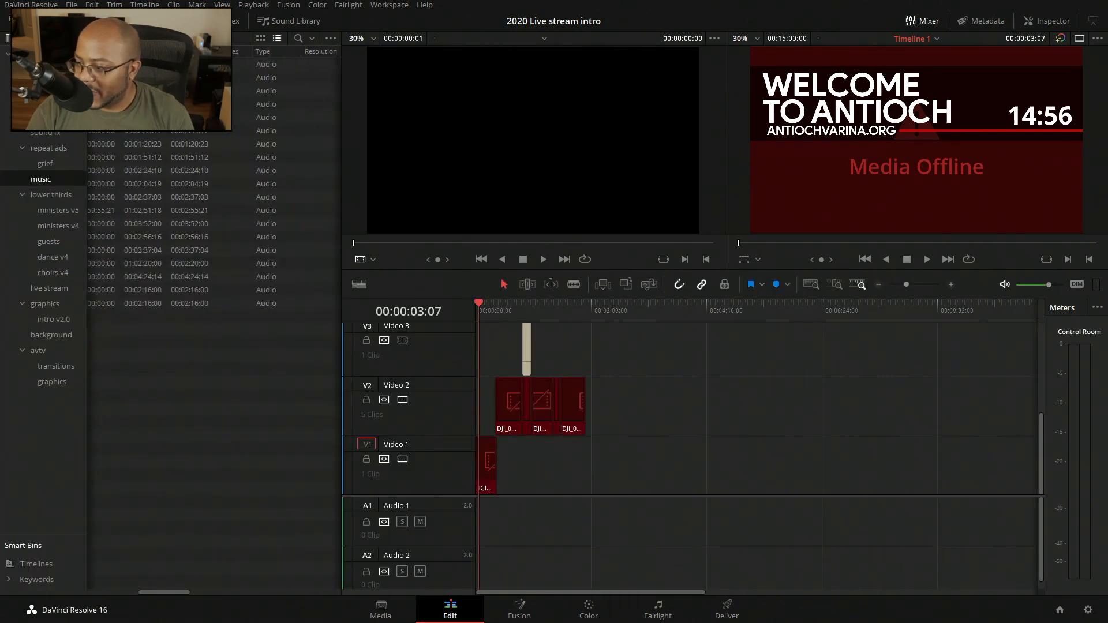
{"action": "left_click_drag", "start_coordinate": [171, 594], "coordinate": [109, 581]}
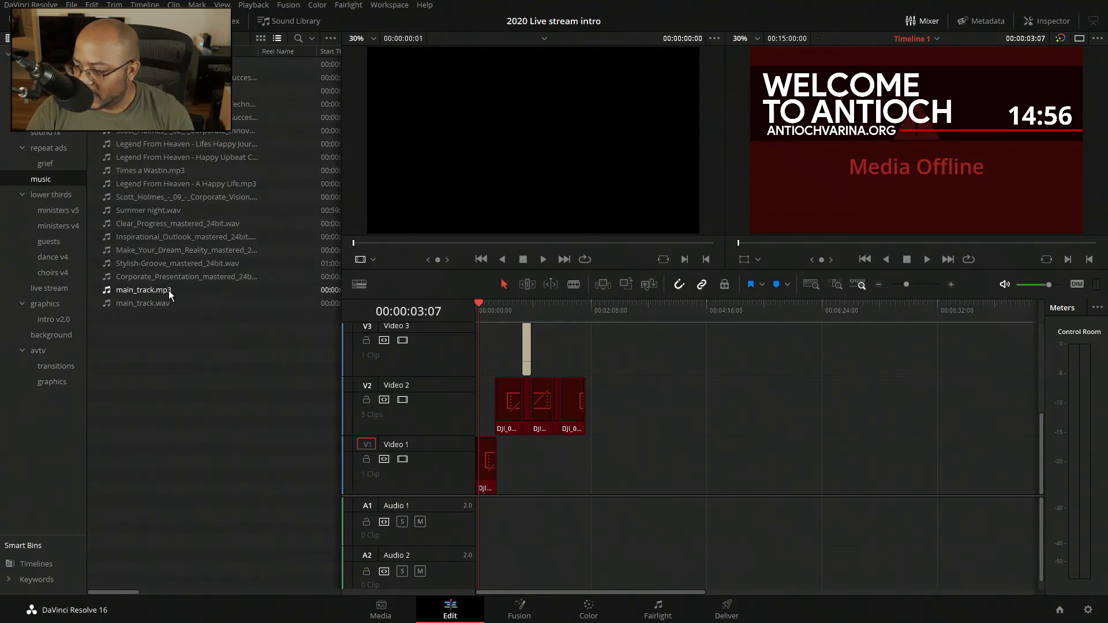
{"action": "left_click_drag", "start_coordinate": [139, 303], "coordinate": [474, 521]}
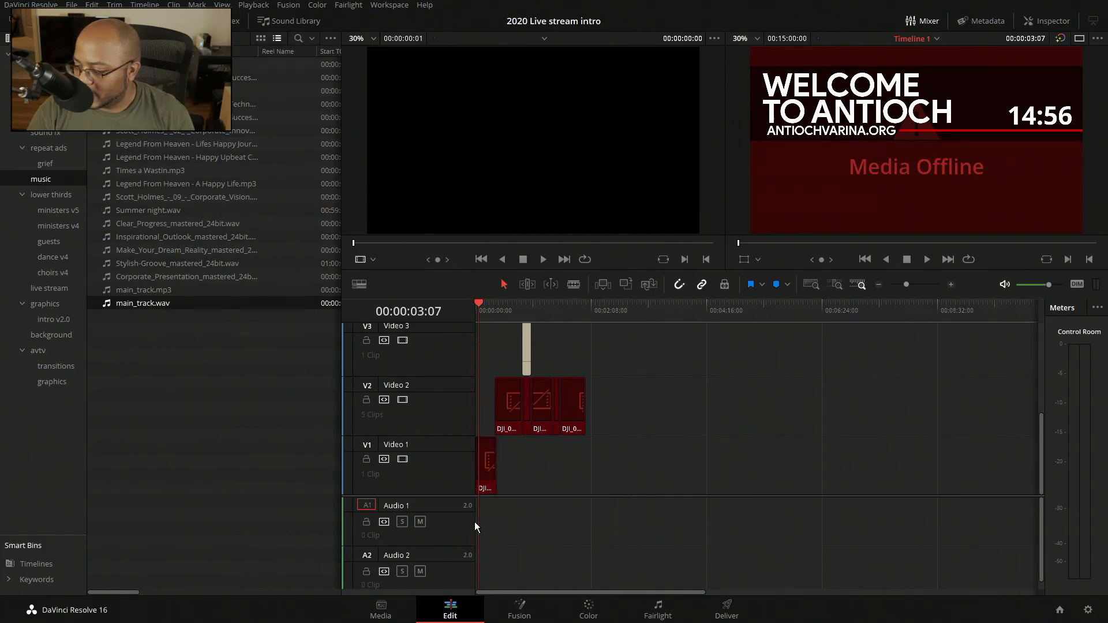
{"action": "left_click_drag", "start_coordinate": [154, 309], "coordinate": [471, 519]}
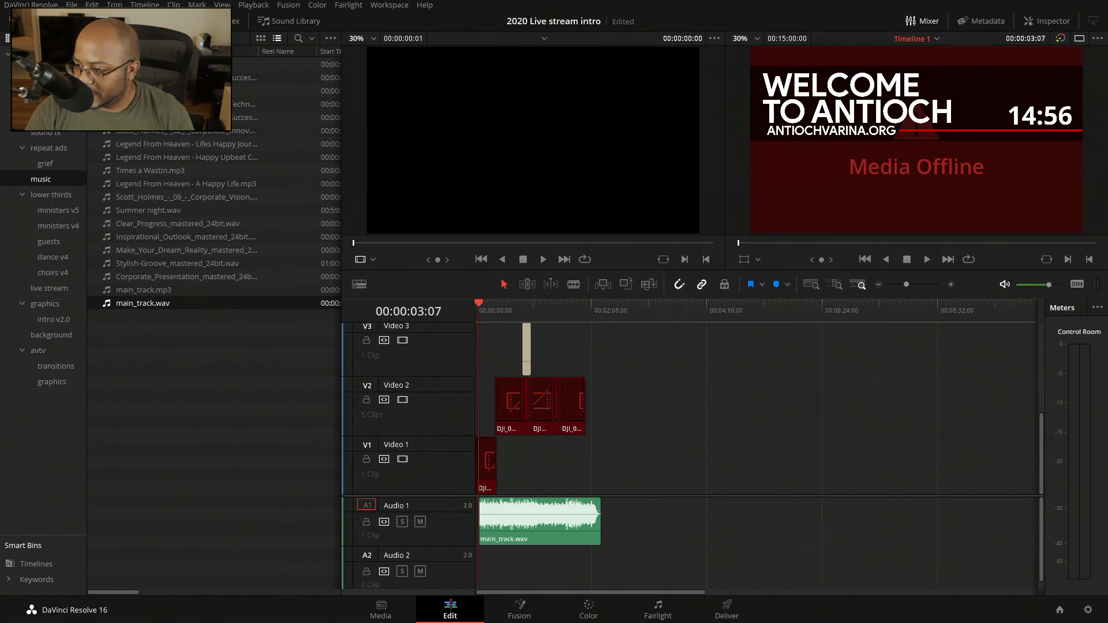
{"action": "left_click", "coordinate": [7, 38]}
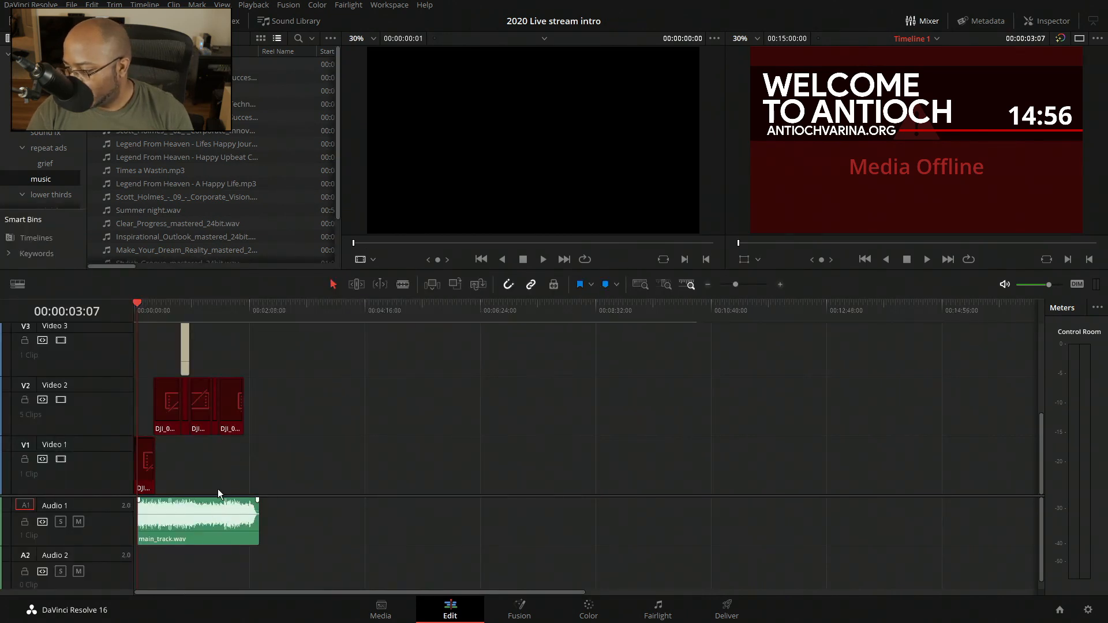
- Move the main_track.wav clip on Audio 1 to the very start of the timeline
{"action": "left_click", "coordinate": [780, 284]}
{"action": "left_click", "coordinate": [780, 285]}
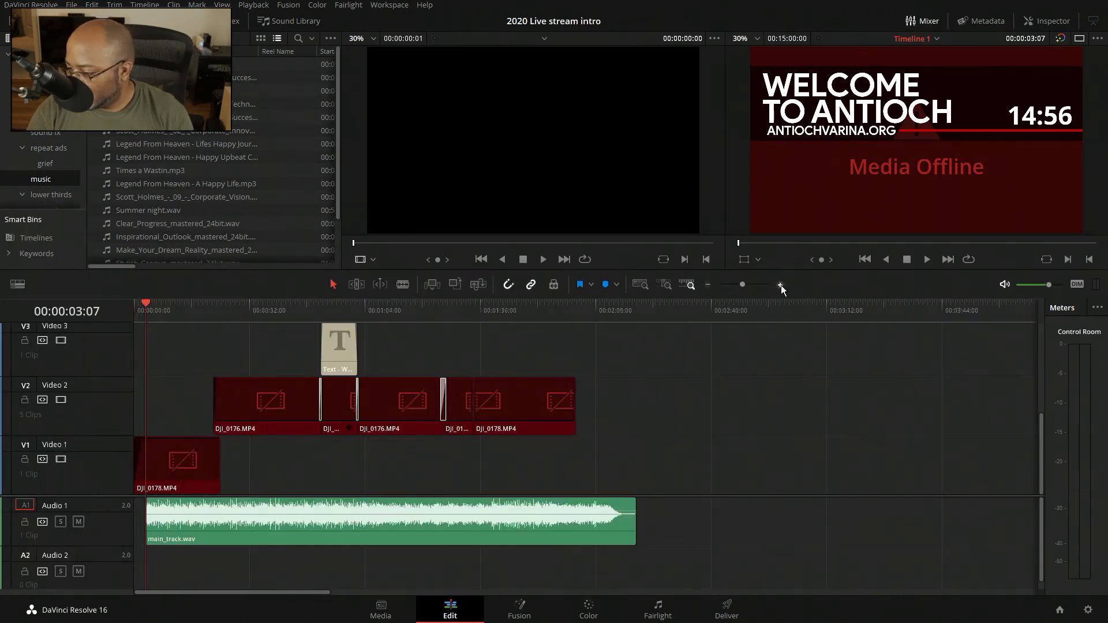
{"action": "left_click", "coordinate": [780, 285]}
{"action": "left_click_drag", "start_coordinate": [358, 530], "coordinate": [334, 534]}
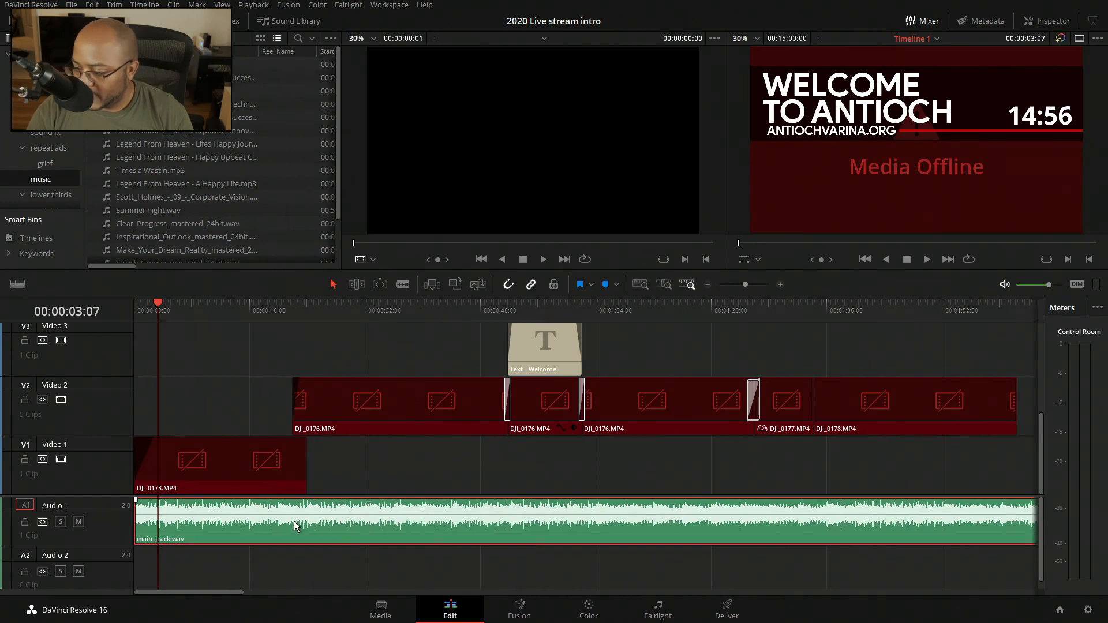
- Normalize the audio levels of the main_track.wav clip on Audio 1
{"action": "right_click", "coordinate": [353, 524]}
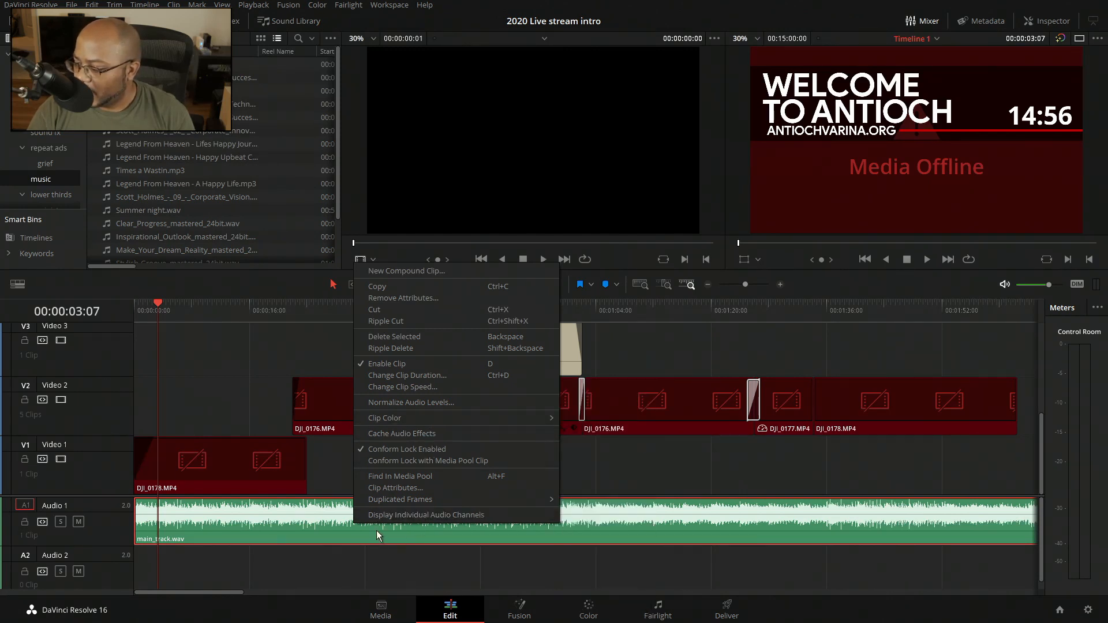
{"action": "left_click", "coordinate": [428, 402]}
{"action": "left_click", "coordinate": [661, 471]}
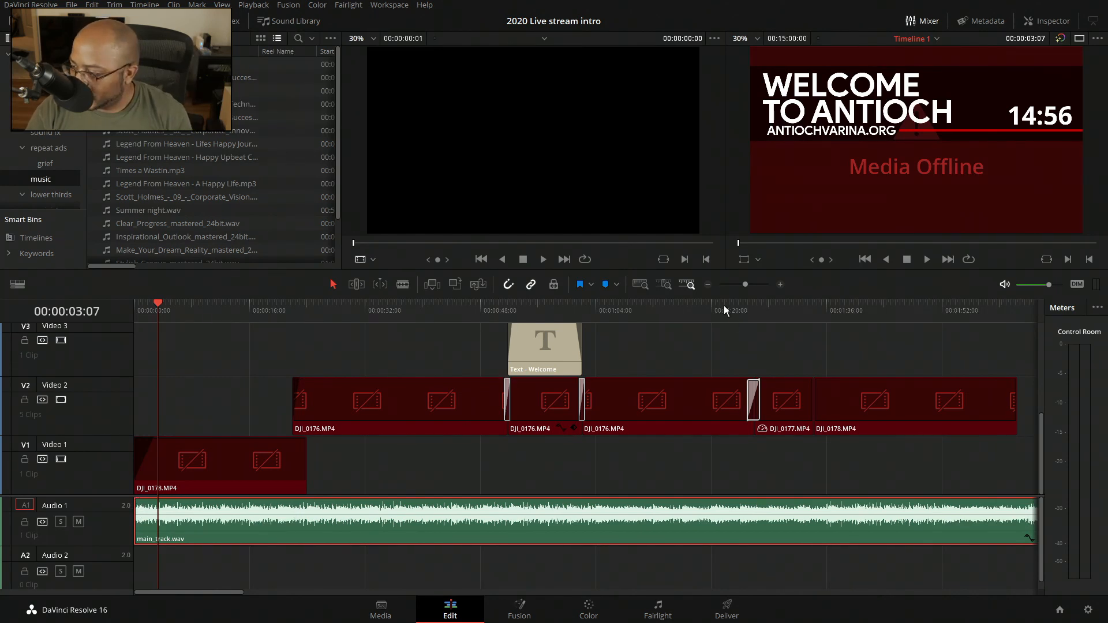
- Play the ending of main_track.wav to find where the music stops and trim the clip's end to 00:02:13:04
{"action": "left_click", "coordinate": [708, 287]}
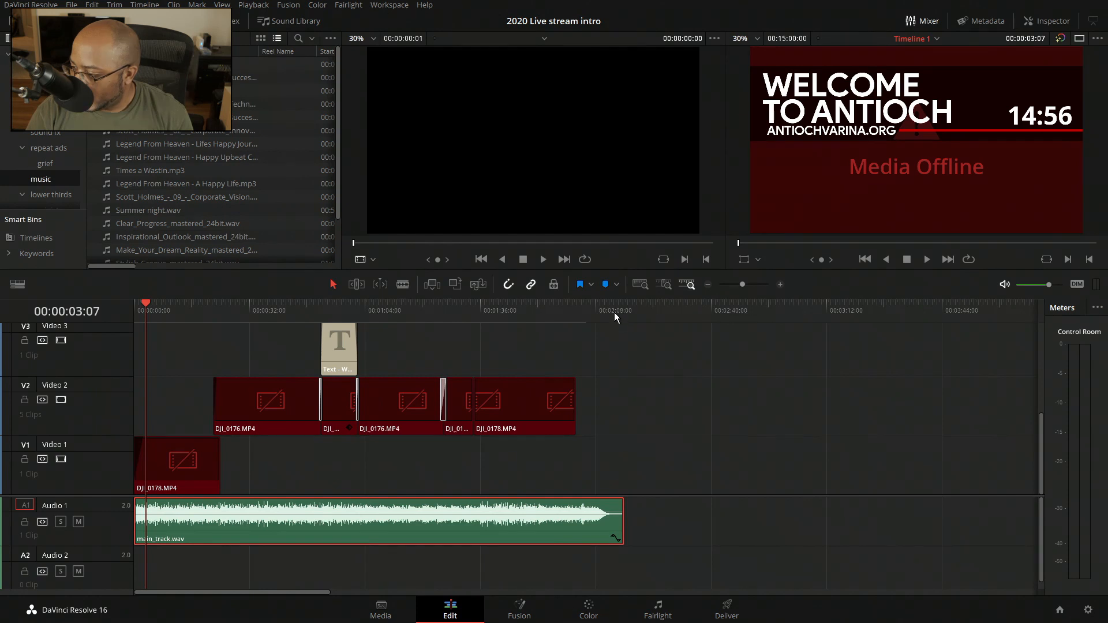
{"action": "left_click_drag", "start_coordinate": [611, 313], "coordinate": [628, 314]}
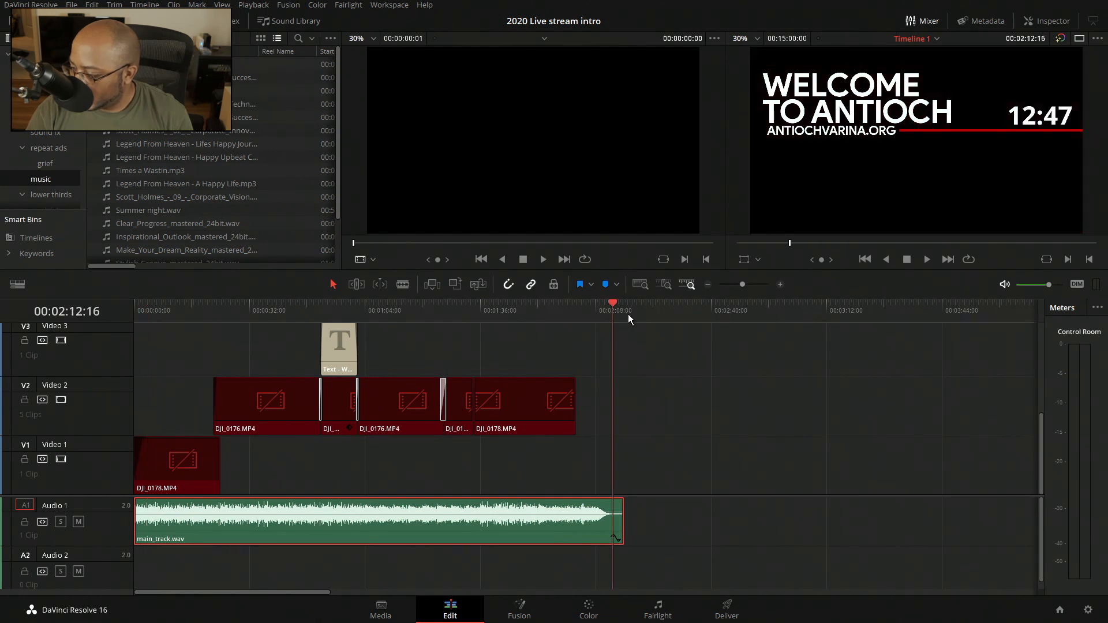
{"action": "left_click", "coordinate": [594, 310]}
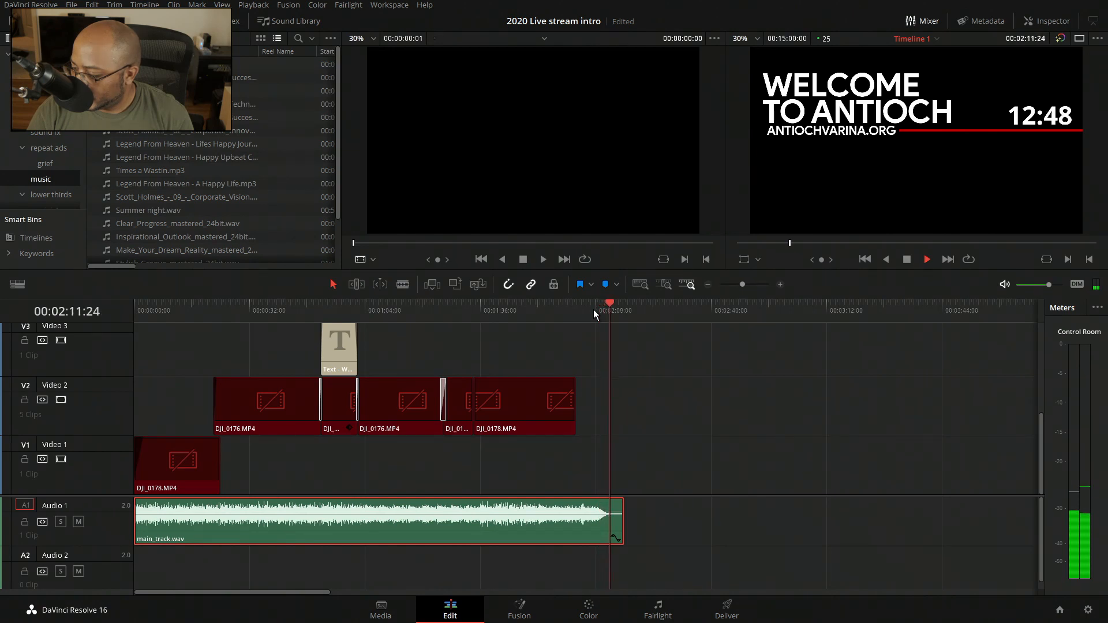
{"action": "key", "text": "space"}
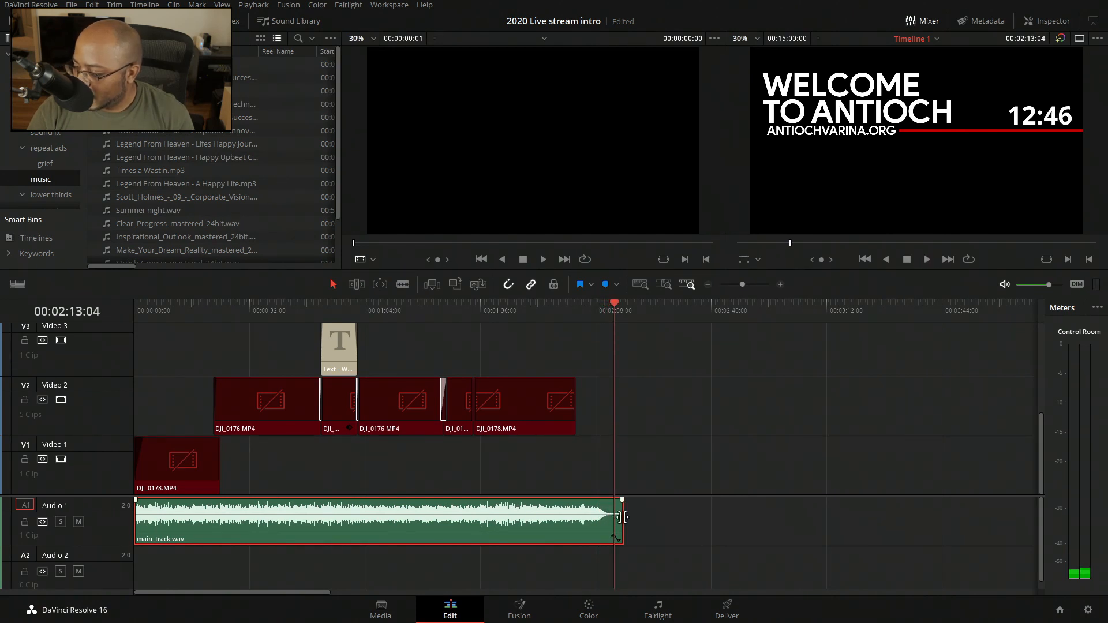
{"action": "left_click_drag", "start_coordinate": [623, 517], "coordinate": [621, 518]}
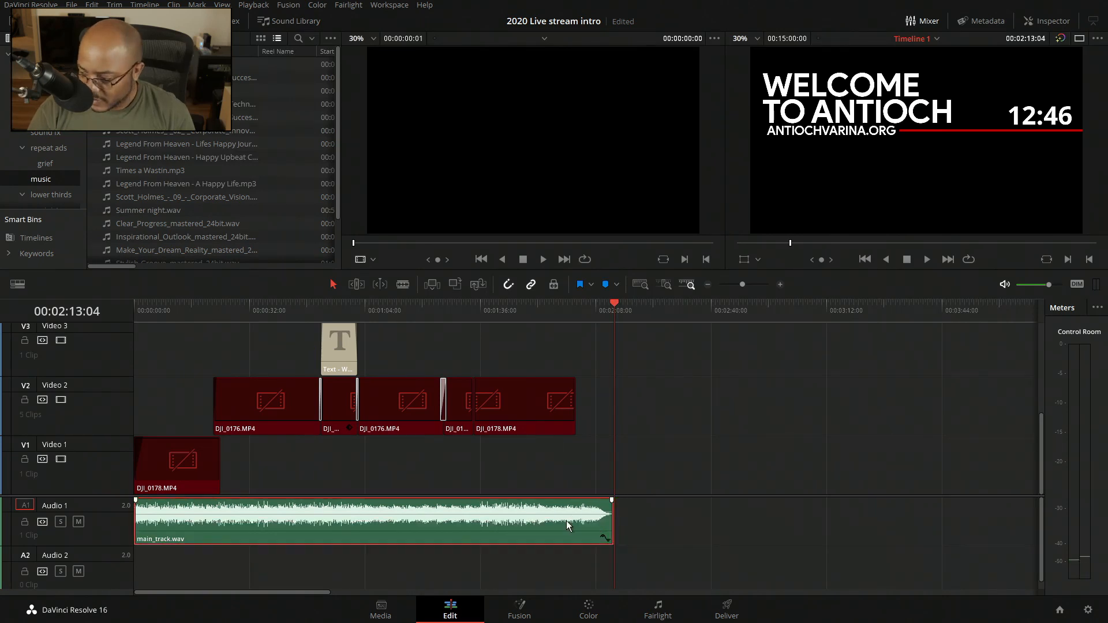
- Paste a copy of the trimmed main_track.wav directly after the first clip on Audio 1 and play across the join
{"action": "key", "text": "ctrl+v"}
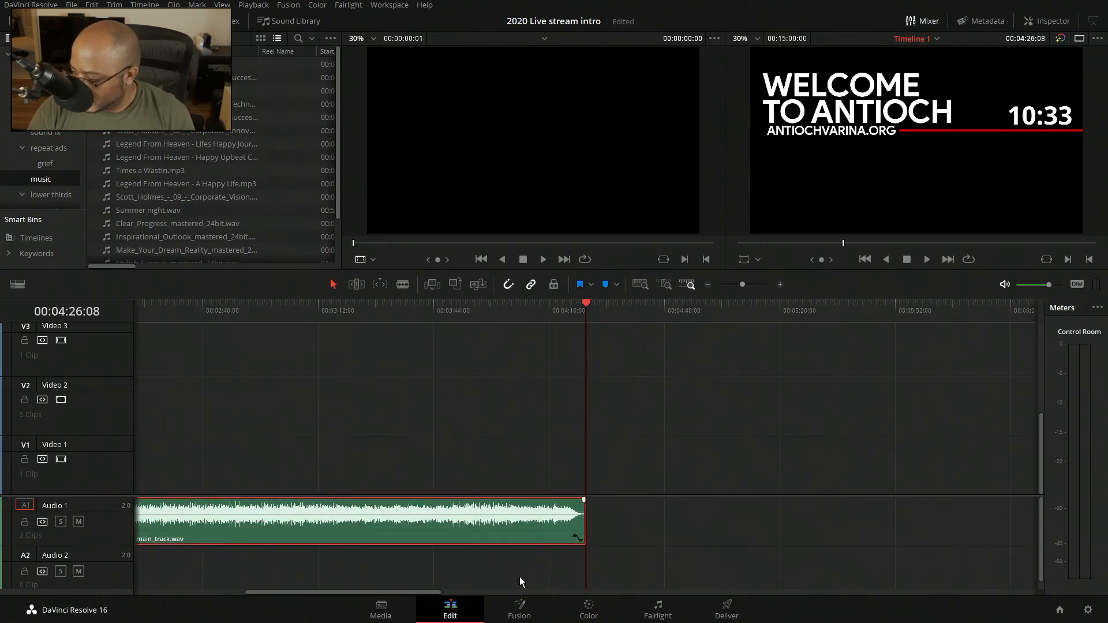
{"action": "left_click_drag", "start_coordinate": [377, 592], "coordinate": [256, 593]}
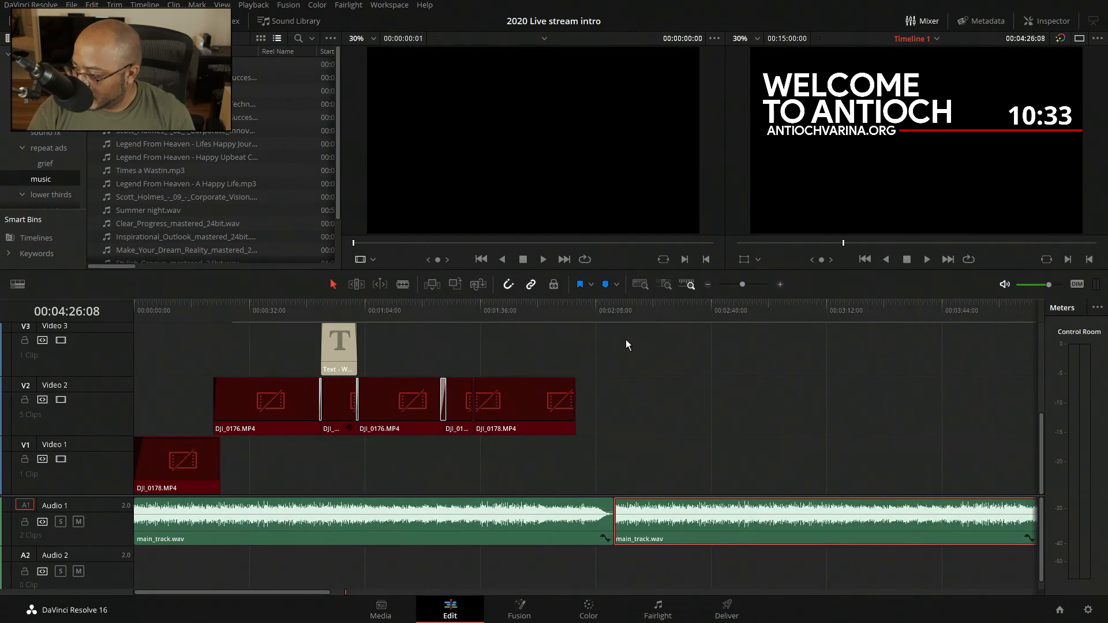
{"action": "left_click", "coordinate": [580, 309]}
{"action": "key", "text": "space"}
{"action": "left_click", "coordinate": [592, 310]}
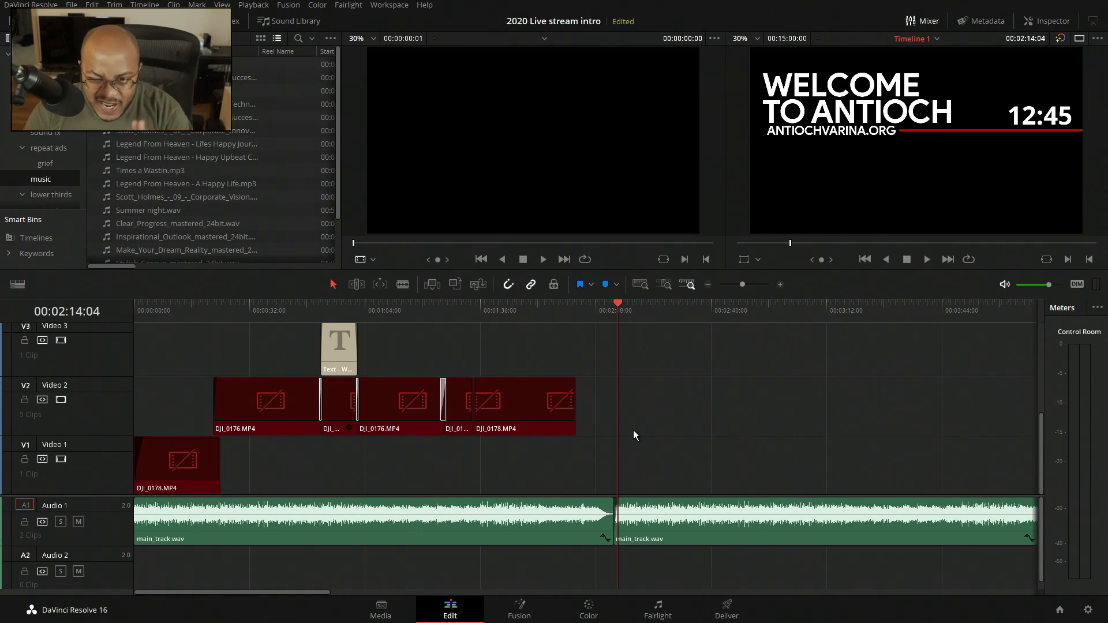
{"action": "left_click", "coordinate": [600, 311]}
{"action": "key", "text": "space"}
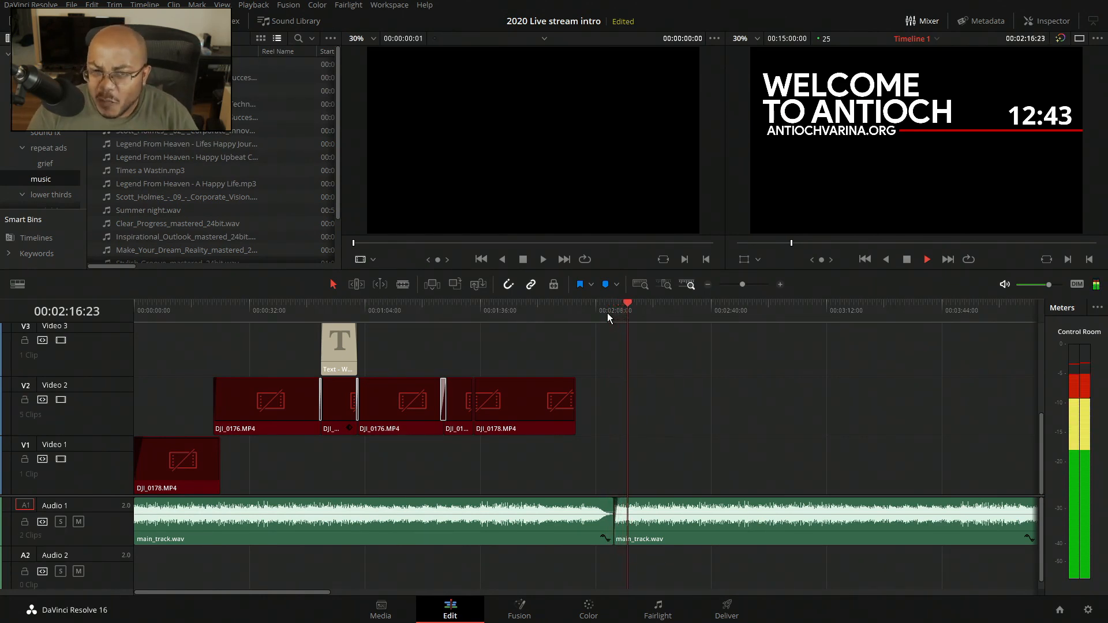
{"action": "key", "text": "space"}
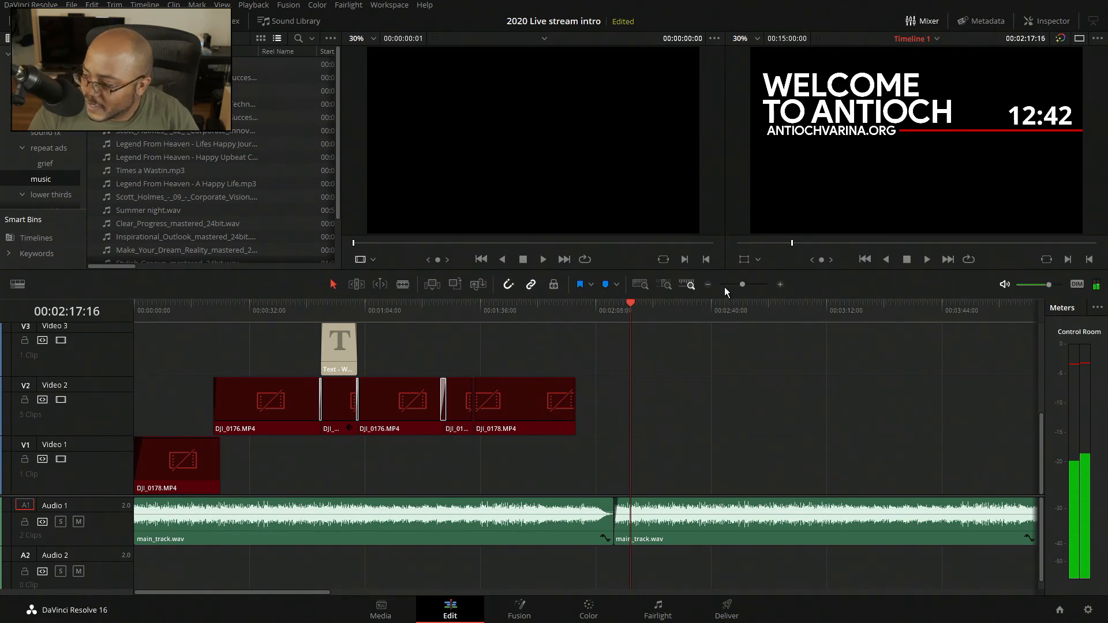
- Paste four more copies of main_track.wav end to end after the second clip on Audio 1
{"action": "left_click", "coordinate": [708, 284]}
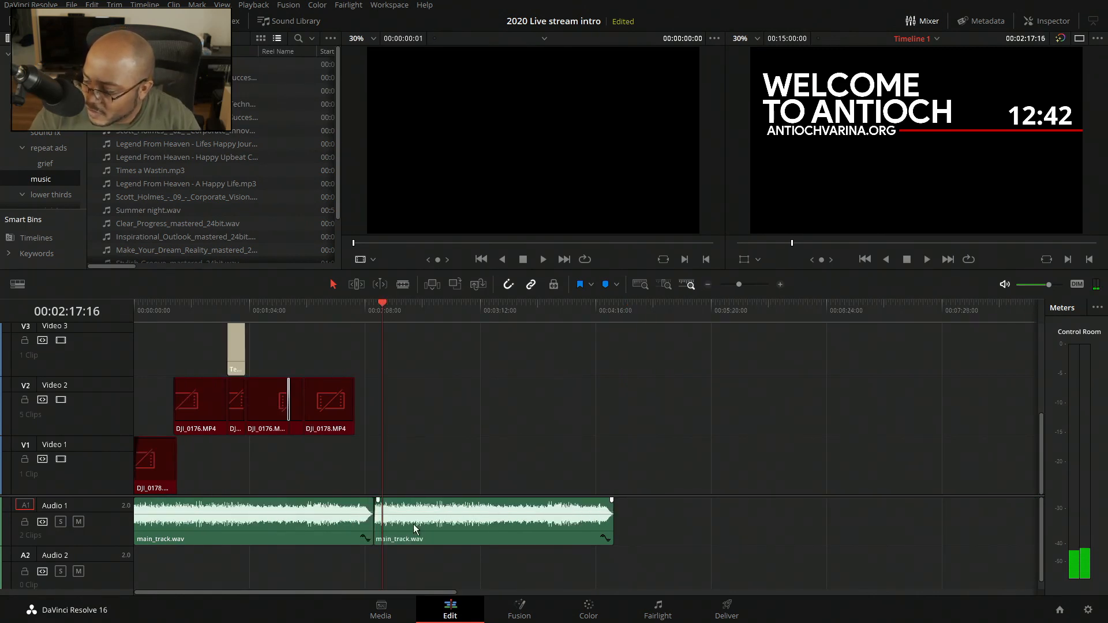
{"action": "left_click", "coordinate": [452, 532]}
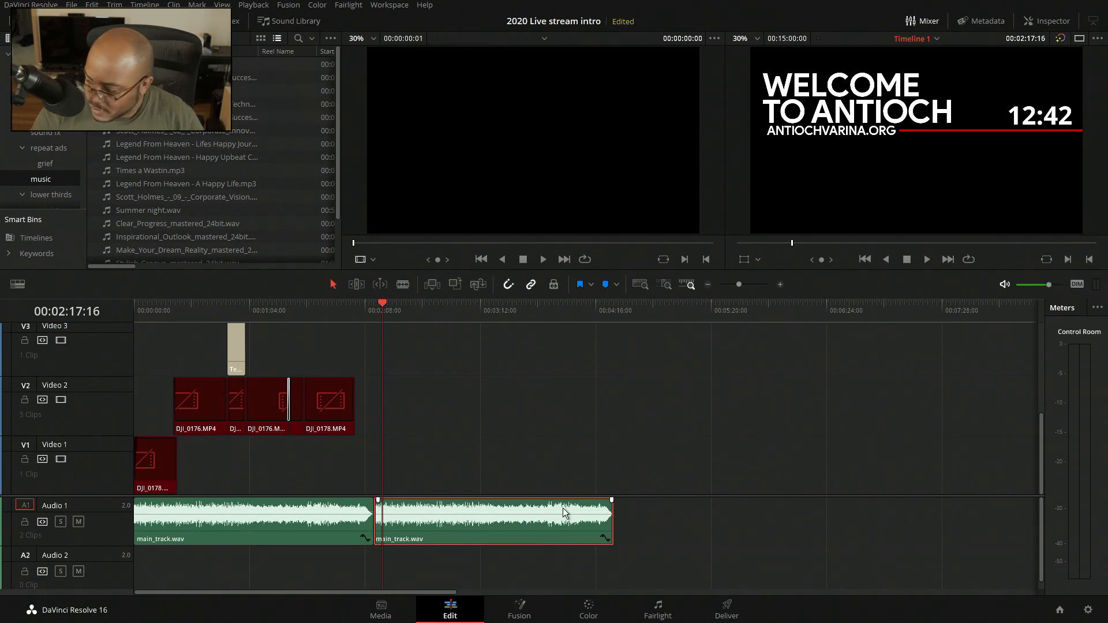
{"action": "left_click", "coordinate": [606, 313]}
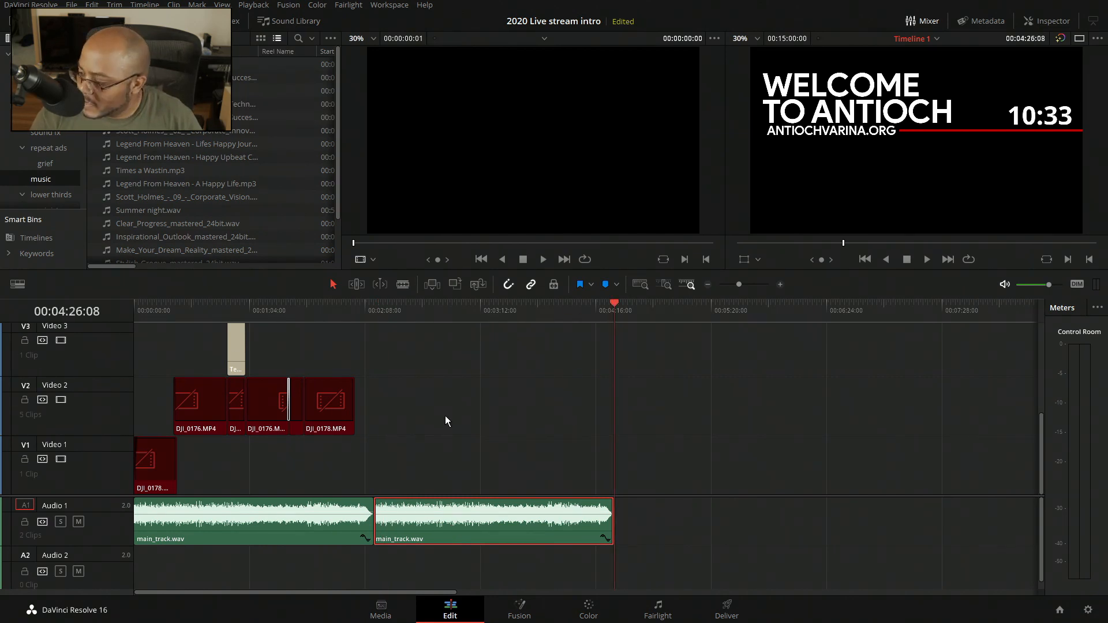
{"action": "key", "text": "ctrl+v"}
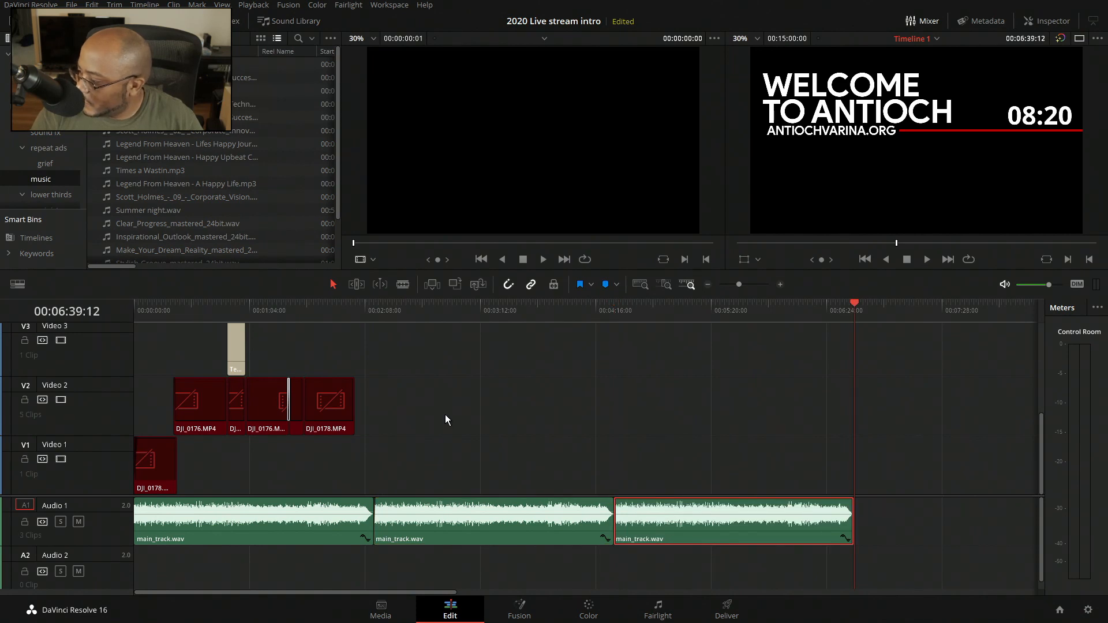
{"action": "key", "text": "ctrl+v"}
{"action": "key", "text": "ctrl+v"}
{"action": "key", "text": "ctrl+v"}
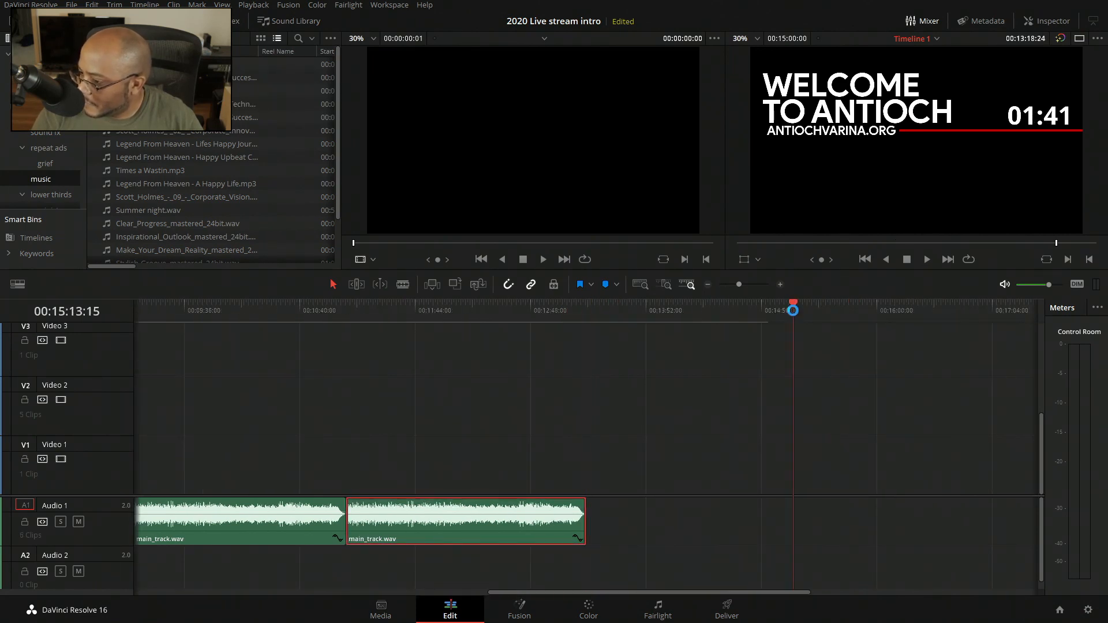
- Add a timeline marker at 00:15:00:00, where the countdown ends
{"action": "left_click", "coordinate": [793, 314]}
{"action": "left_click_drag", "start_coordinate": [793, 310], "coordinate": [778, 313]}
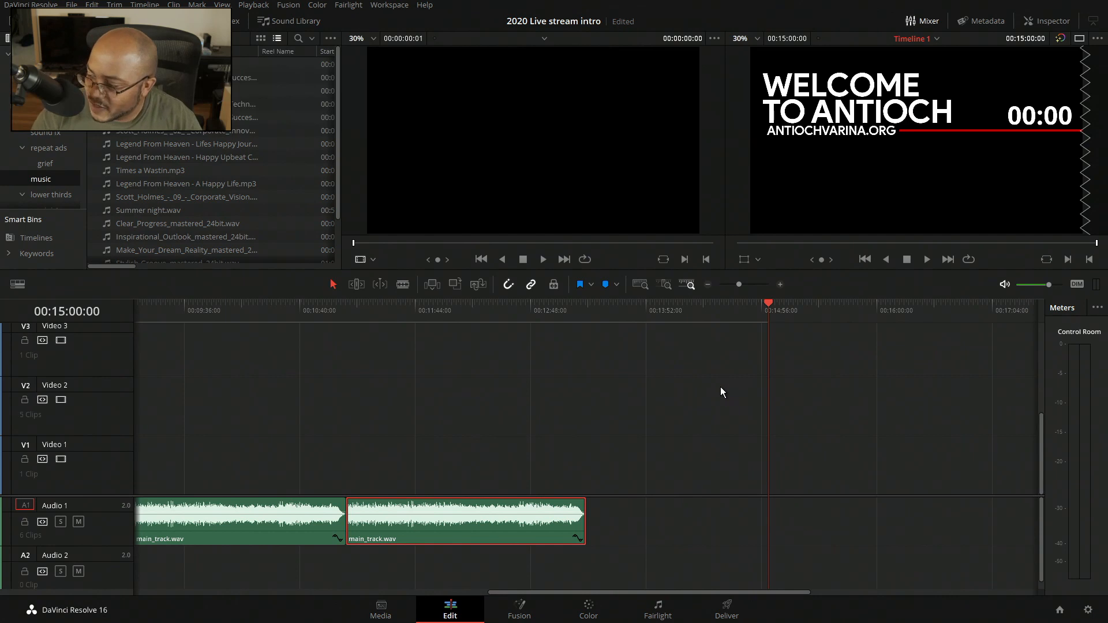
{"action": "key", "text": "m"}
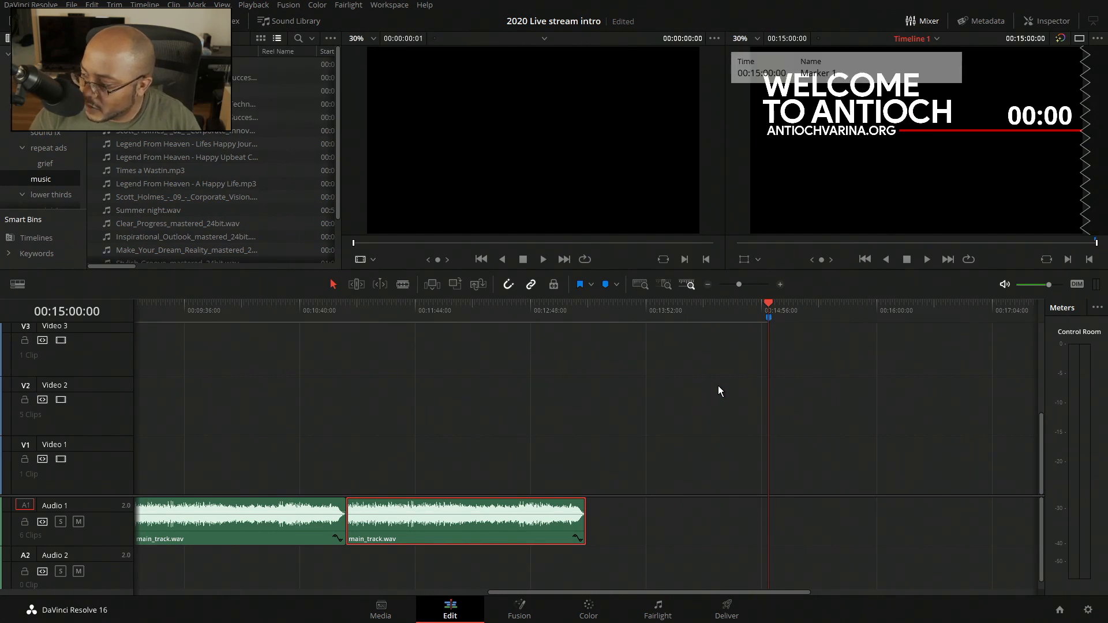
- Paste one more copy of main_track.wav after the last clip on Audio 1 and trim its end to the 00:15:00:00 marker
{"action": "left_click", "coordinate": [595, 312]}
{"action": "key", "text": "ctrl+v"}
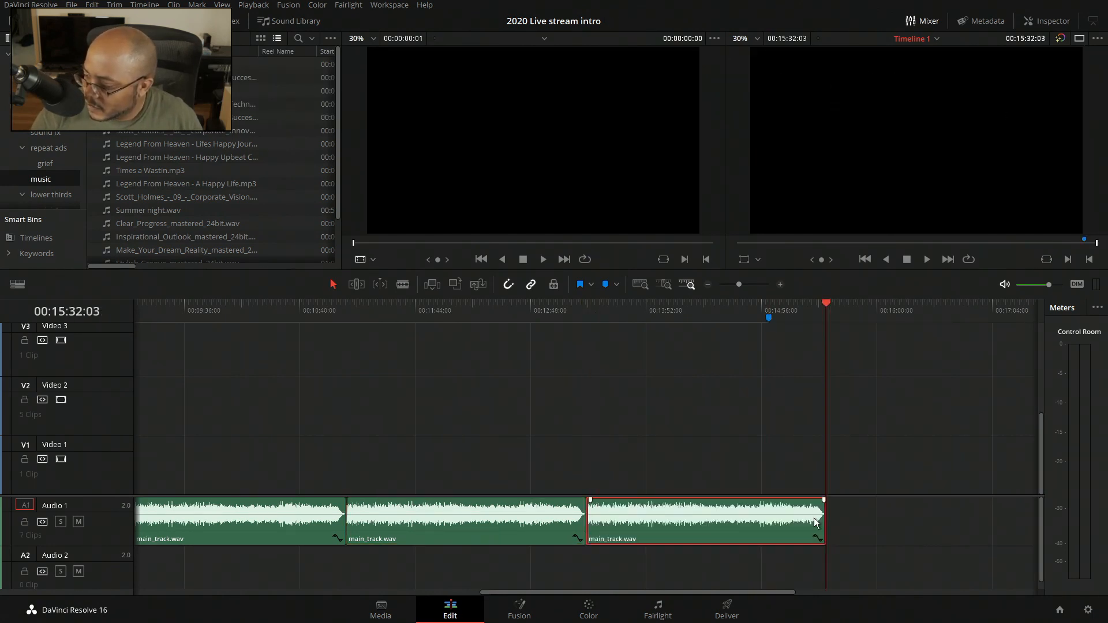
{"action": "mouse_move", "coordinate": [826, 522]}
{"action": "left_mouse_down"}
{"action": "mouse_move", "coordinate": [768, 521]}
{"action": "mouse_move", "coordinate": [758, 499]}
{"action": "left_mouse_up"}
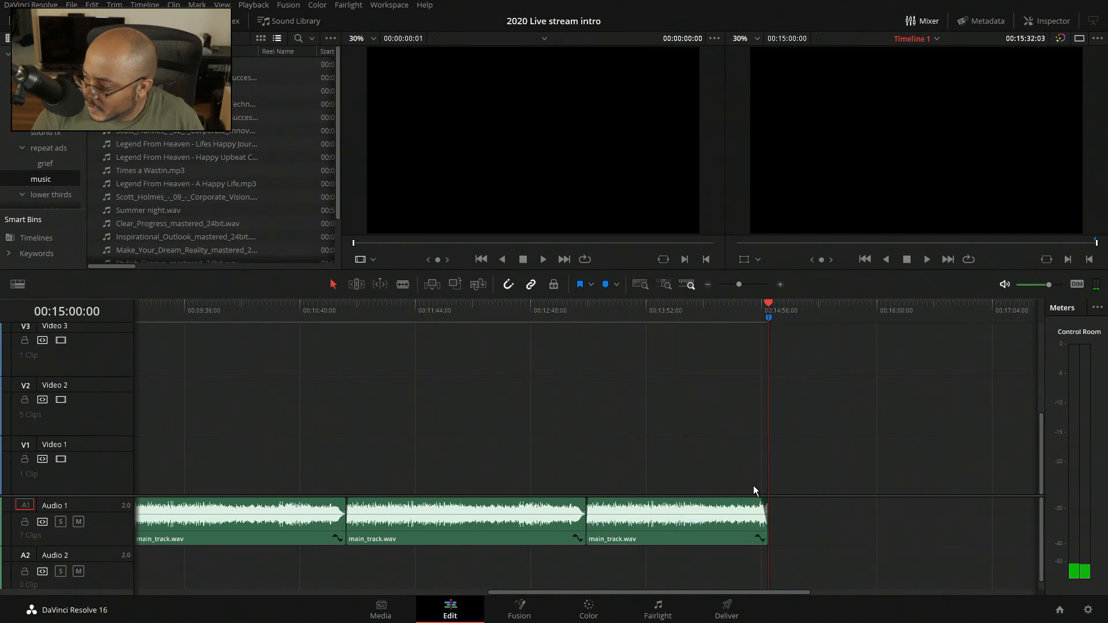
- Extend the last main_track.wav clip past the marker to 00:15:02:08, with a fade-out of about two seconds
{"action": "left_click", "coordinate": [781, 285]}
{"action": "left_click", "coordinate": [781, 285]}
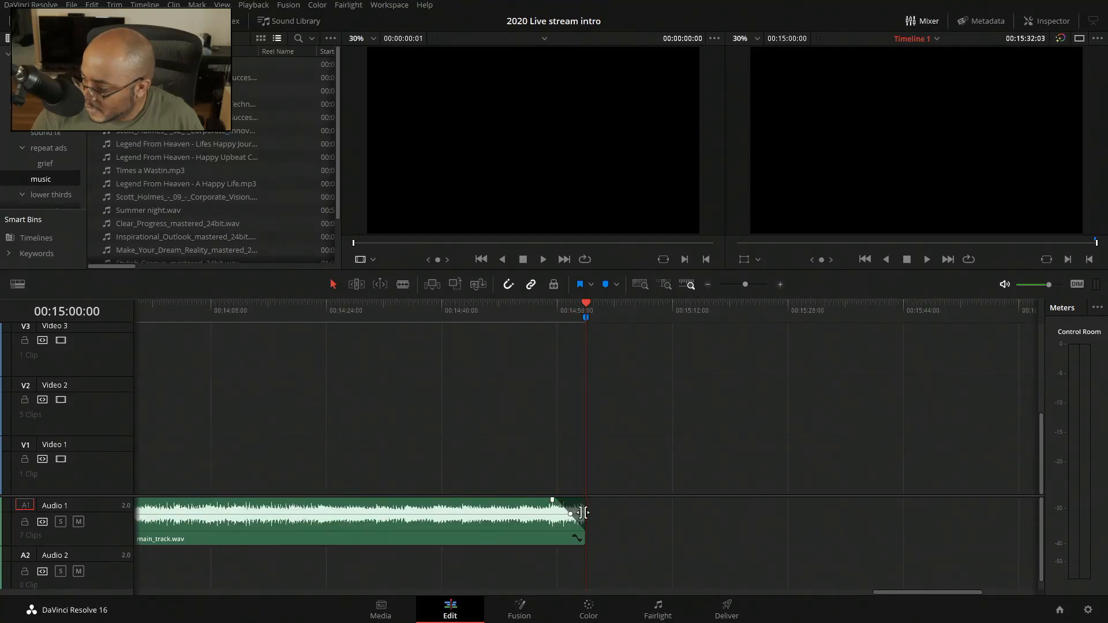
{"action": "mouse_move", "coordinate": [583, 512]}
{"action": "left_mouse_down"}
{"action": "mouse_move", "coordinate": [614, 509]}
{"action": "mouse_move", "coordinate": [598, 502]}
{"action": "left_mouse_up"}
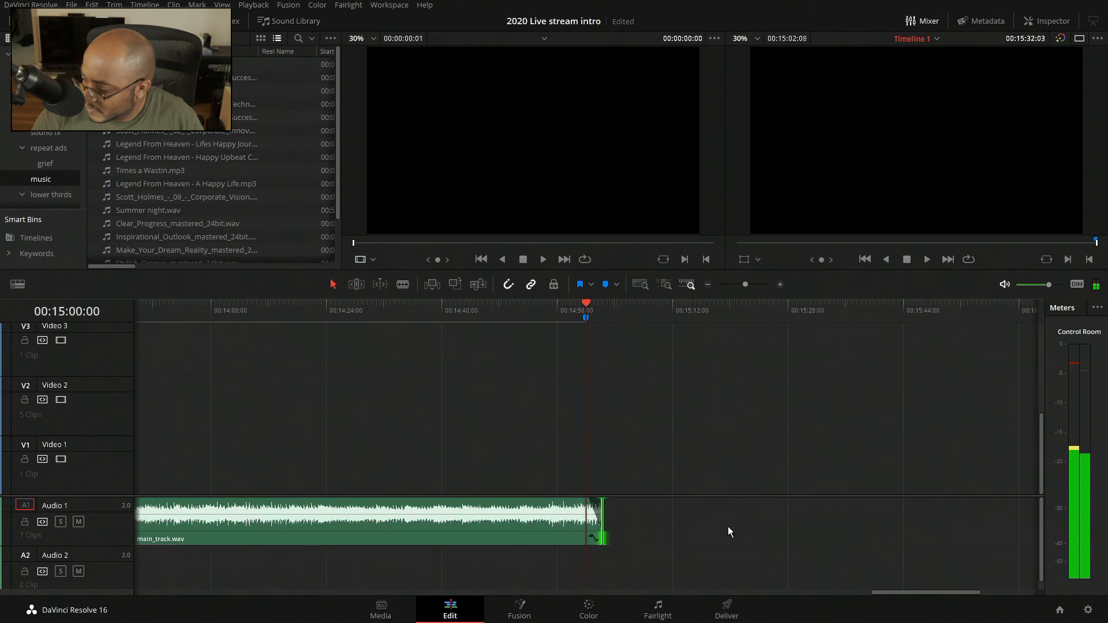
- Check the end of the countdown and add a 20-frame fade-out to the Text+ clip on Video 6
{"action": "left_click", "coordinate": [640, 285]}
{"action": "scroll", "coordinate": [231, 467], "scroll_direction": "up", "scroll_amount": 2}
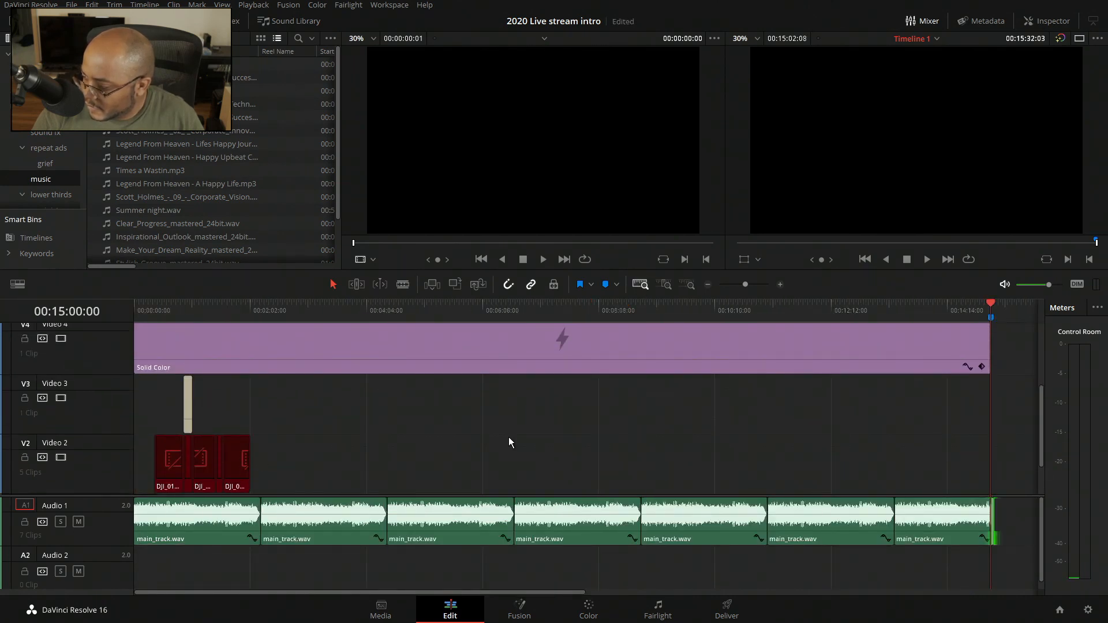
{"action": "scroll", "coordinate": [328, 431], "scroll_direction": "up", "scroll_amount": 2}
{"action": "scroll", "coordinate": [497, 374], "scroll_direction": "up", "scroll_amount": 2}
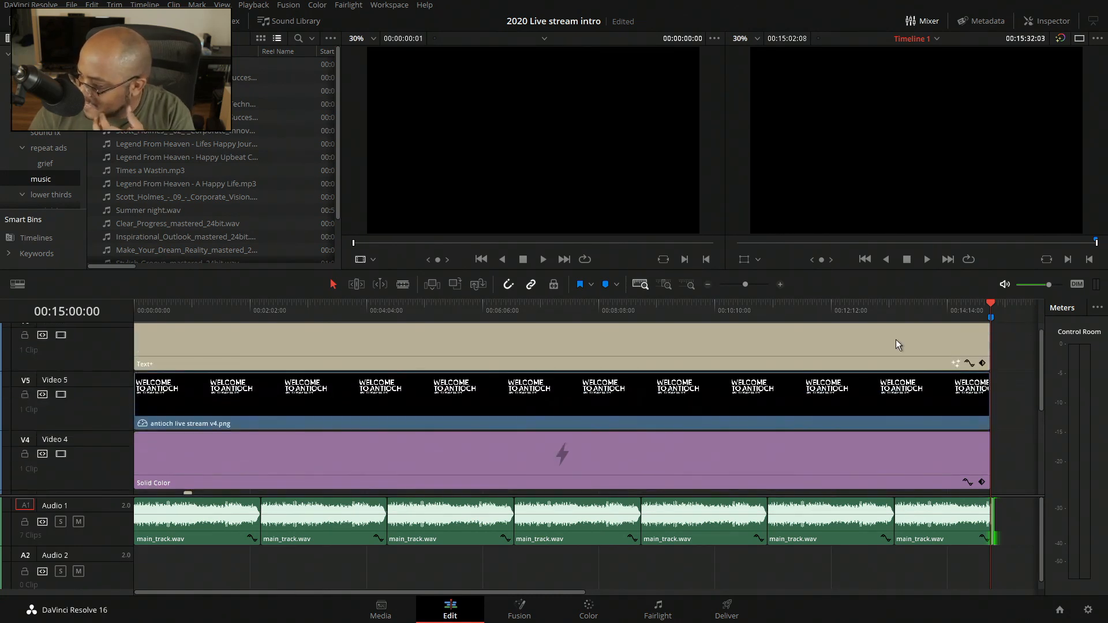
{"action": "left_click", "coordinate": [949, 305]}
{"action": "left_click_drag", "start_coordinate": [949, 304], "coordinate": [986, 314]}
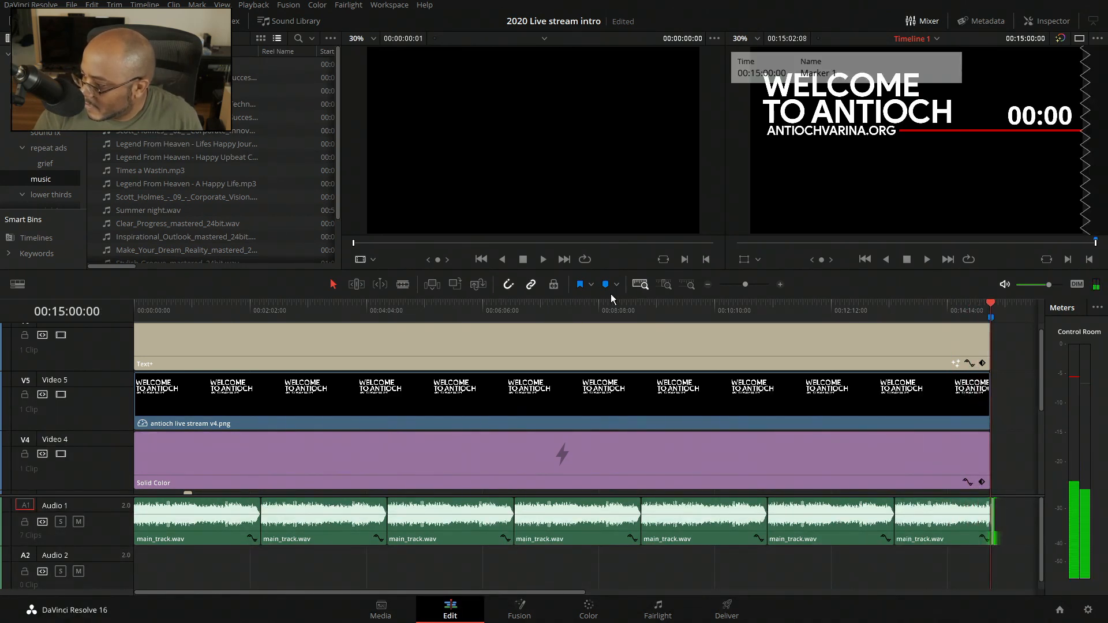
{"action": "left_click", "coordinate": [781, 287]}
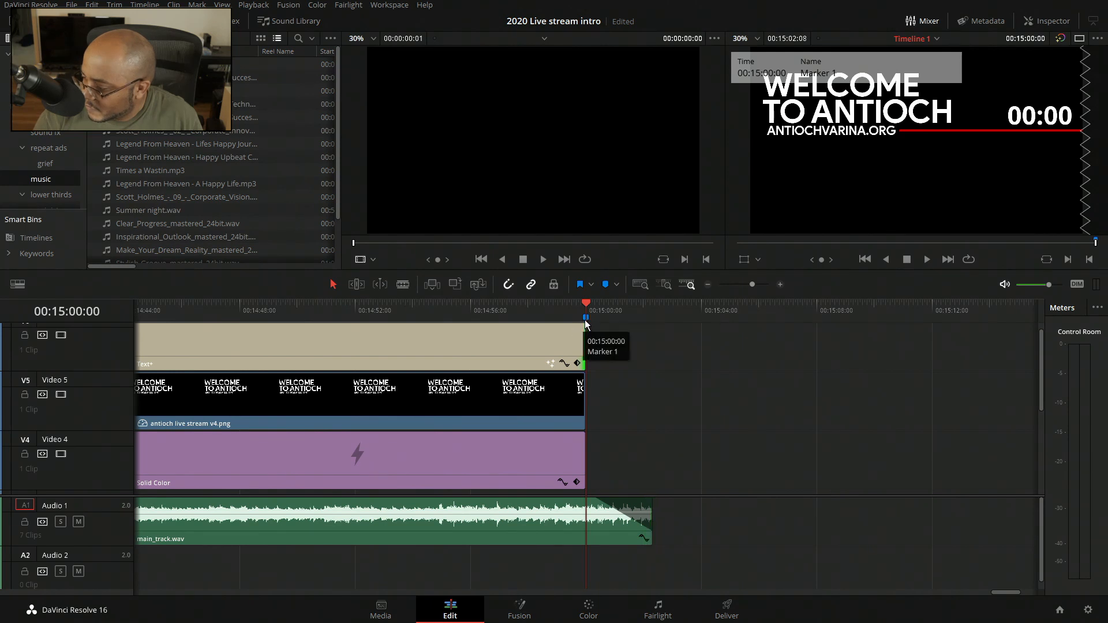
{"action": "scroll", "coordinate": [582, 327], "scroll_direction": "up", "scroll_amount": 1}
{"action": "left_click_drag", "start_coordinate": [583, 327], "coordinate": [562, 327]}
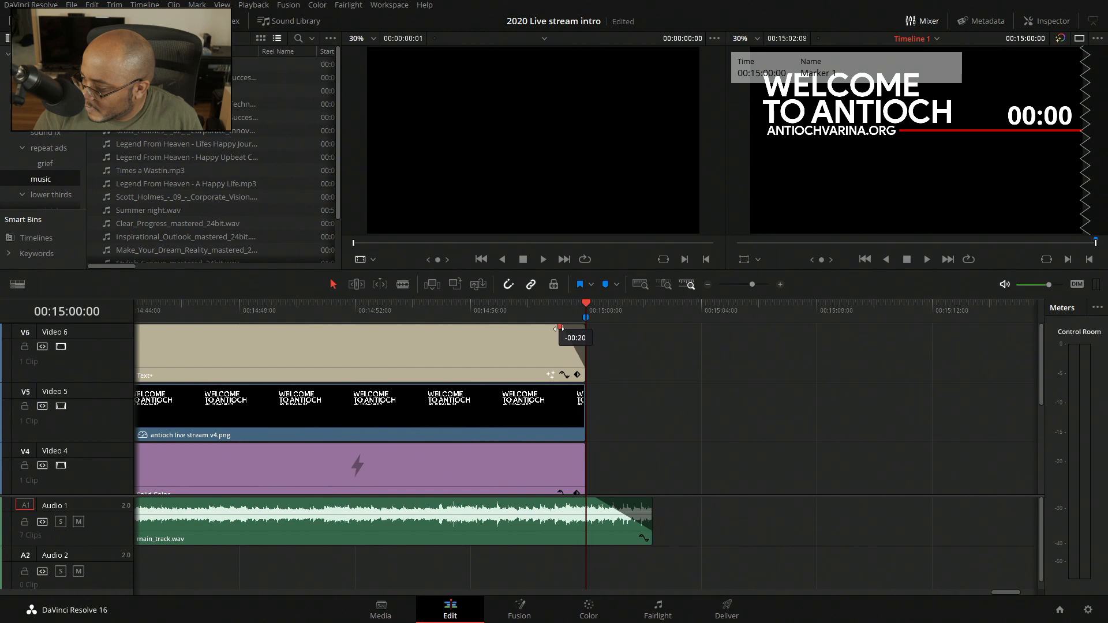
- Play the ending and lengthen the fade-out of the Text+ clip on Video 6 to about two seconds
{"action": "left_click", "coordinate": [513, 313]}
{"action": "key", "text": "space"}
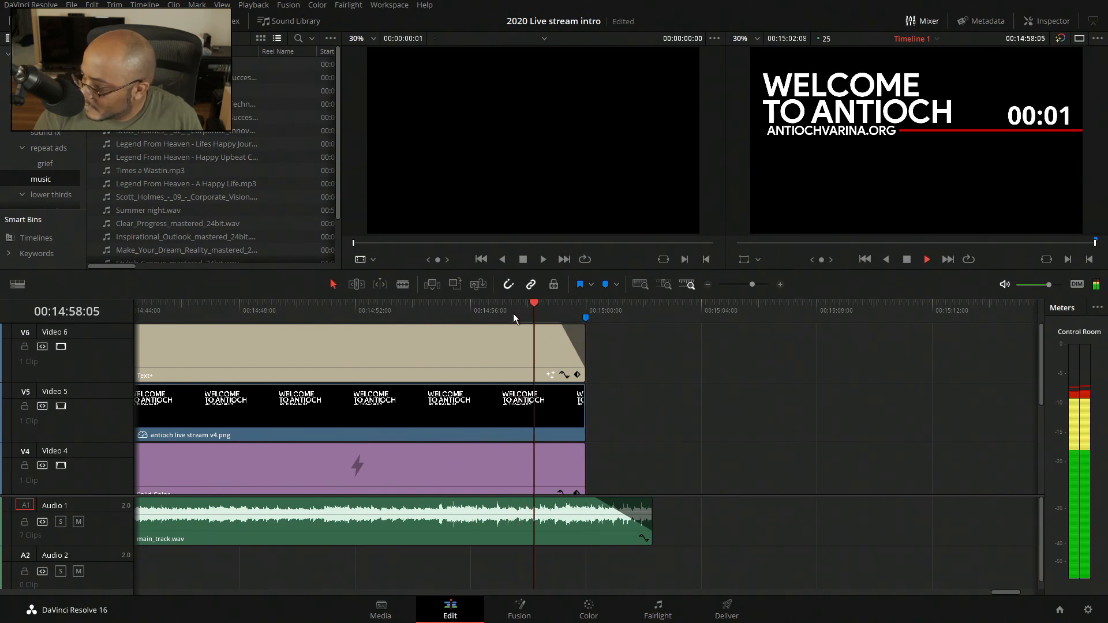
{"action": "key", "text": "space"}
{"action": "left_click_drag", "start_coordinate": [556, 327], "coordinate": [525, 328]}
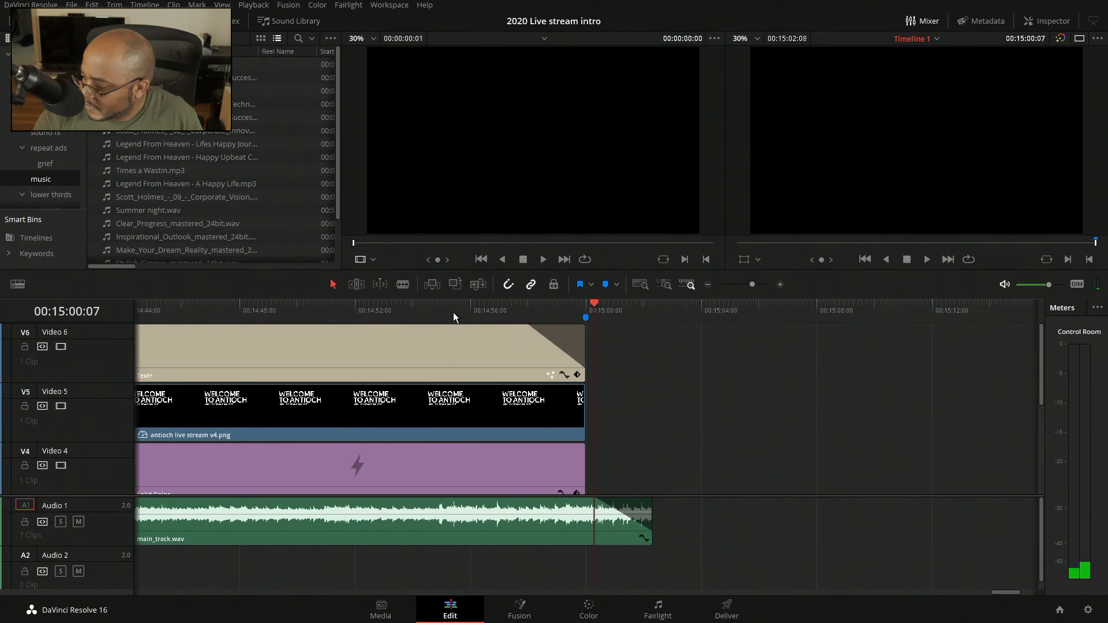
{"action": "left_click", "coordinate": [452, 313]}
{"action": "key", "text": "space"}
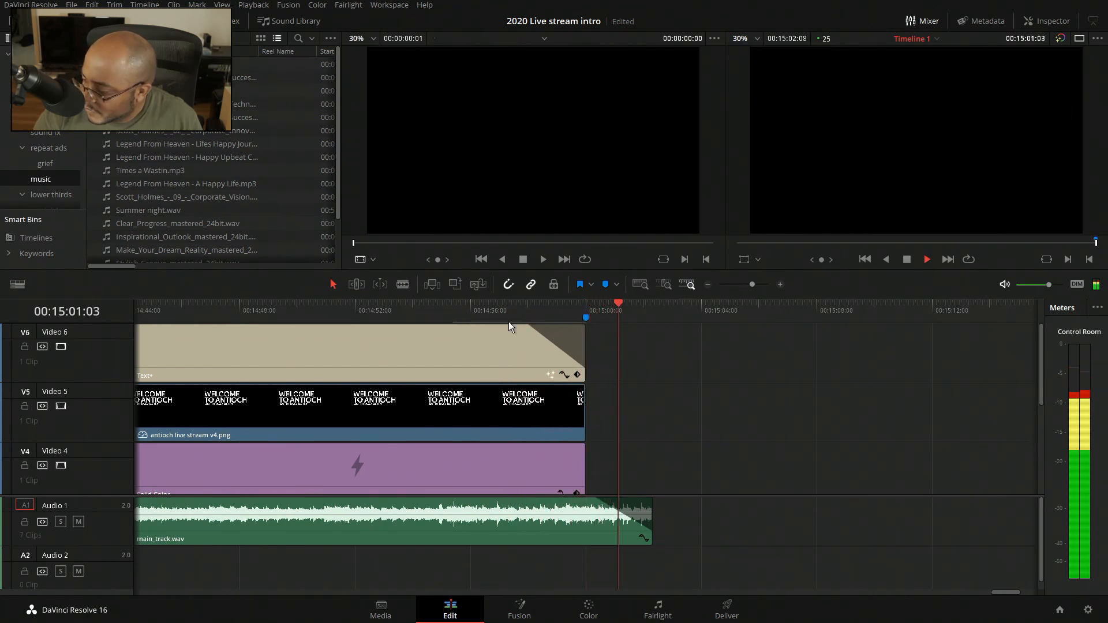
{"action": "key", "text": "space"}
- Extend the antioch live stream v4.png and Solid Color clips to 00:15:02:08, fade both out over about two seconds, and play the ending
{"action": "left_click_drag", "start_coordinate": [581, 408], "coordinate": [652, 408]}
{"action": "left_click_drag", "start_coordinate": [583, 465], "coordinate": [652, 465]}
{"action": "left_click_drag", "start_coordinate": [650, 386], "coordinate": [591, 385]}
{"action": "left_click_drag", "start_coordinate": [649, 446], "coordinate": [591, 446]}
{"action": "left_click", "coordinate": [498, 301]}
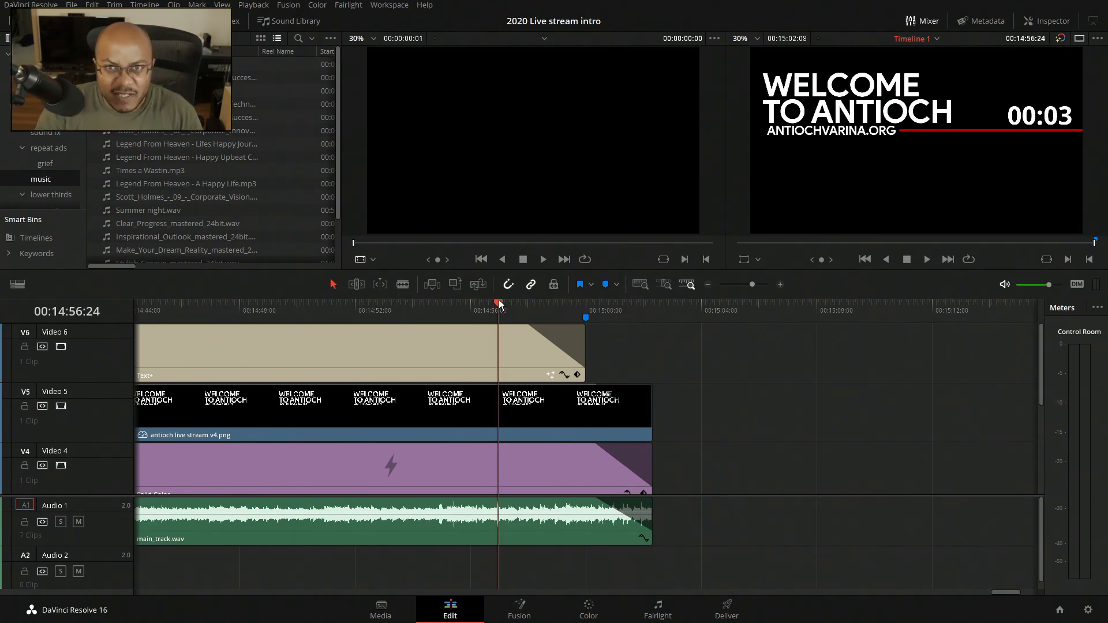
{"action": "key", "text": "space"}
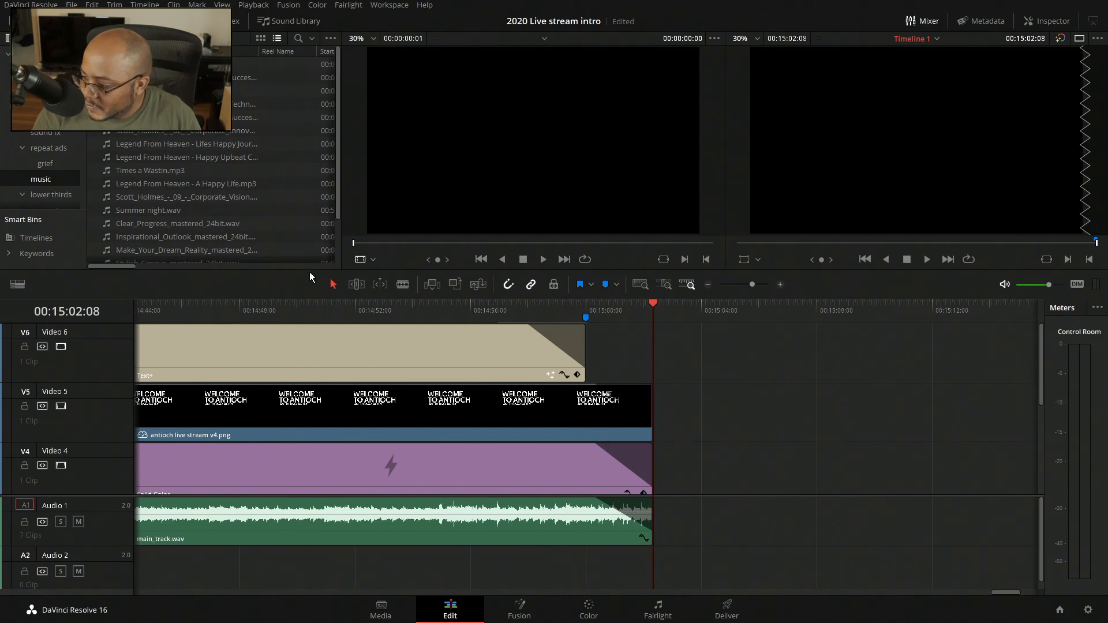
- Enlarge the timeline area, delete all the DJI clips from Video 1 and Video 2, and save the project
{"action": "left_click_drag", "start_coordinate": [310, 270], "coordinate": [310, 214]}
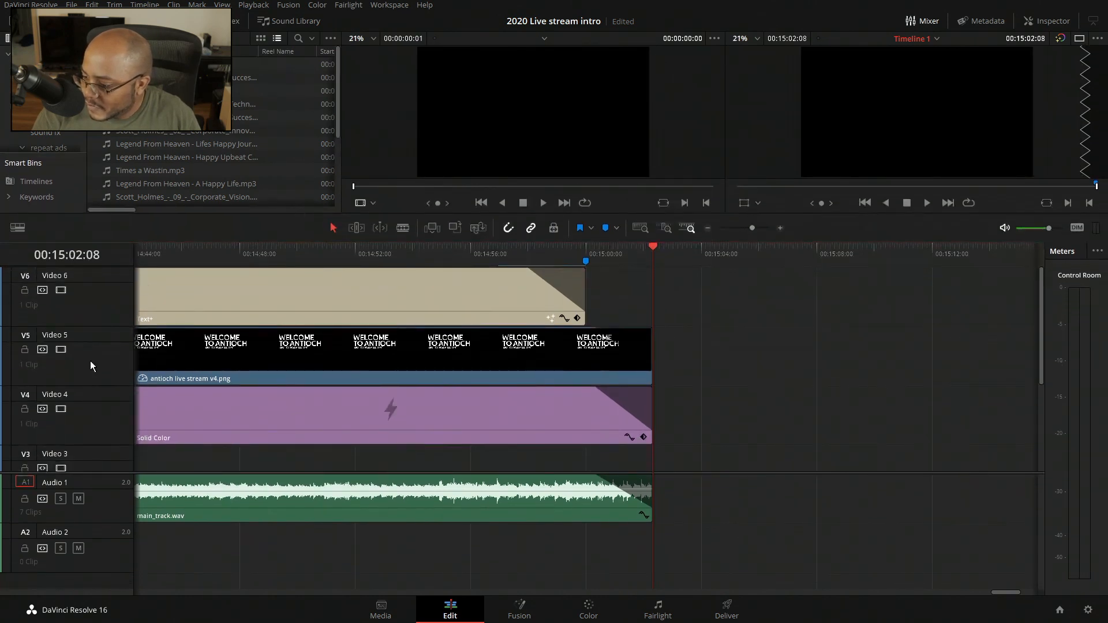
{"action": "left_click_drag", "start_coordinate": [106, 474], "coordinate": [114, 509]}
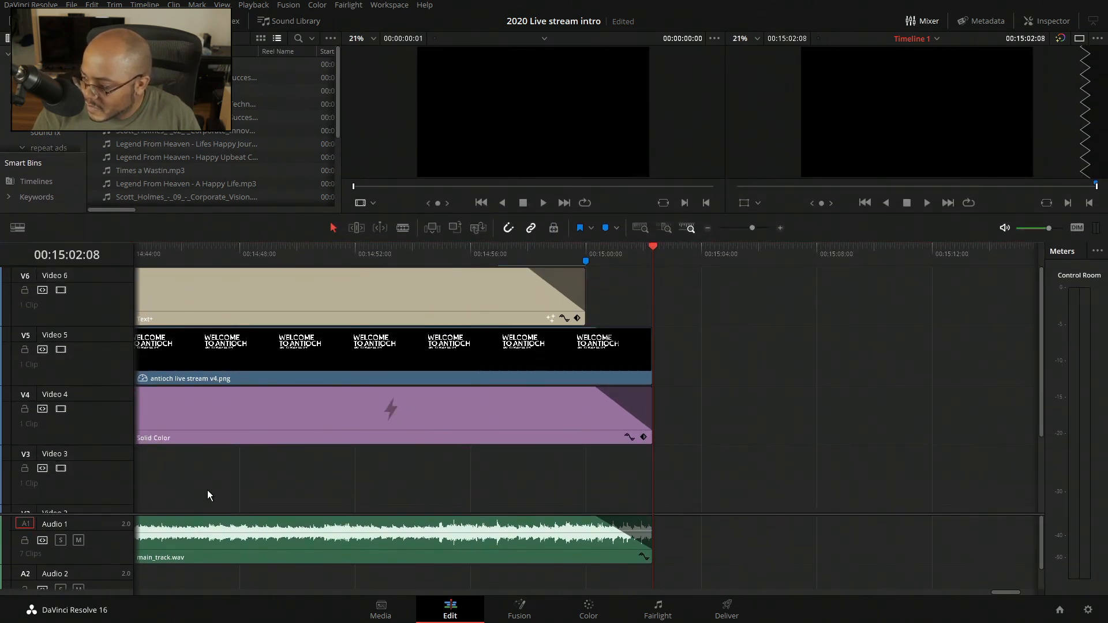
{"action": "left_click", "coordinate": [642, 229]}
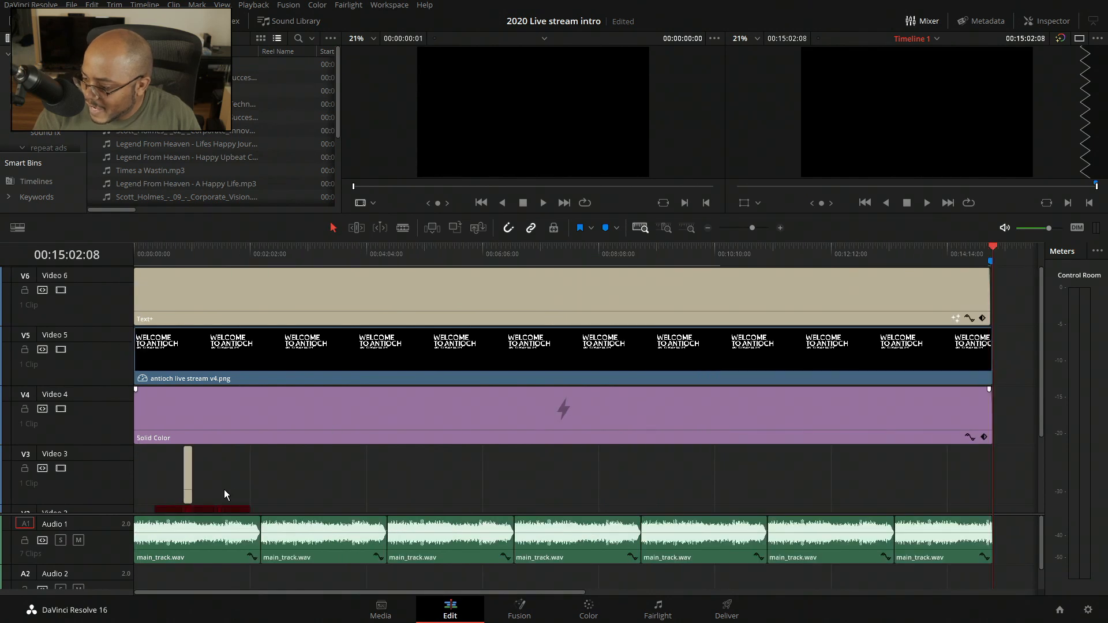
{"action": "scroll", "coordinate": [261, 472], "scroll_direction": "down", "scroll_amount": 5}
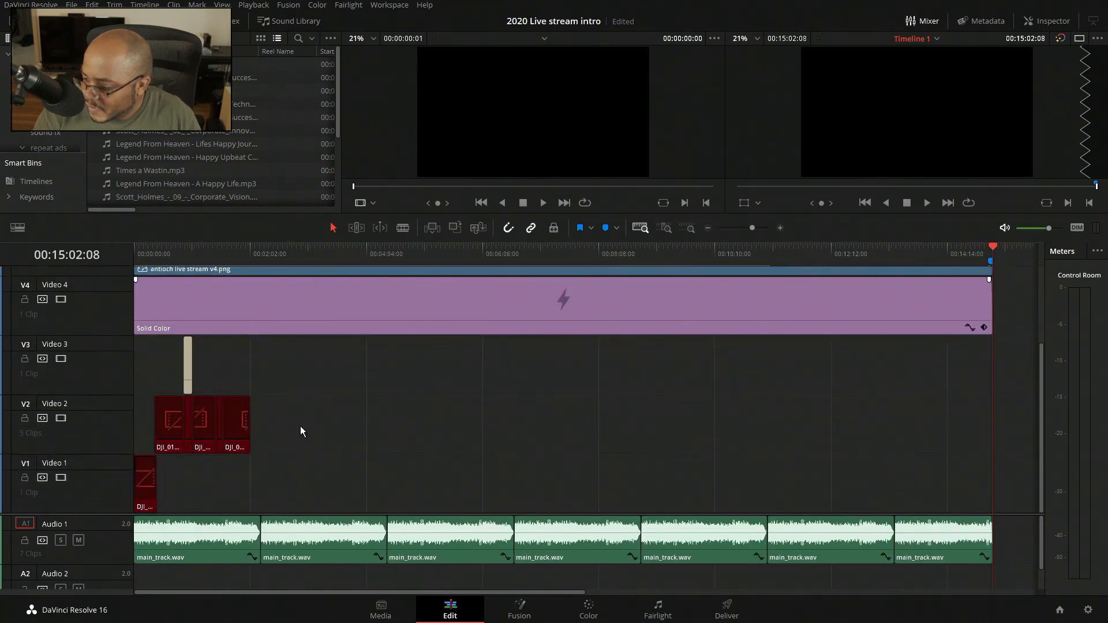
{"action": "left_click_drag", "start_coordinate": [294, 424], "coordinate": [146, 492]}
{"action": "key", "text": "Delete"}
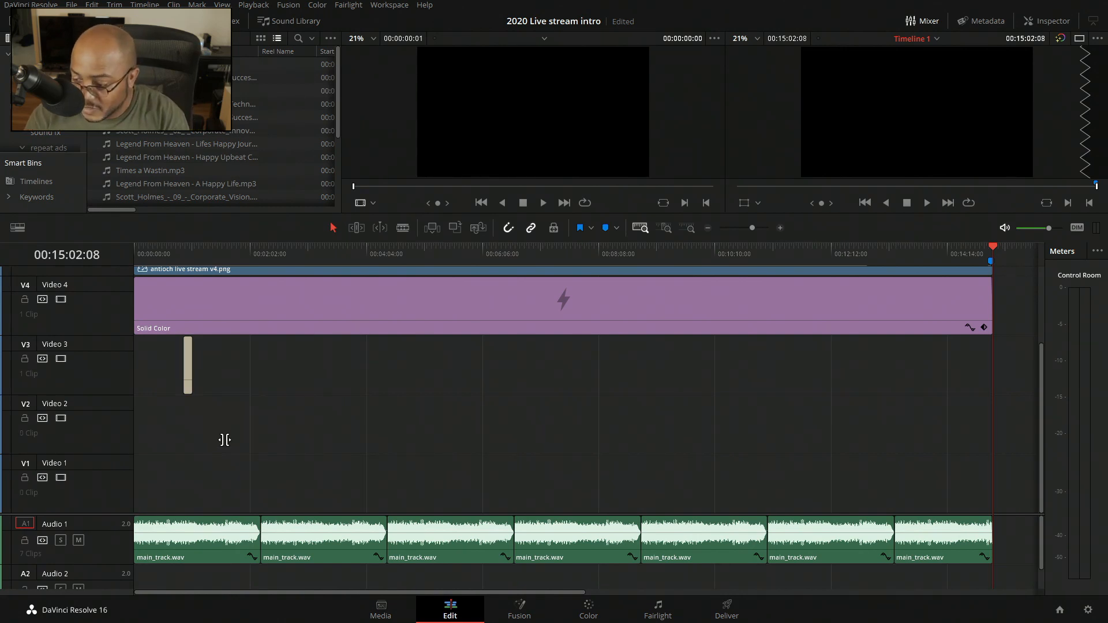
{"action": "key", "text": "ctrl+s"}
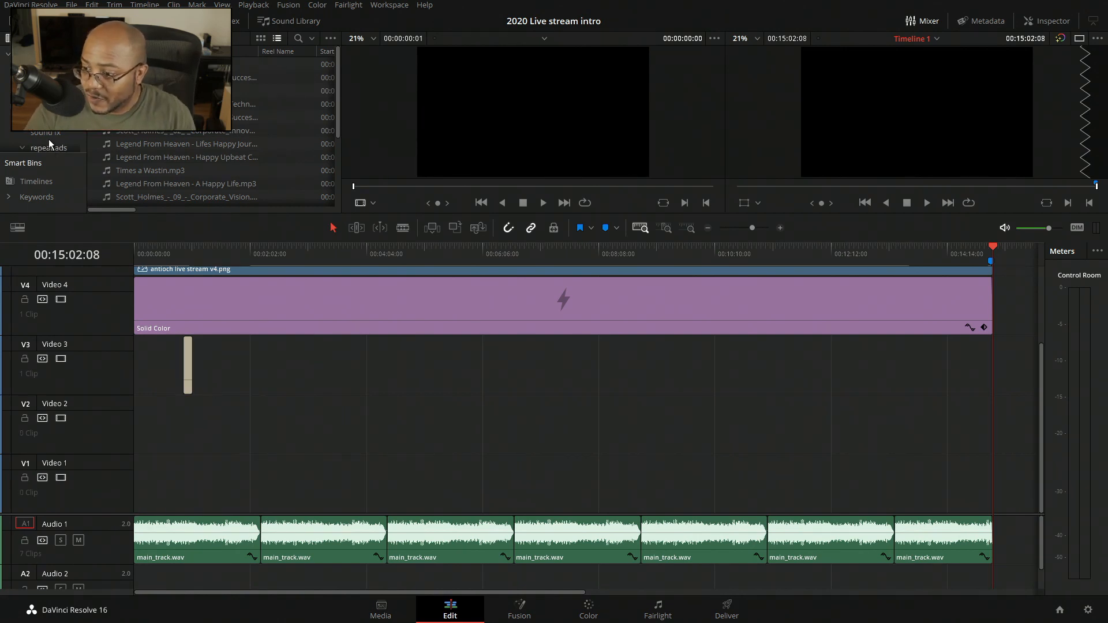
- Browse the media pool bins for drone footage and skim through DJI_0021.MP4 in the source viewer
{"action": "scroll", "coordinate": [46, 121], "scroll_direction": "down", "scroll_amount": 3}
{"action": "scroll", "coordinate": [55, 133], "scroll_direction": "down", "scroll_amount": 2}
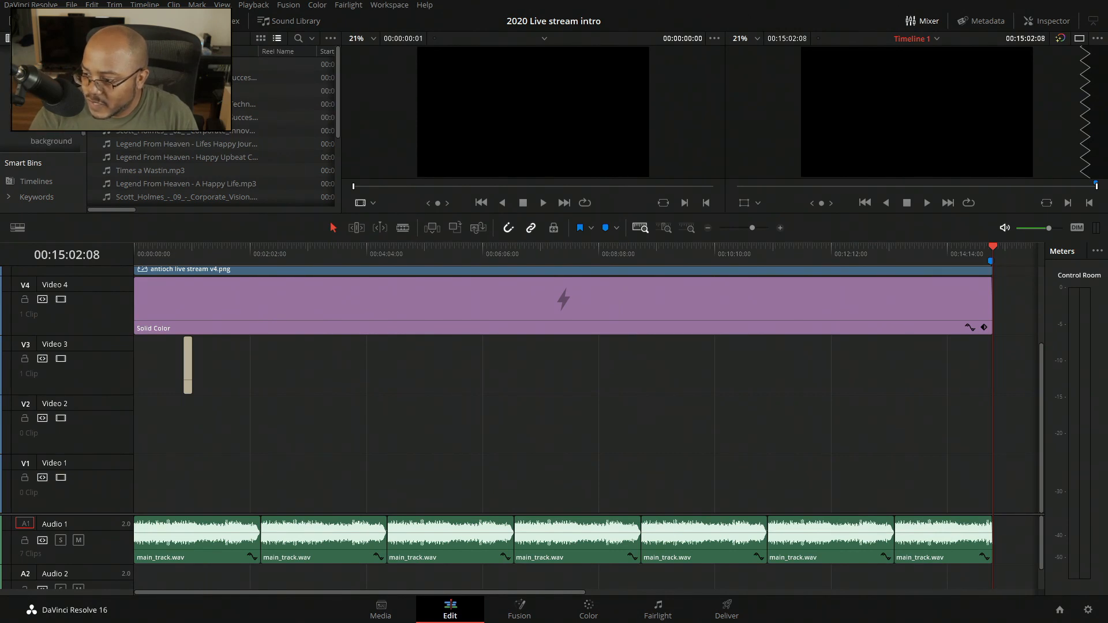
{"action": "left_click_drag", "start_coordinate": [84, 133], "coordinate": [120, 133]}
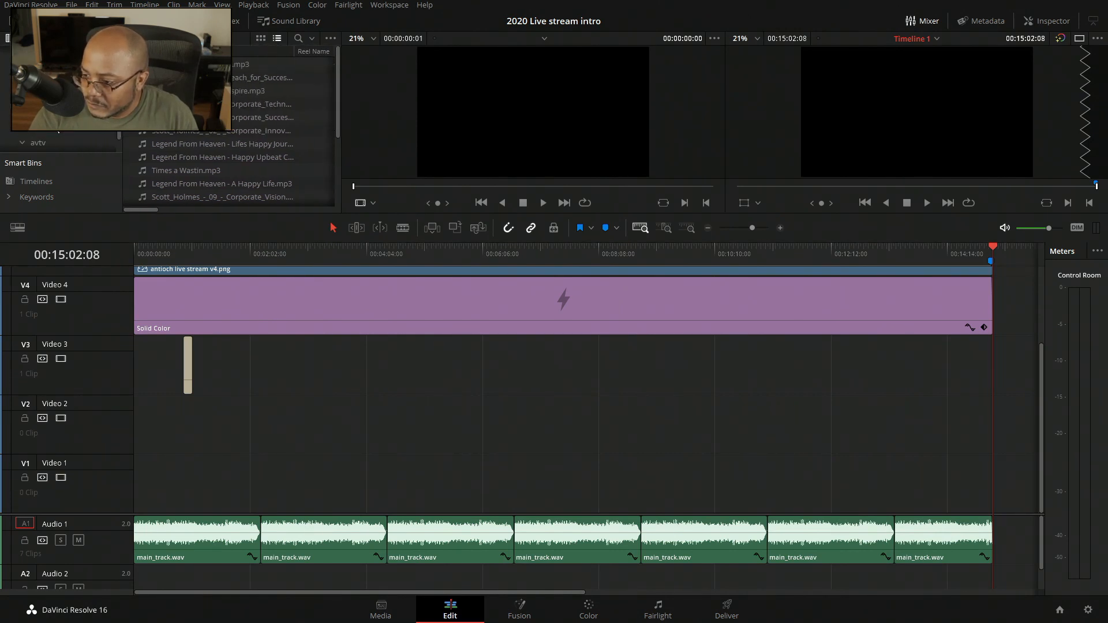
{"action": "scroll", "coordinate": [60, 135], "scroll_direction": "down", "scroll_amount": 1}
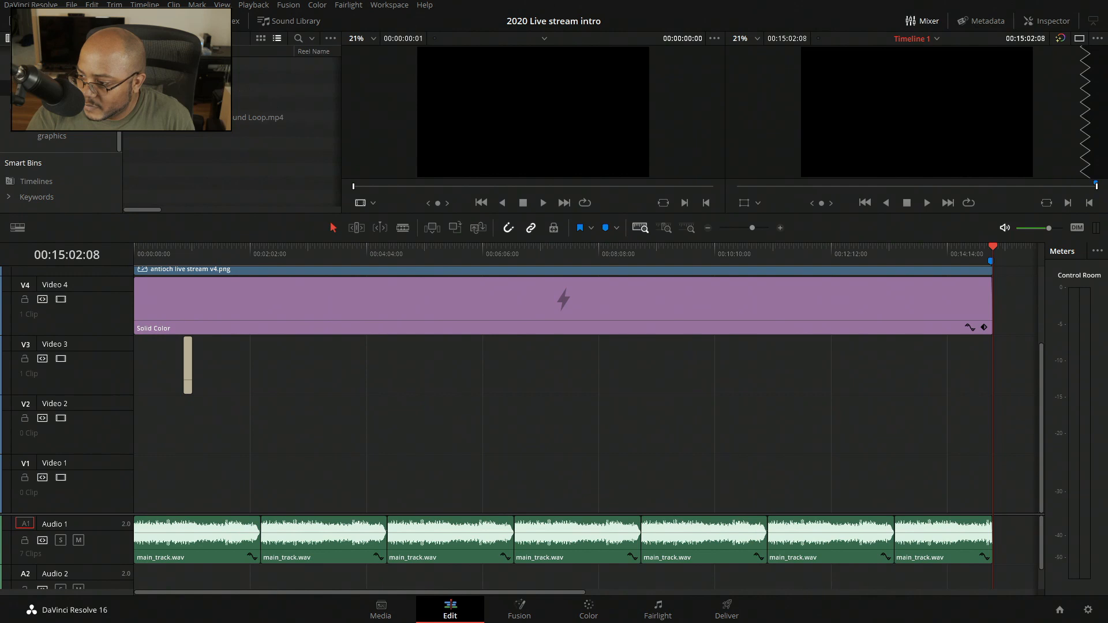
{"action": "double_click", "coordinate": [285, 76]}
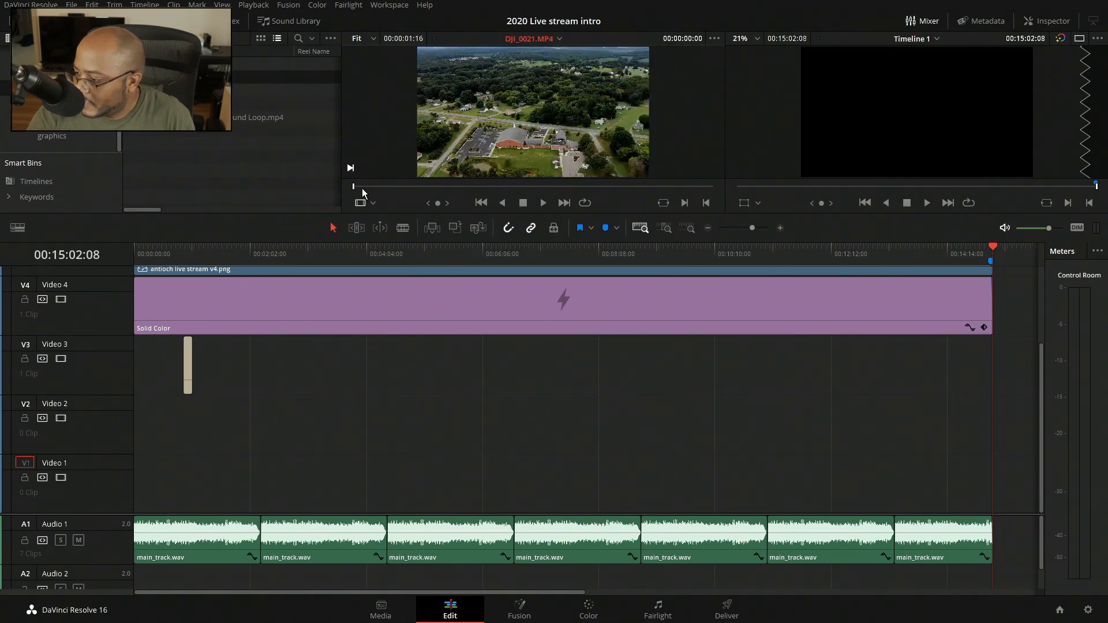
{"action": "left_click_drag", "start_coordinate": [353, 186], "coordinate": [725, 188]}
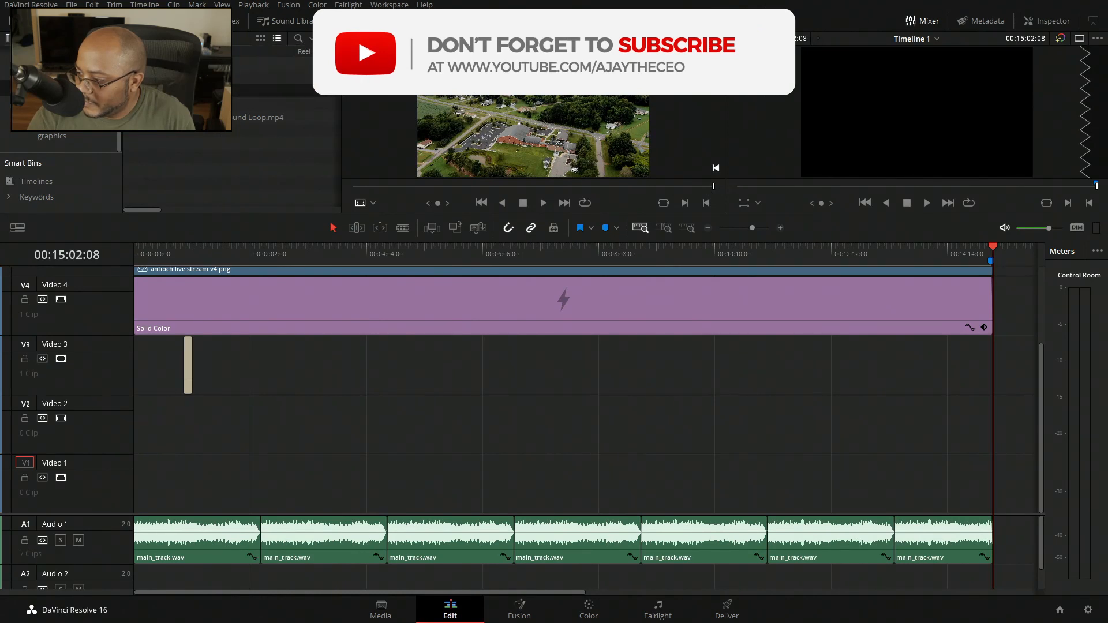
{"action": "key", "text": "Home"}
{"action": "left_click", "coordinate": [373, 187]}
{"action": "left_click_drag", "start_coordinate": [391, 191], "coordinate": [715, 168]}
- Preview DJI_0025.MP4, set its out point at 00:00:39:00, and place the trimmed clip at the start of Video 1
{"action": "key", "text": "Down"}
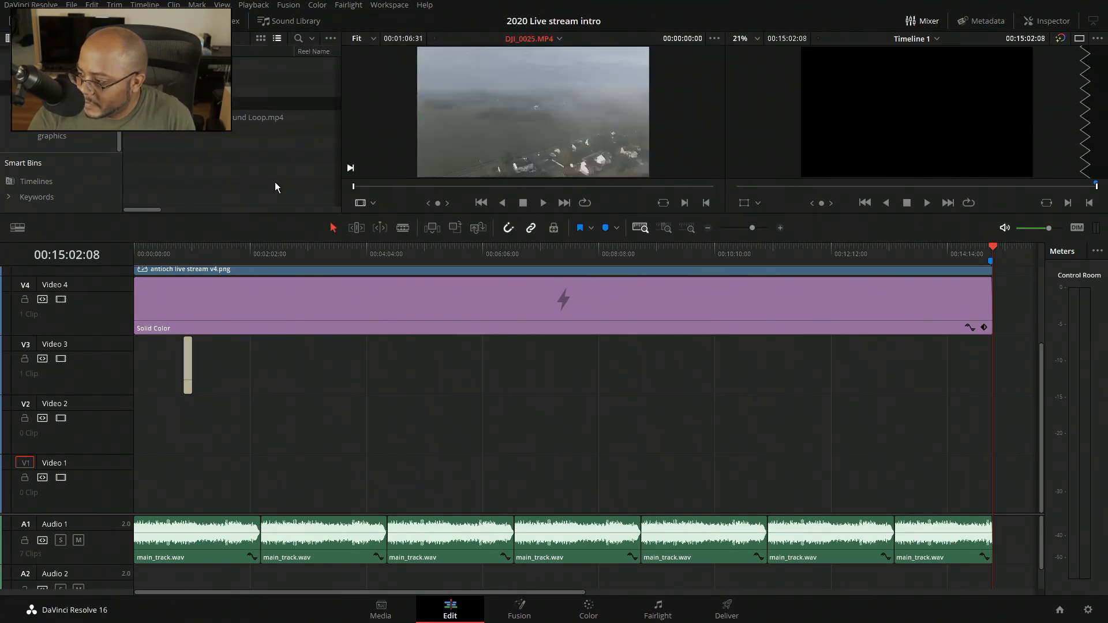
{"action": "left_click_drag", "start_coordinate": [354, 187], "coordinate": [565, 192]}
{"action": "left_click", "coordinate": [681, 202]}
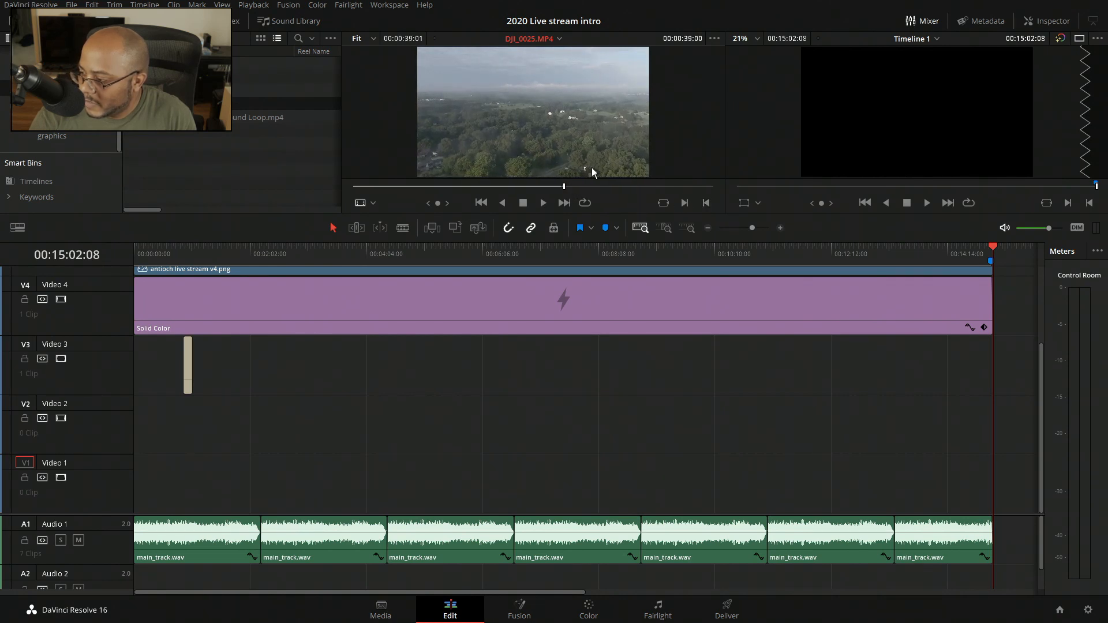
{"action": "left_click_drag", "start_coordinate": [465, 152], "coordinate": [136, 483]}
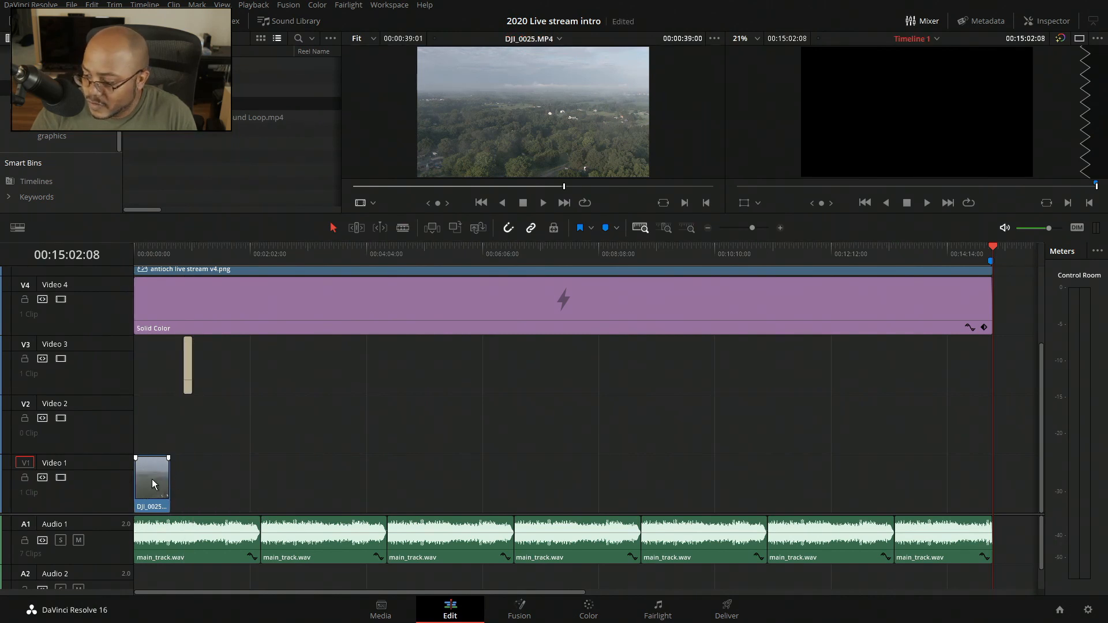
- Save the project and slow the DJI_0025.MP4 clip on Video 1 to 50% speed
{"action": "key", "text": "ctrl+s"}
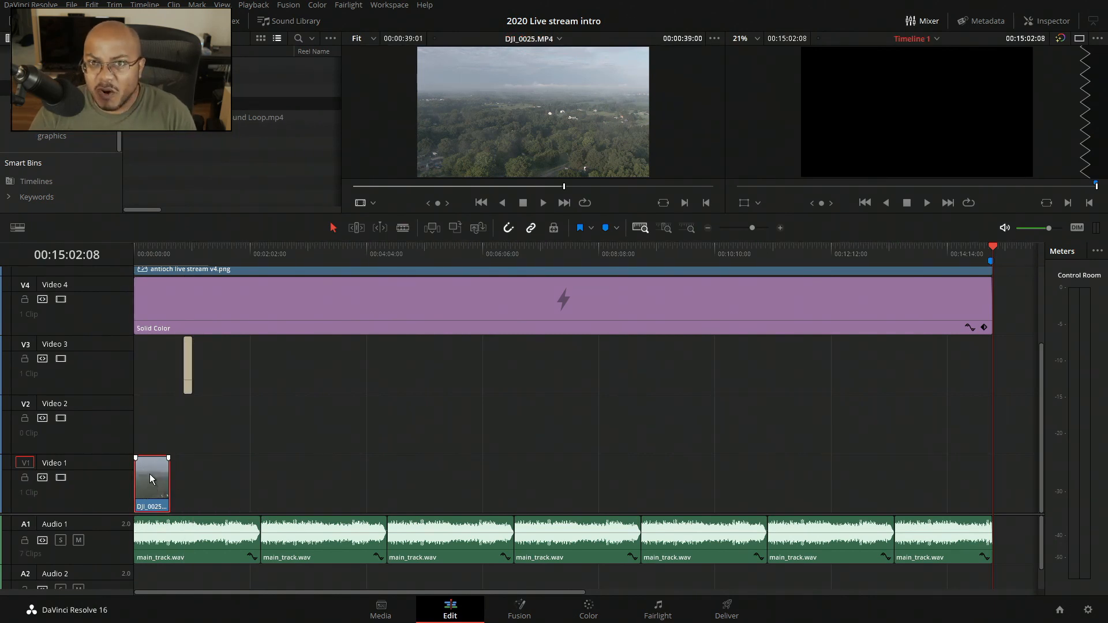
{"action": "key", "text": "ctrl+r"}
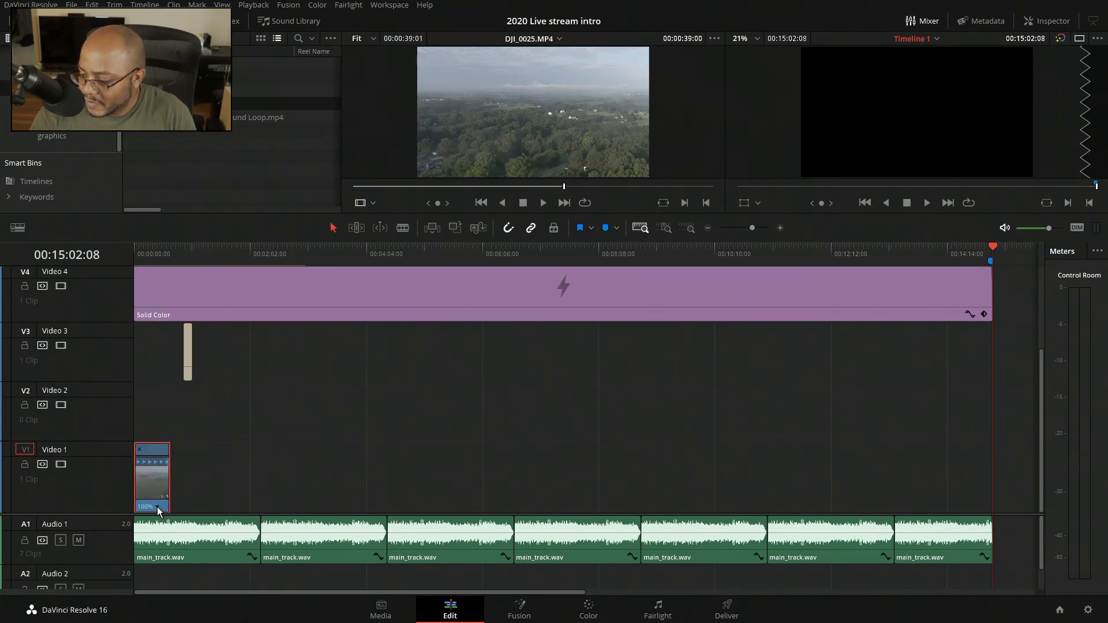
{"action": "left_click", "coordinate": [159, 507]}
{"action": "mouse_move", "coordinate": [192, 527]}
{"action": "left_click", "coordinate": [265, 526]}
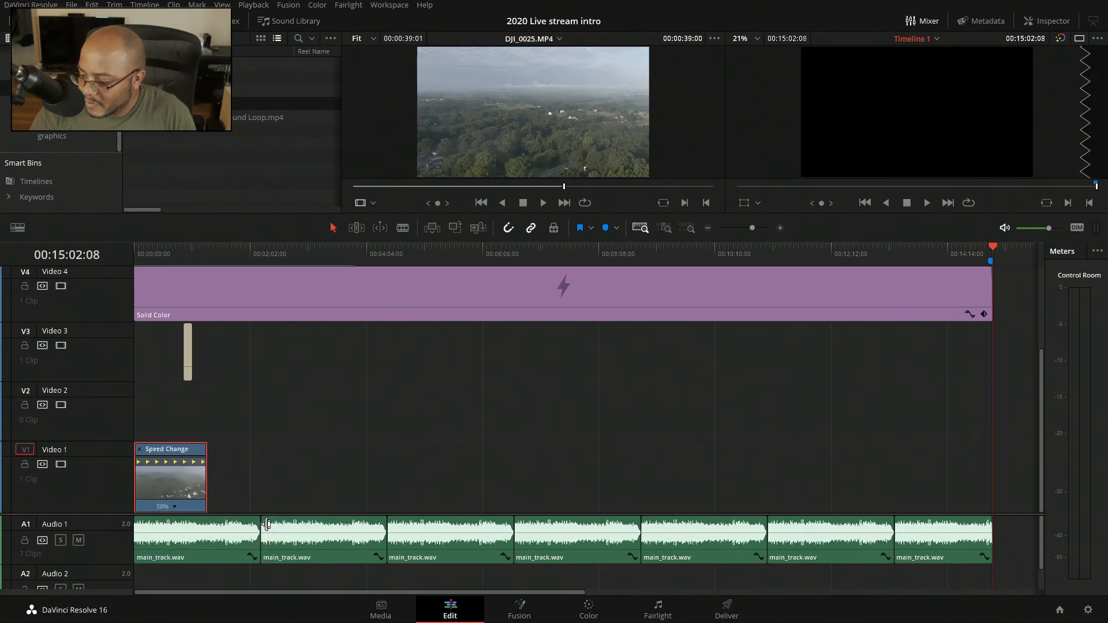
{"action": "key", "text": "ctrl+r"}
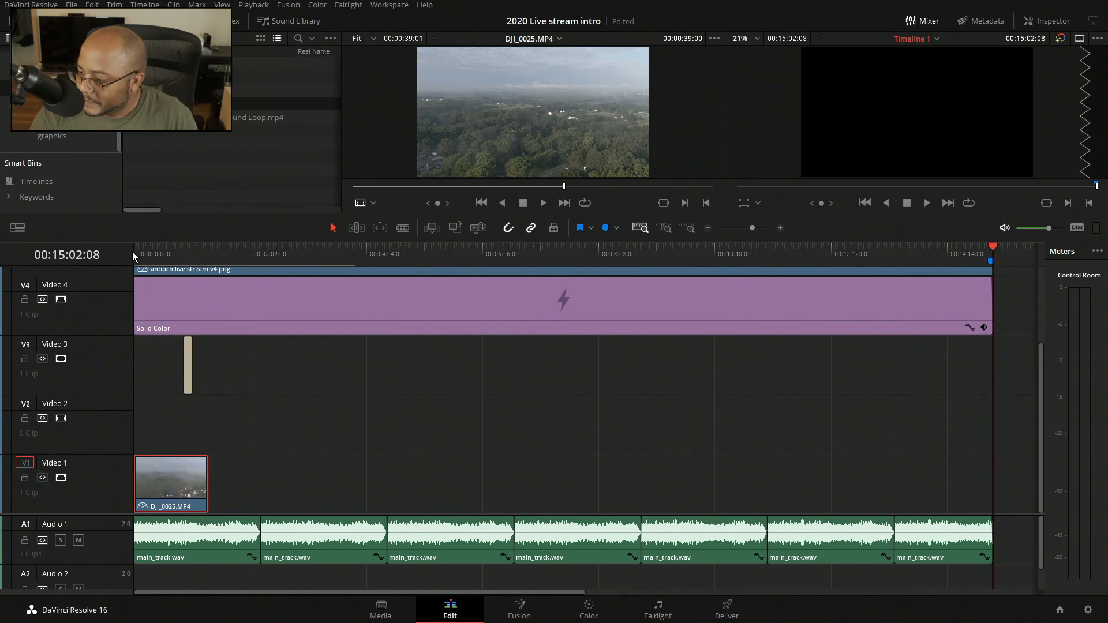
- Add a fade-in of about two seconds to the DJI_0025.MP4 clip at the timeline's start
{"action": "key", "text": "Home"}
{"action": "left_click_drag", "start_coordinate": [137, 457], "coordinate": [138, 457]}
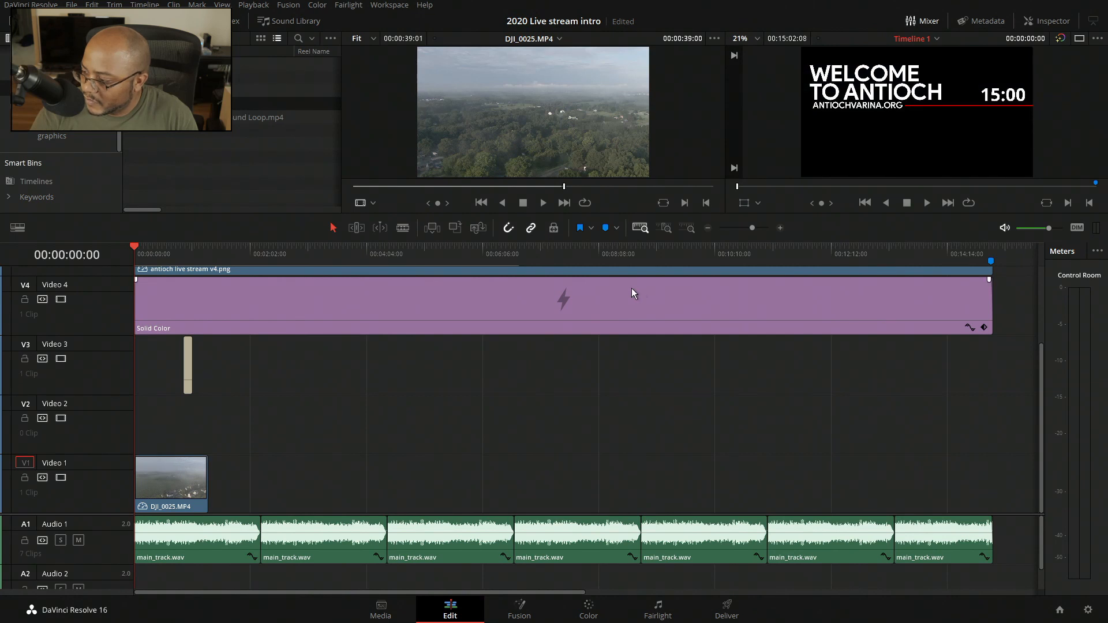
{"action": "left_click", "coordinate": [780, 228]}
{"action": "left_click_drag", "start_coordinate": [449, 458], "coordinate": [366, 459]}
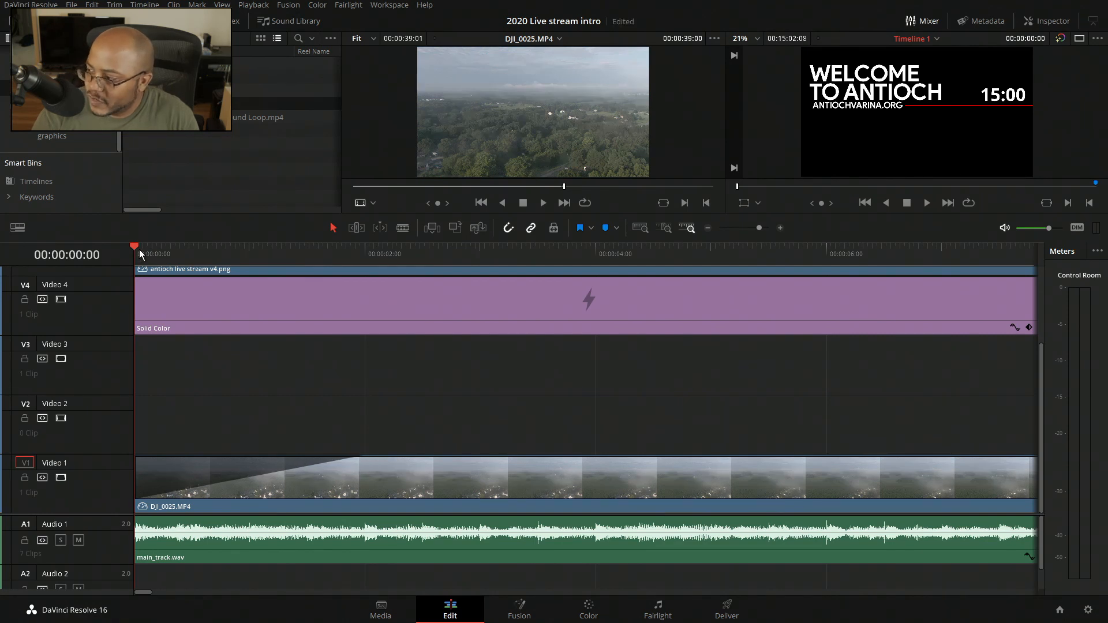
- Fade in the Text+, antioch live stream v4.png and first main_track.wav clips over about one second, play the opening, and save
{"action": "scroll", "coordinate": [263, 364], "scroll_direction": "up", "scroll_amount": 2}
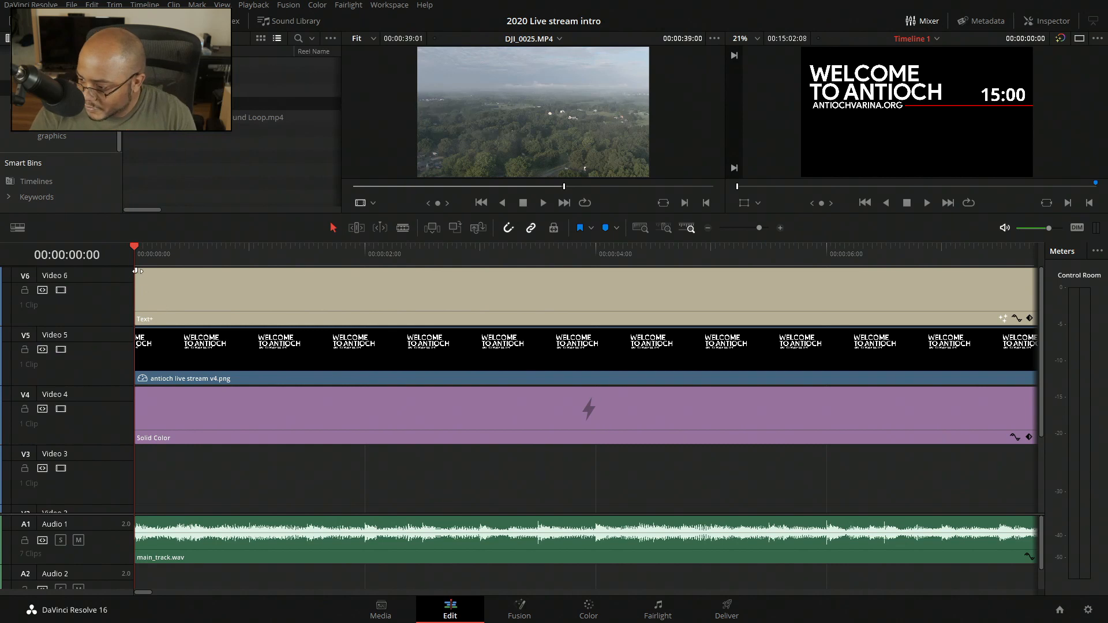
{"action": "left_click_drag", "start_coordinate": [136, 269], "coordinate": [254, 275]}
{"action": "left_click_drag", "start_coordinate": [134, 330], "coordinate": [255, 330]}
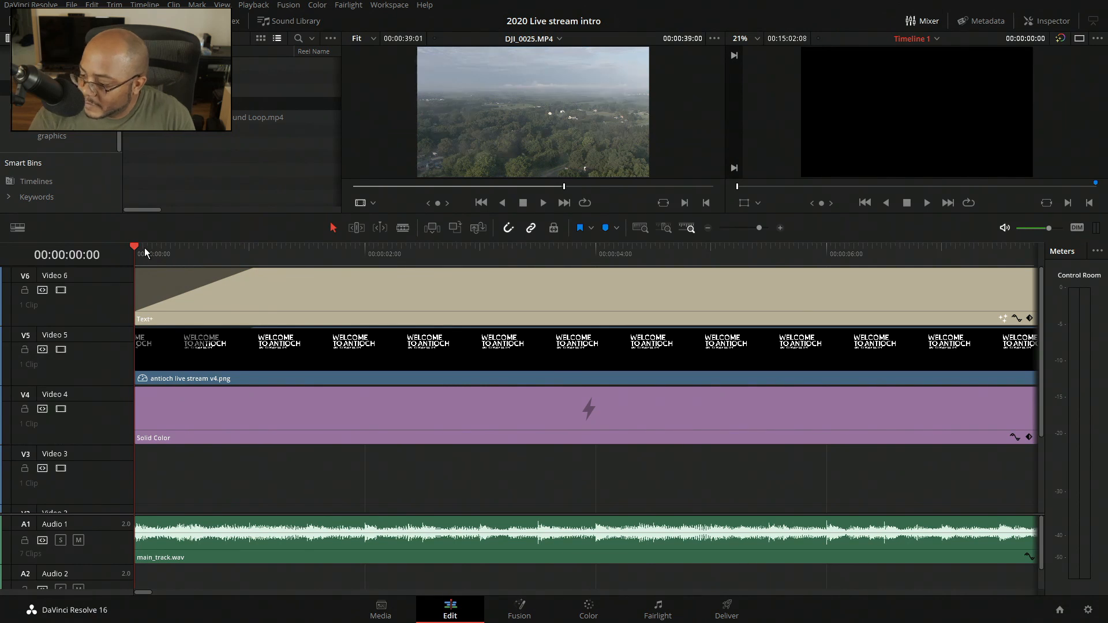
{"action": "left_click_drag", "start_coordinate": [138, 518], "coordinate": [251, 517]}
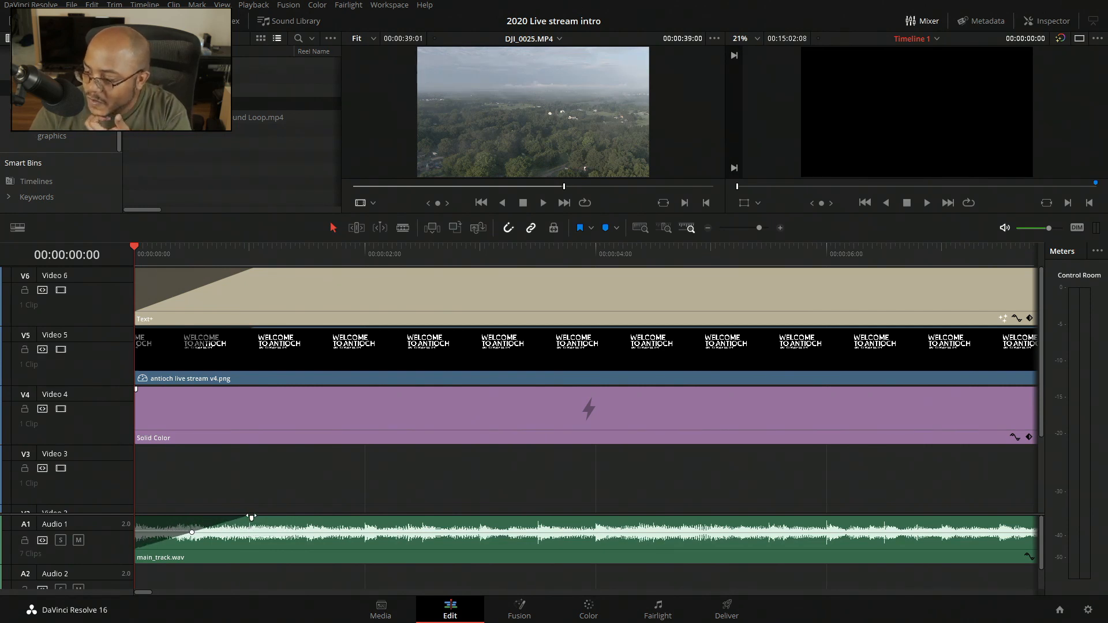
{"action": "key", "text": "space"}
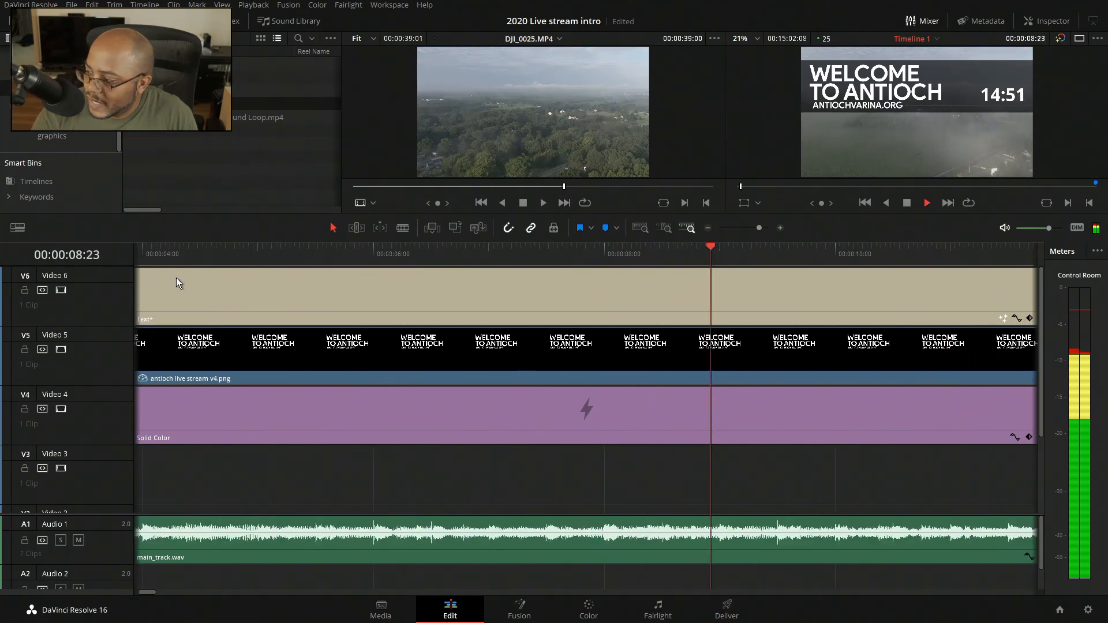
{"action": "key", "text": "space"}
{"action": "key", "text": "ctrl+s"}
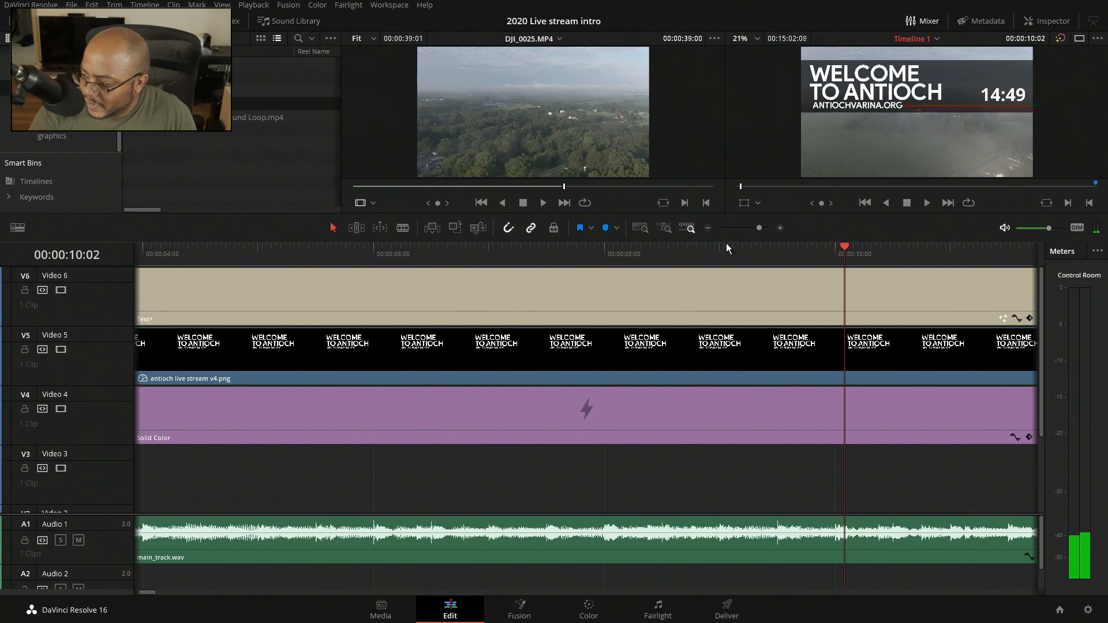
- Continue playing the opening drone shot from 00:00:10:02 and mute the timeline audio
{"action": "left_click", "coordinate": [641, 228]}
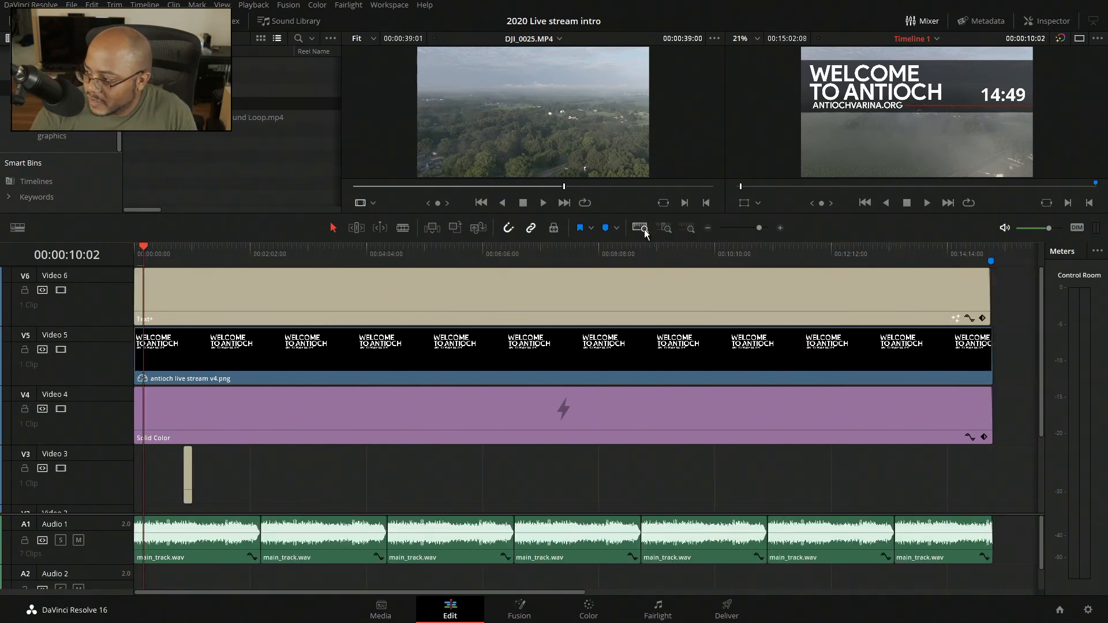
{"action": "scroll", "coordinate": [259, 449], "scroll_direction": "down", "scroll_amount": 4}
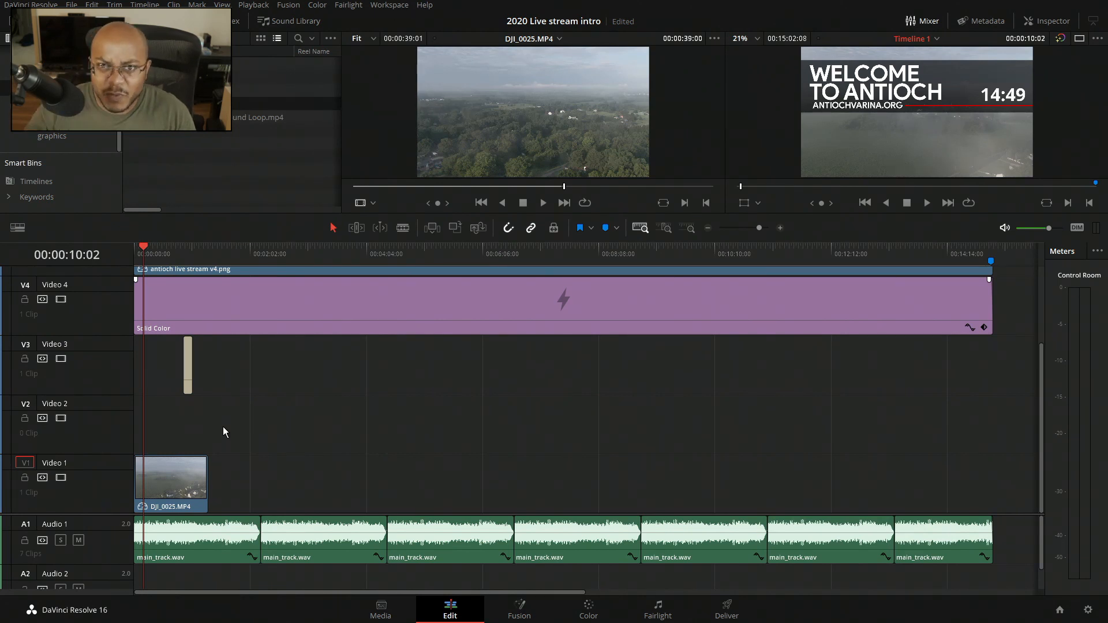
{"action": "key", "text": "space"}
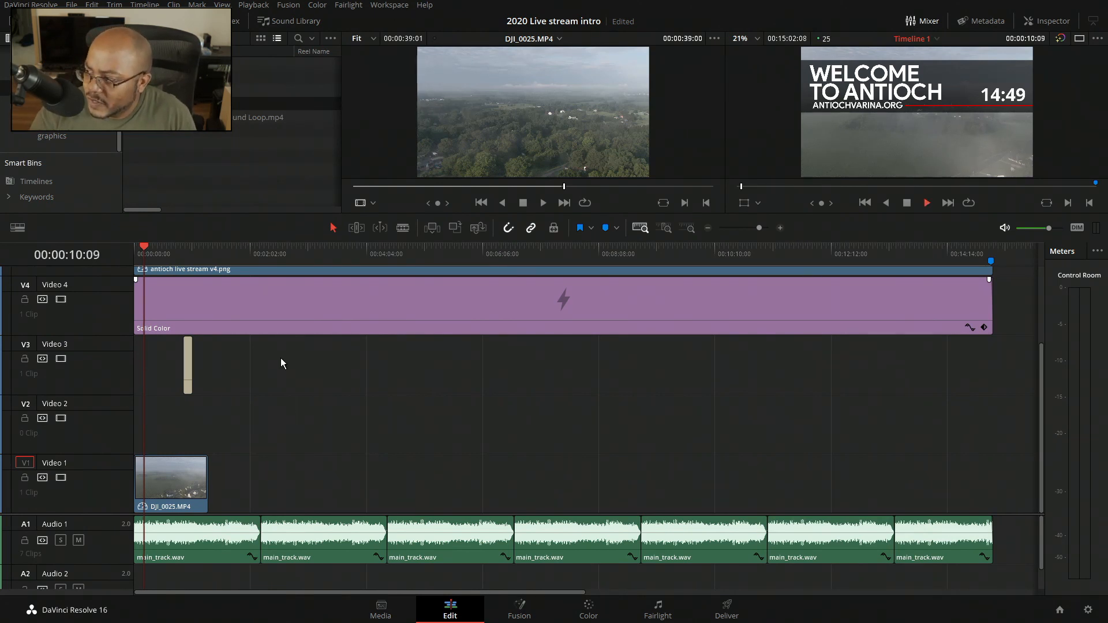
{"action": "left_click", "coordinate": [1004, 227]}
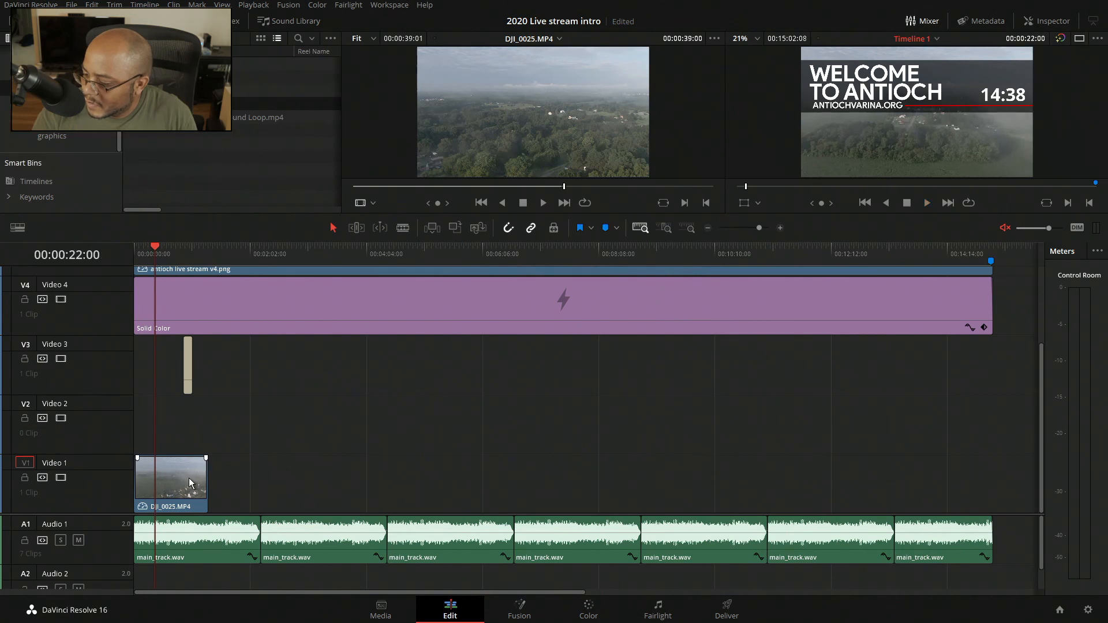
- Set the DJI_0025.MP4 clip's speed to 75% and play it to check the pace
{"action": "key", "text": "ctrl+r"}
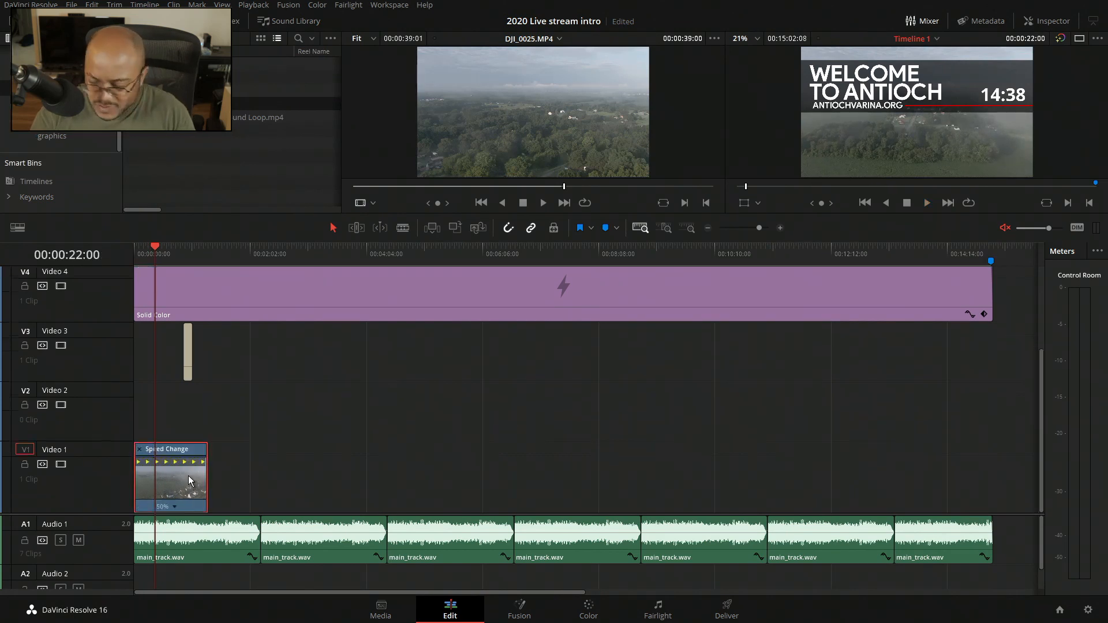
{"action": "left_click", "coordinate": [175, 506]}
{"action": "mouse_move", "coordinate": [211, 526]}
{"action": "left_click", "coordinate": [278, 534]}
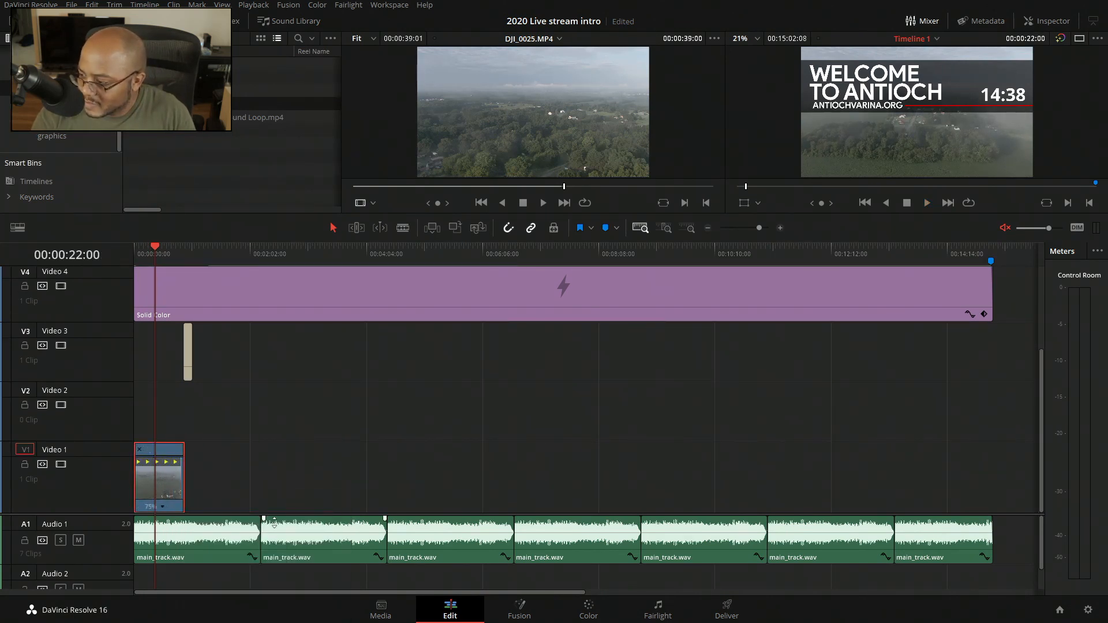
{"action": "key", "text": "space"}
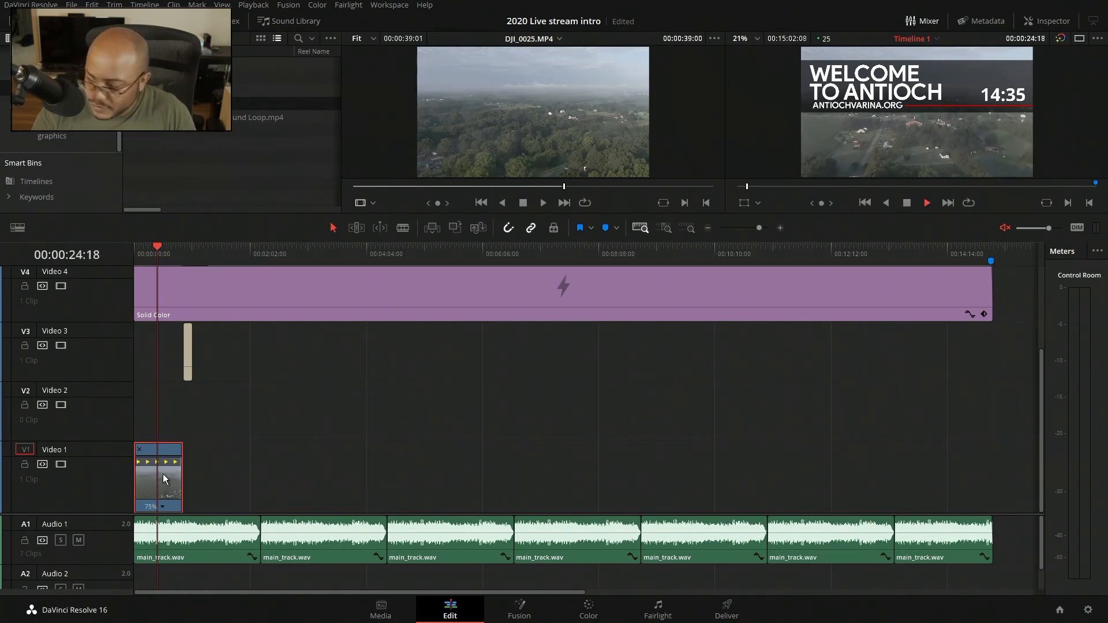
{"action": "key", "text": "ctrl+r"}
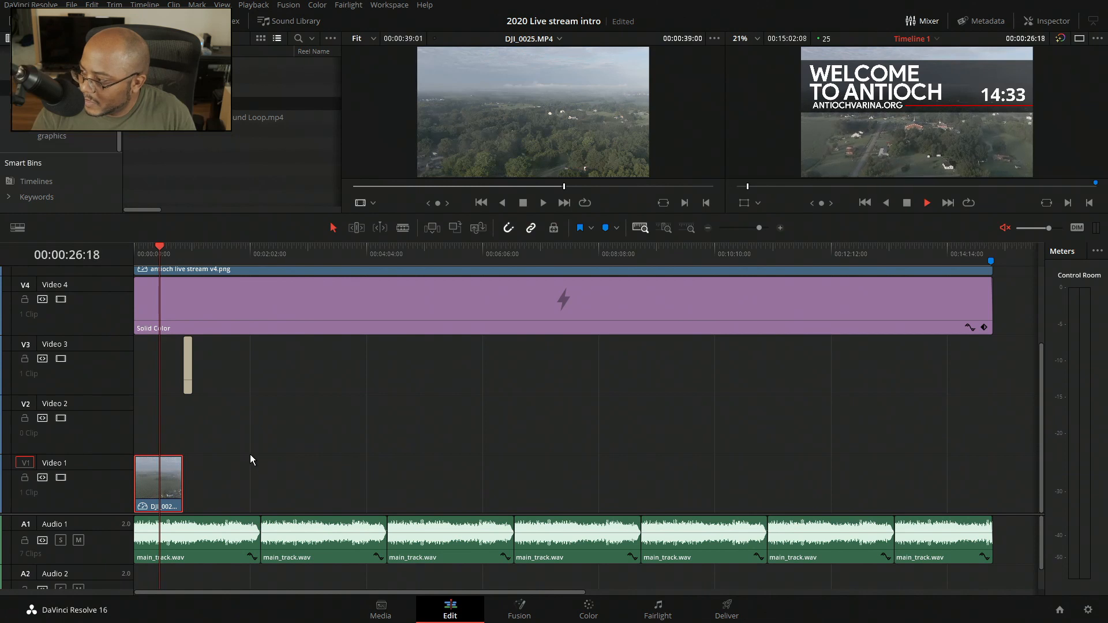
- Place two more drone clips from the media pool directly after DJI_0025.MP4 on Video 1
{"action": "left_click_drag", "start_coordinate": [260, 90], "coordinate": [213, 469]}
{"action": "left_click_drag", "start_coordinate": [260, 77], "coordinate": [189, 484]}
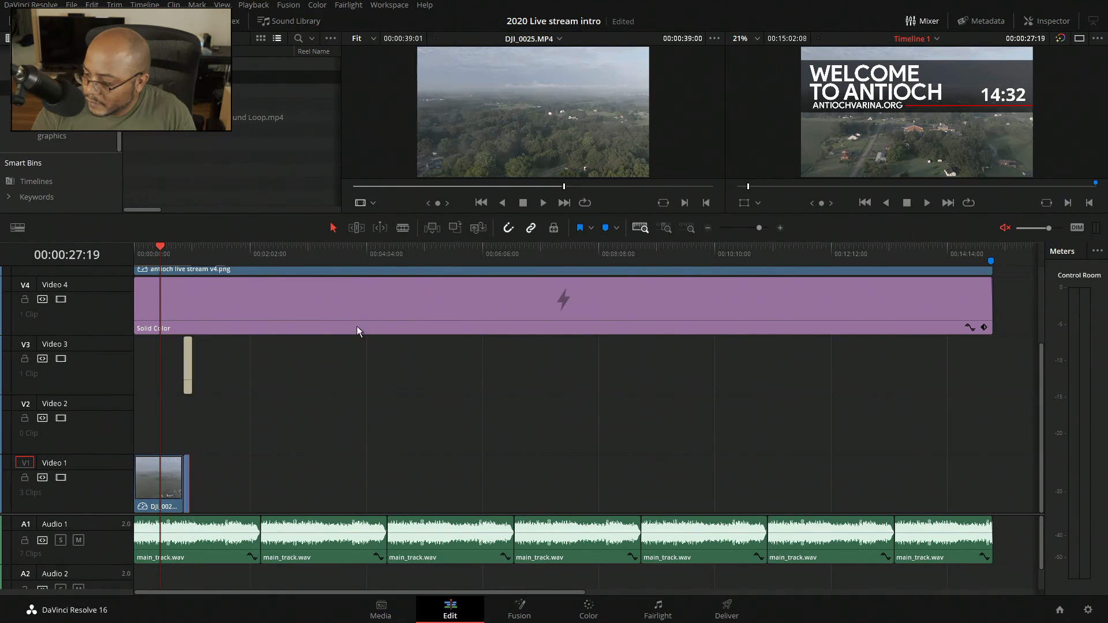
{"action": "left_click", "coordinate": [780, 229]}
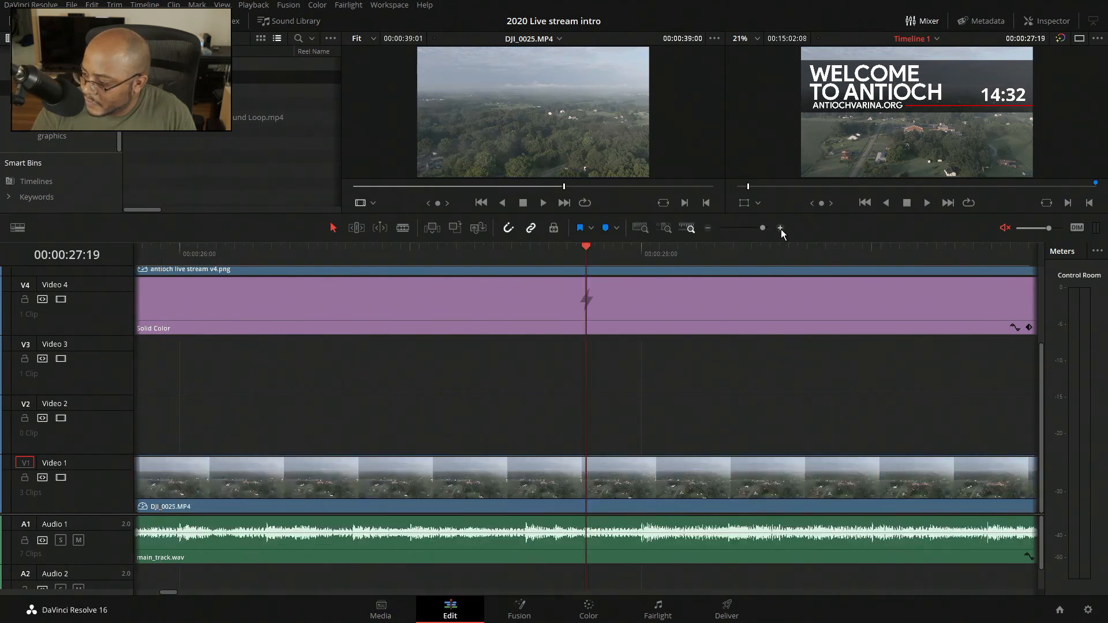
{"action": "left_click", "coordinate": [707, 228]}
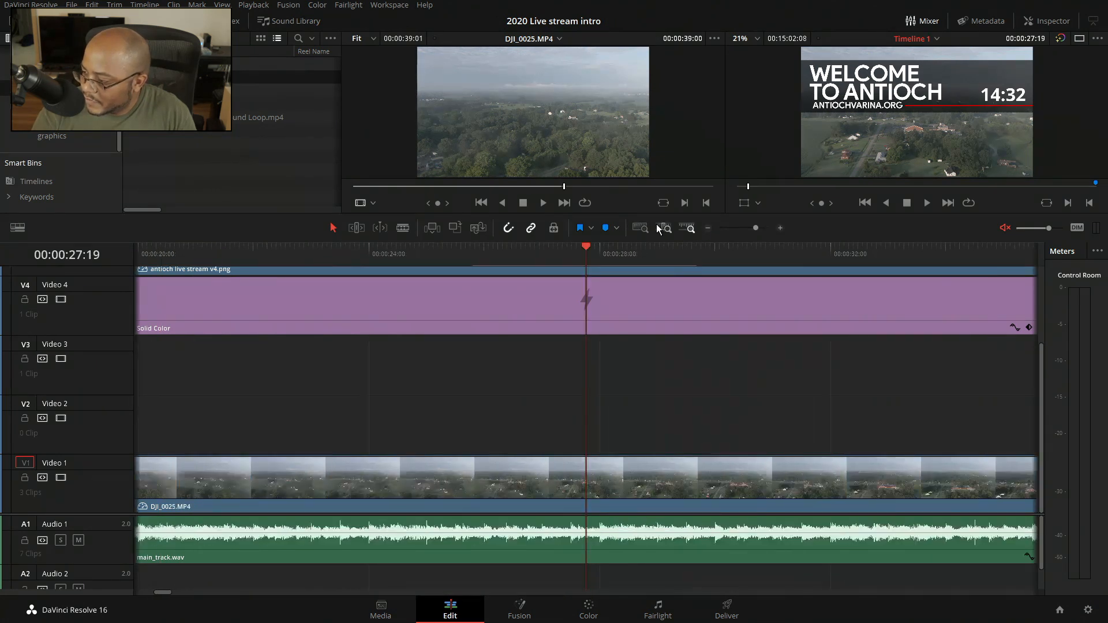
- Show video clips with thumbnails only at their start and end, and bring the first two minutes of the timeline into view
{"action": "left_click", "coordinate": [16, 229]}
{"action": "left_click", "coordinate": [73, 320]}
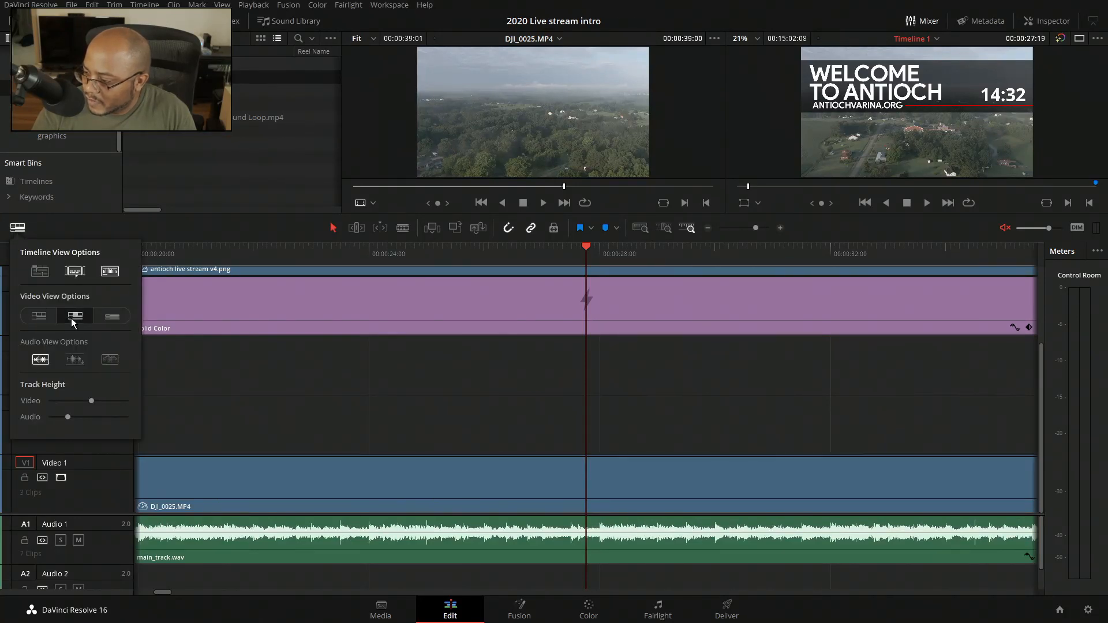
{"action": "left_click", "coordinate": [708, 229]}
{"action": "left_click", "coordinate": [708, 229]}
{"action": "left_click", "coordinate": [708, 229]}
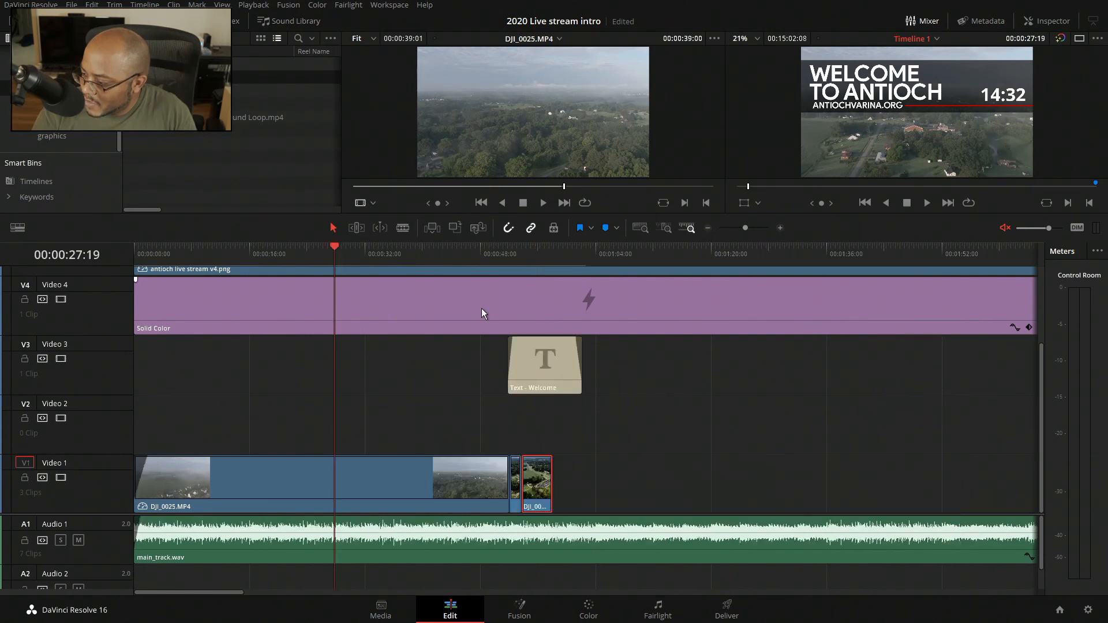
- Play the end of DJI_0025.MP4 into the added clips and delete the Text - Welcome title from Video 3
{"action": "left_click", "coordinate": [476, 254]}
{"action": "key", "text": "space"}
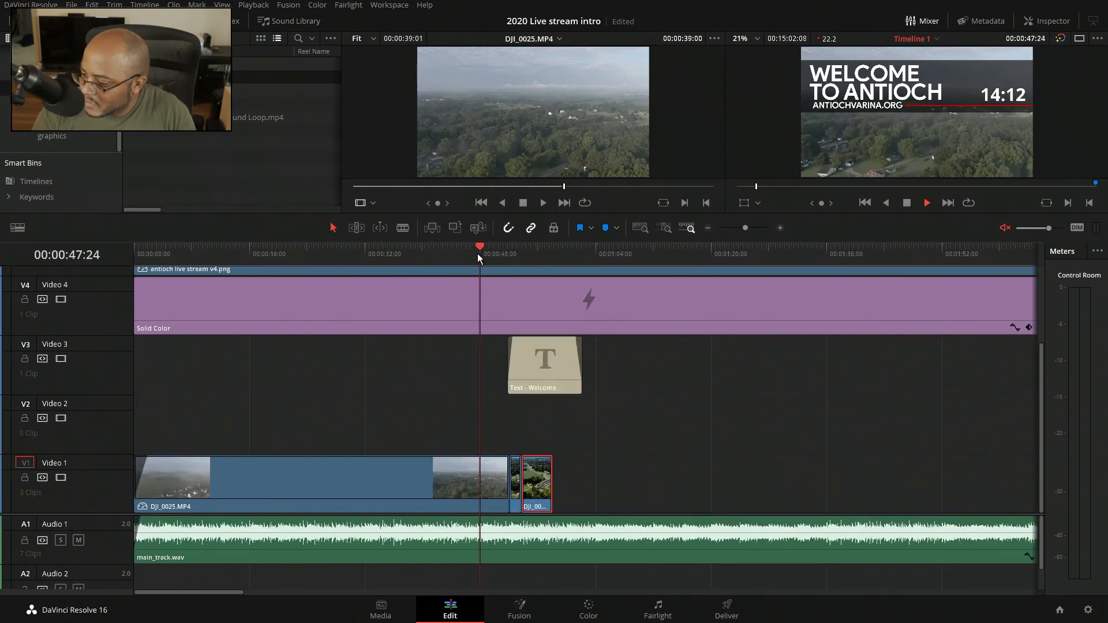
{"action": "key", "text": "space"}
{"action": "left_click", "coordinate": [552, 369]}
{"action": "key", "text": "Delete"}
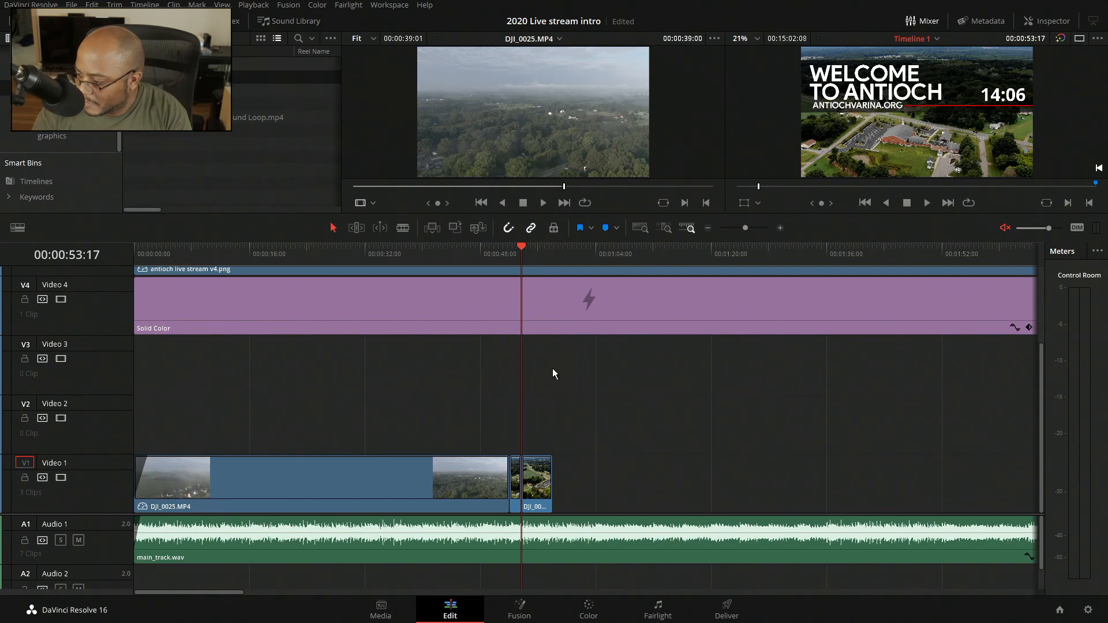
- Play the added drone clips, delete the shorter first one, and move DJI_0022.MP4 against the end of DJI_0025.MP4
{"action": "left_click", "coordinate": [494, 252]}
{"action": "key", "text": "space"}
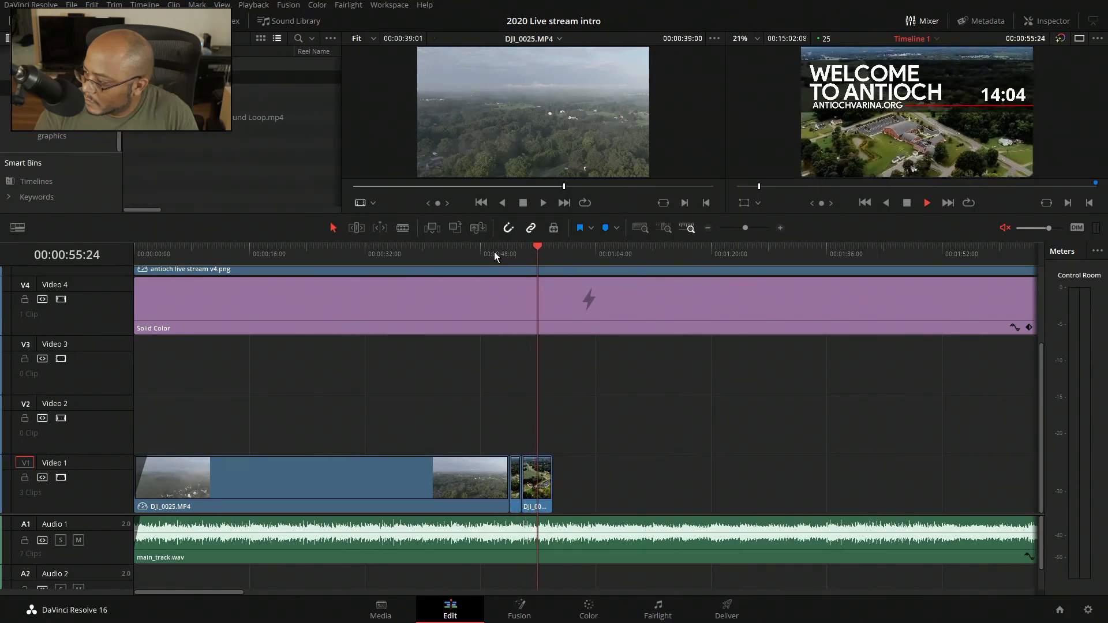
{"action": "key", "text": "space"}
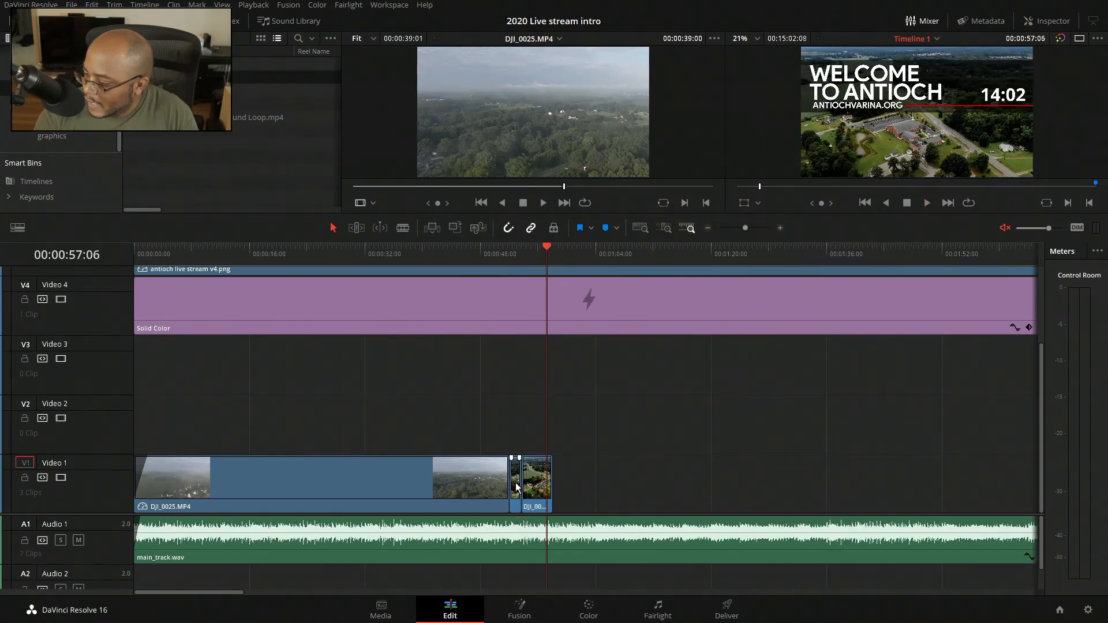
{"action": "key", "text": "BackSpace"}
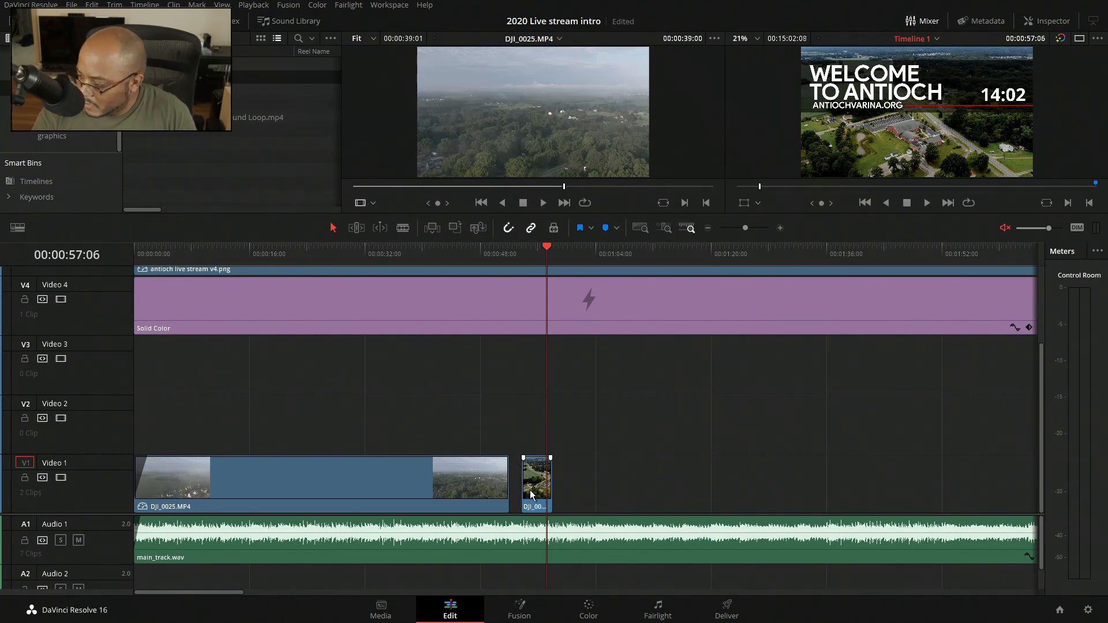
{"action": "left_click_drag", "start_coordinate": [532, 495], "coordinate": [520, 494]}
- Slow the DJI_0022.MP4 clip to 50% speed and play the cut from DJI_0025.MP4
{"action": "key", "text": "ctrl+r"}
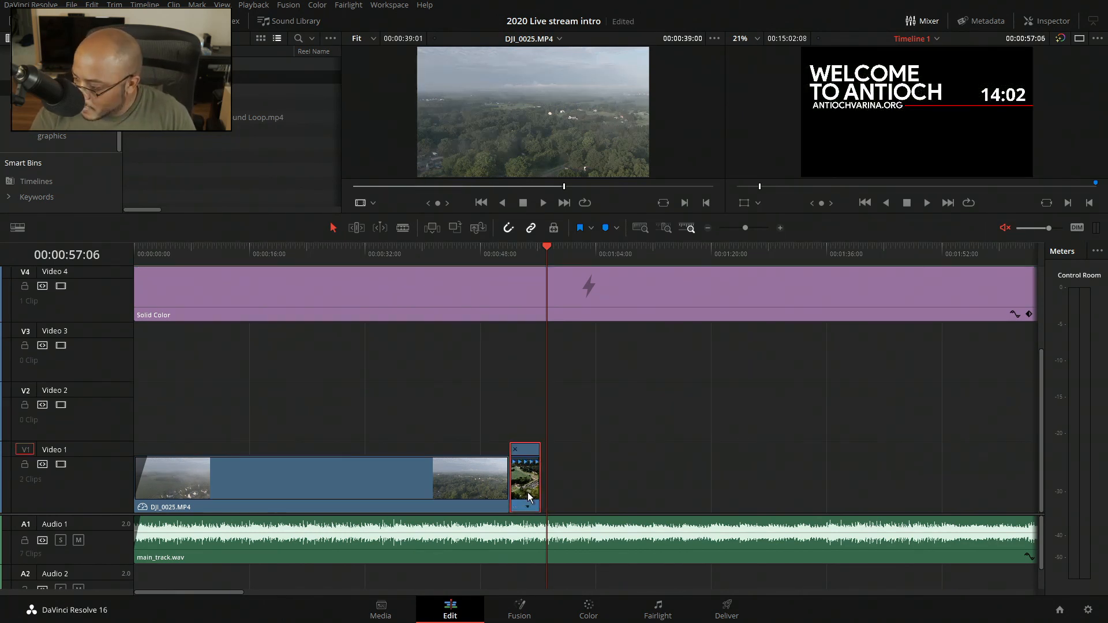
{"action": "left_click", "coordinate": [527, 505]}
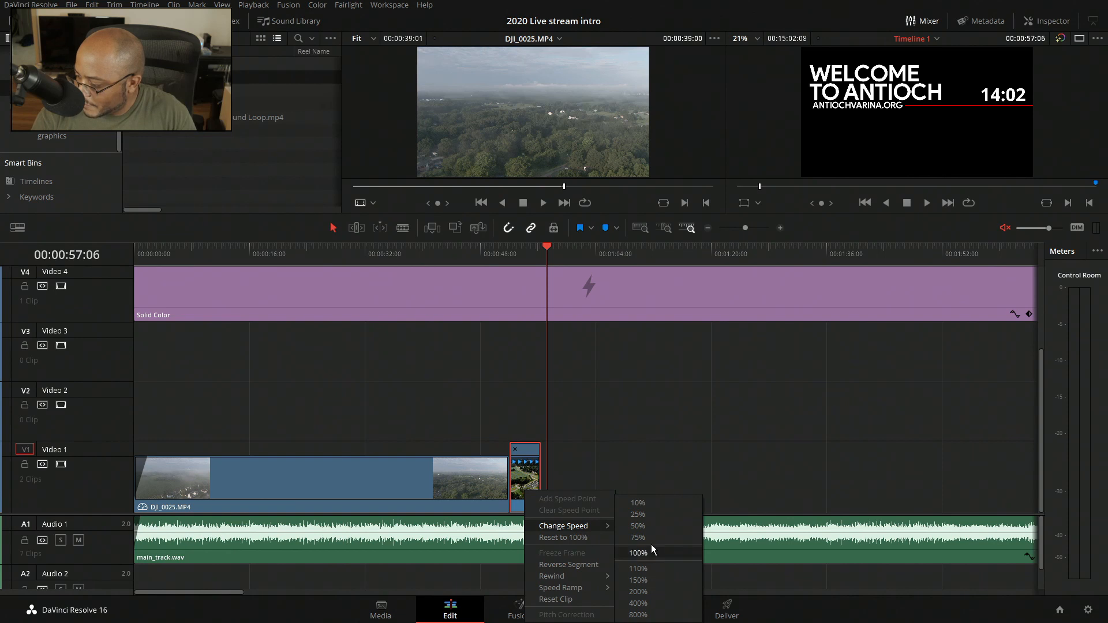
{"action": "left_click", "coordinate": [652, 526]}
{"action": "key", "text": "ctrl+r"}
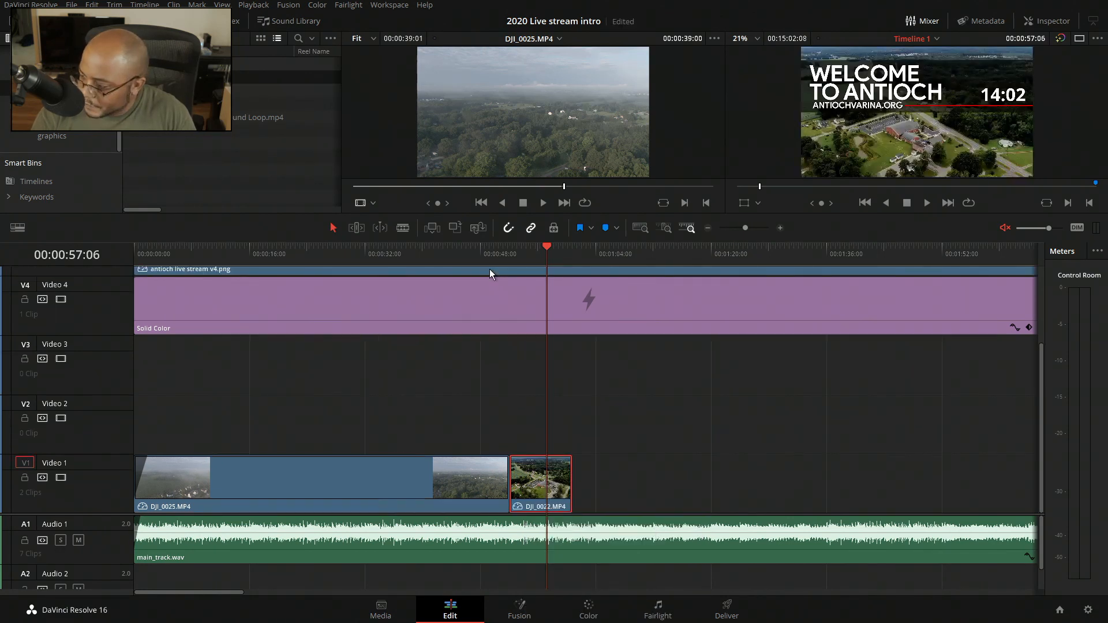
{"action": "left_click", "coordinate": [490, 254]}
{"action": "key", "text": "space"}
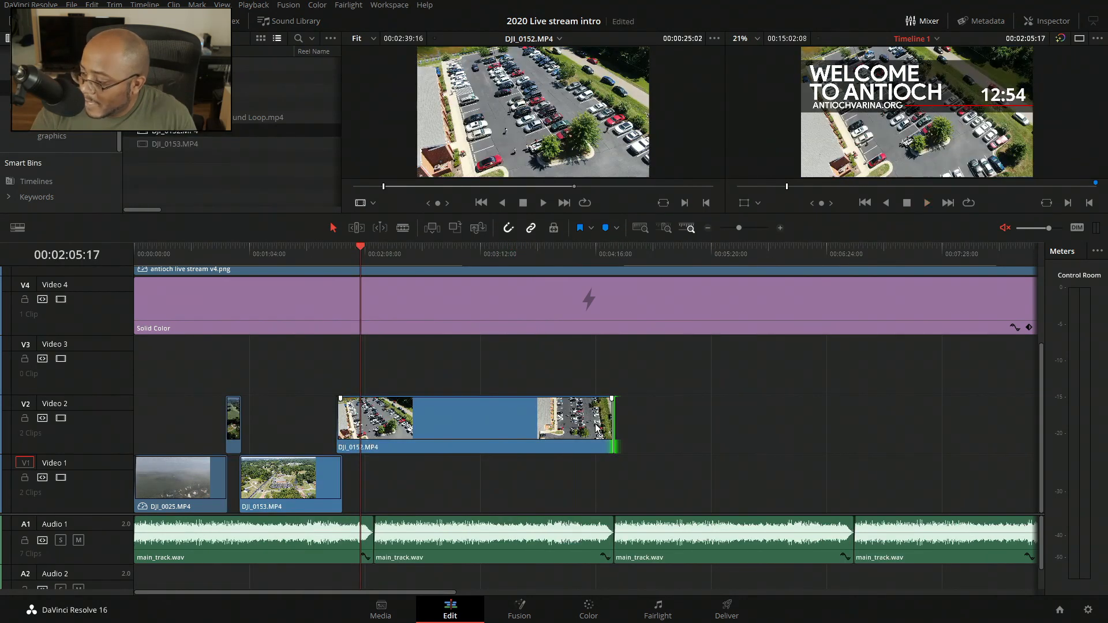
- Combine all the drone clips on Video 1 and Video 2 into a compound clip named Compound Clip 1
{"action": "left_click_drag", "start_coordinate": [680, 410], "coordinate": [190, 500]}
{"action": "right_click", "coordinate": [446, 430]}
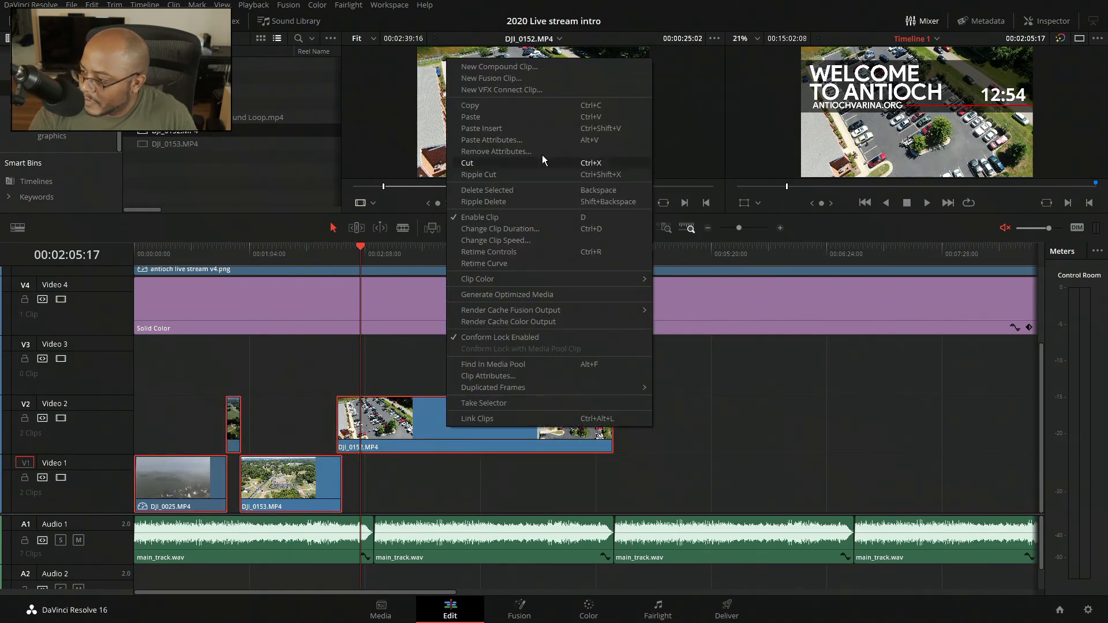
{"action": "left_click", "coordinate": [514, 67]}
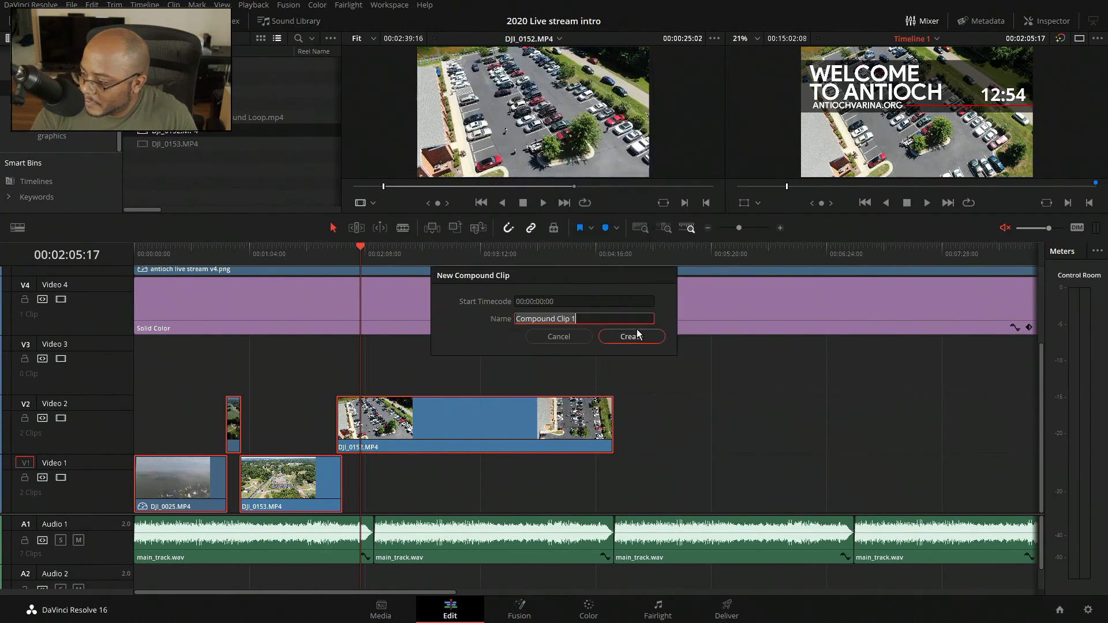
{"action": "left_click", "coordinate": [632, 335]}
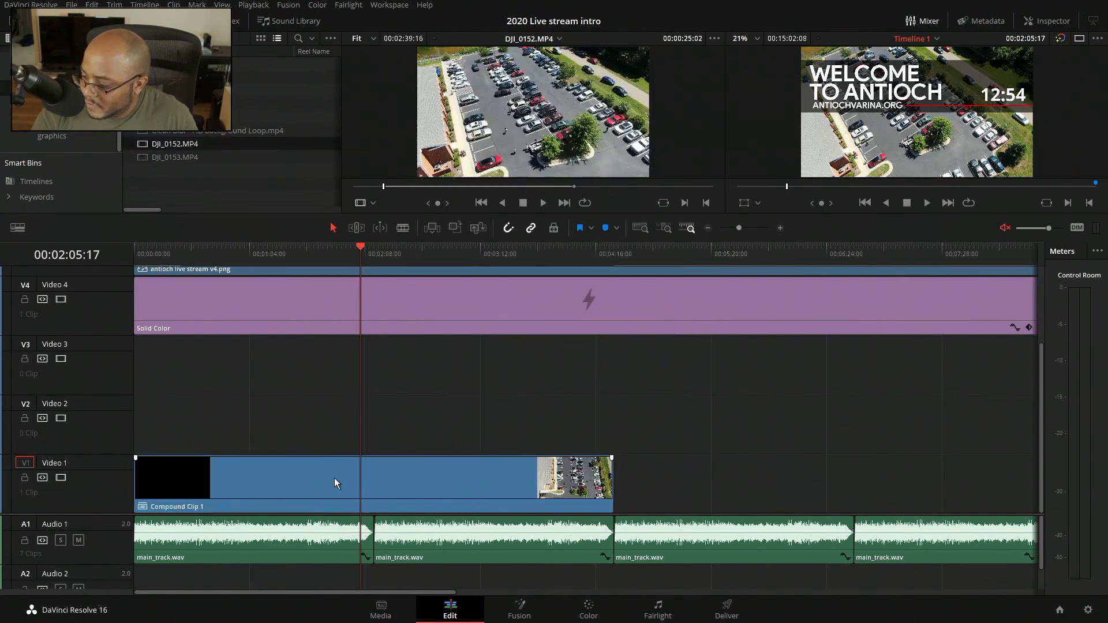
- Duplicate Compound Clip 1 and place the copy on Video 2 so that it overlaps the original's end
{"action": "left_click", "coordinate": [514, 476]}
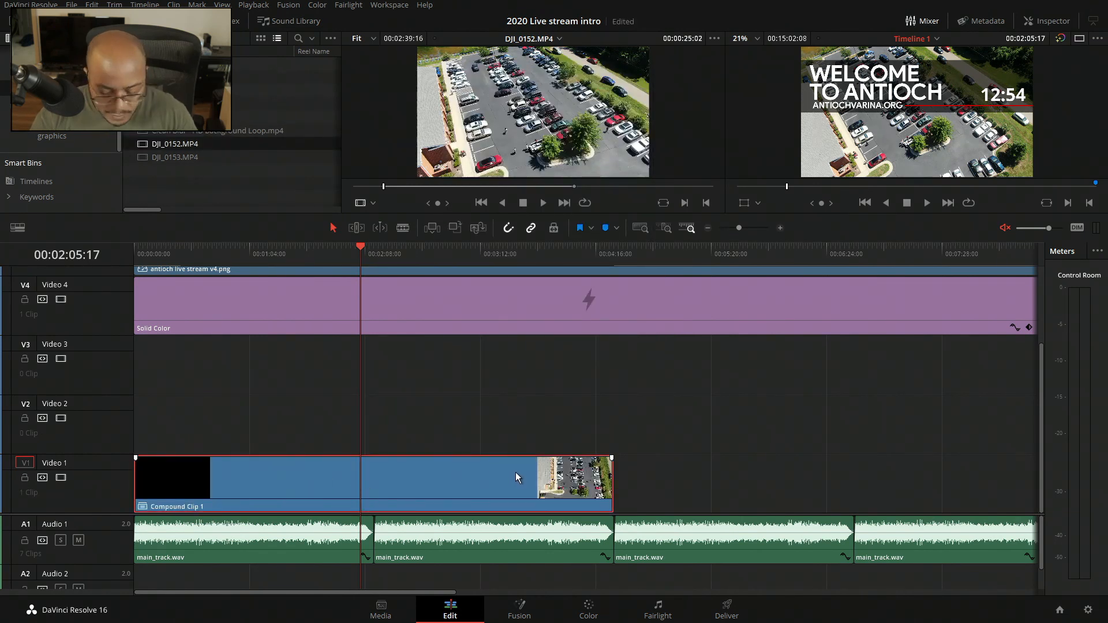
{"action": "left_click", "coordinate": [612, 248]}
{"action": "key", "text": "ctrl+v"}
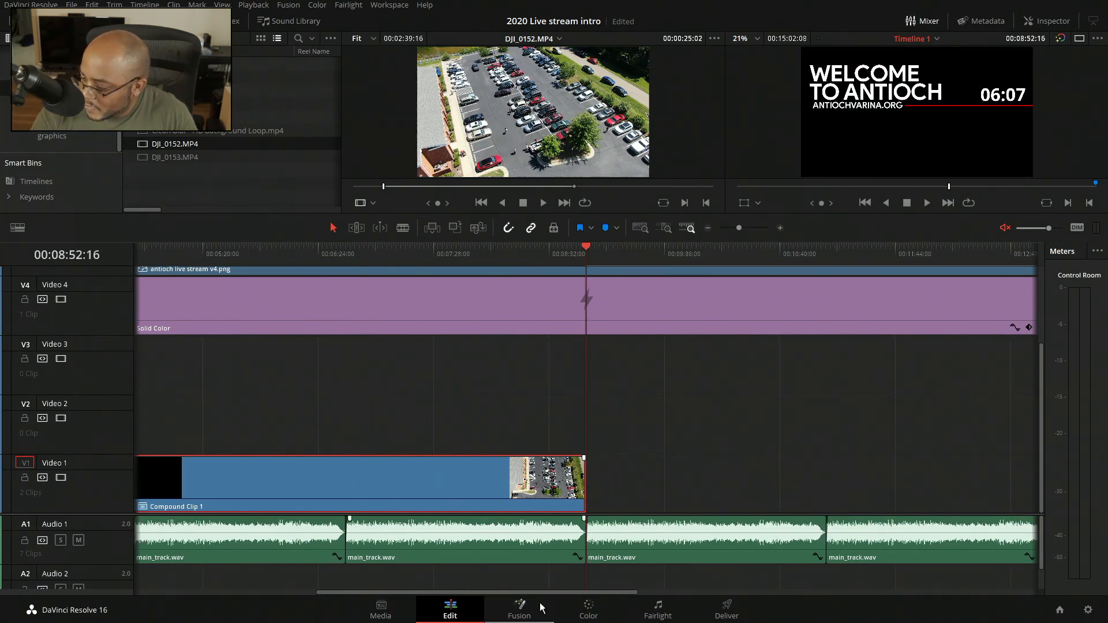
{"action": "left_click_drag", "start_coordinate": [530, 591], "coordinate": [367, 593]}
{"action": "left_click_drag", "start_coordinate": [610, 479], "coordinate": [609, 415]}
- Add a marker at 00:00:04:05 of the Video 2 copy and move the copy to start at about 00:04:22
{"action": "left_click", "coordinate": [536, 252]}
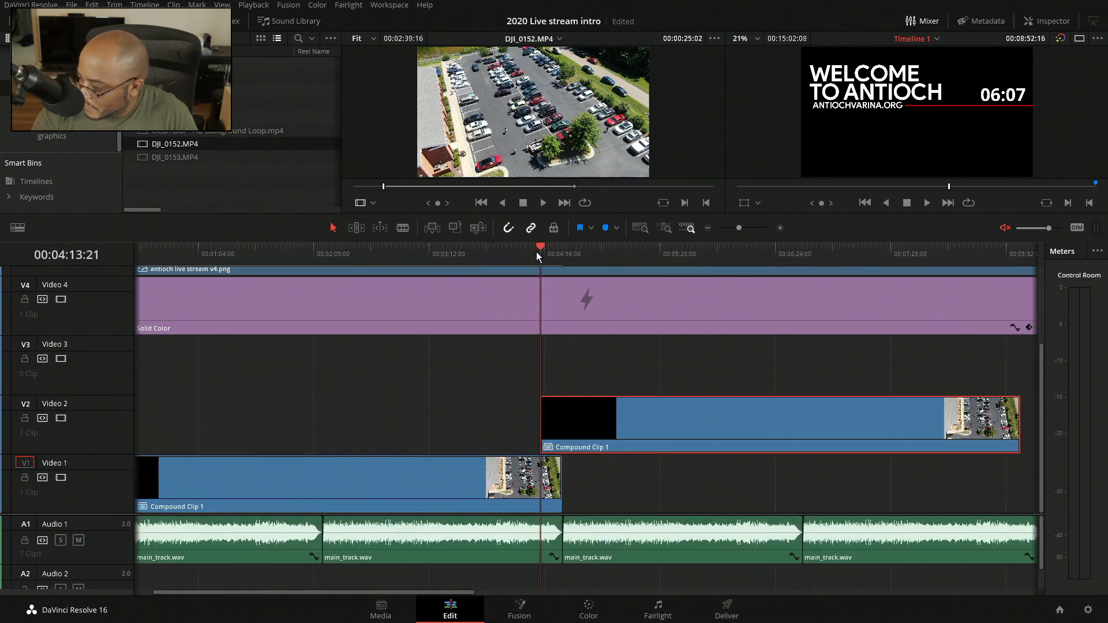
{"action": "key", "text": "space"}
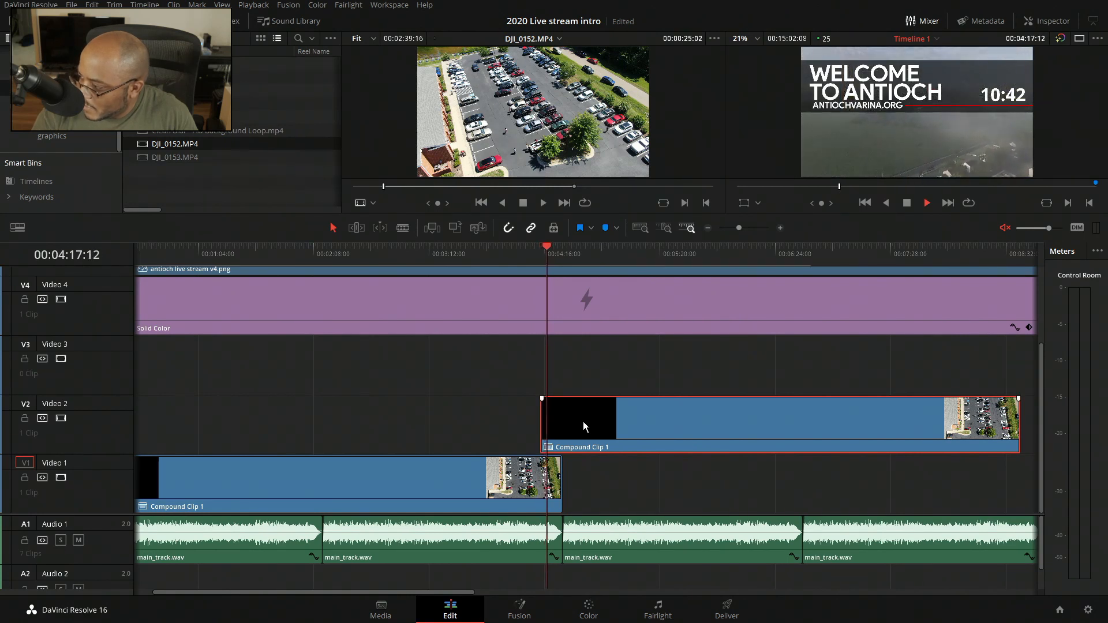
{"action": "key", "text": "m"}
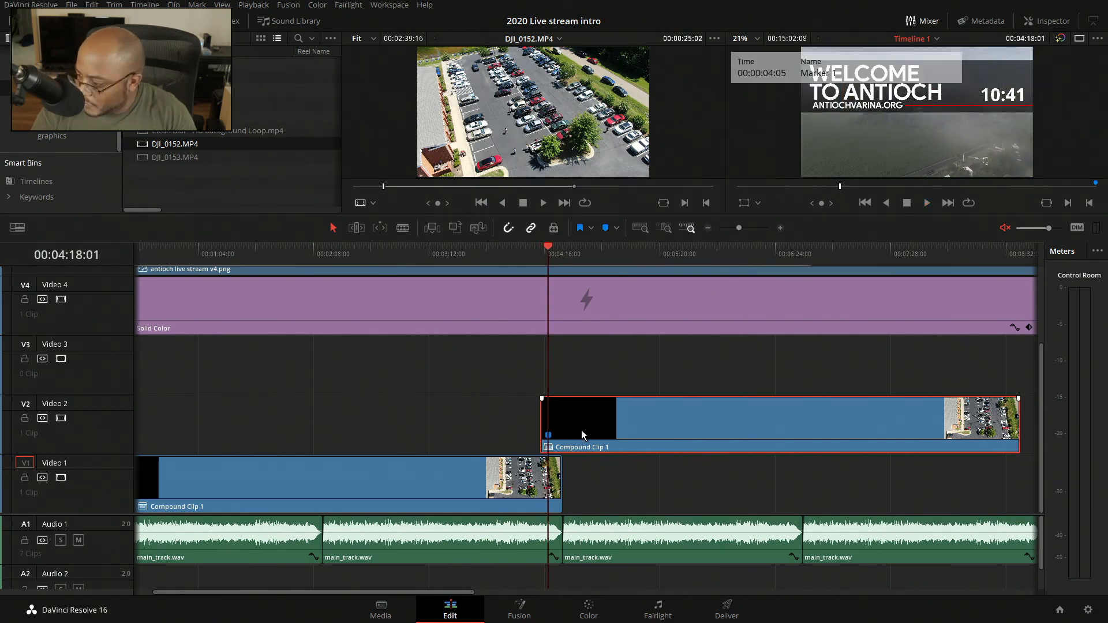
{"action": "left_click_drag", "start_coordinate": [589, 430], "coordinate": [598, 428]}
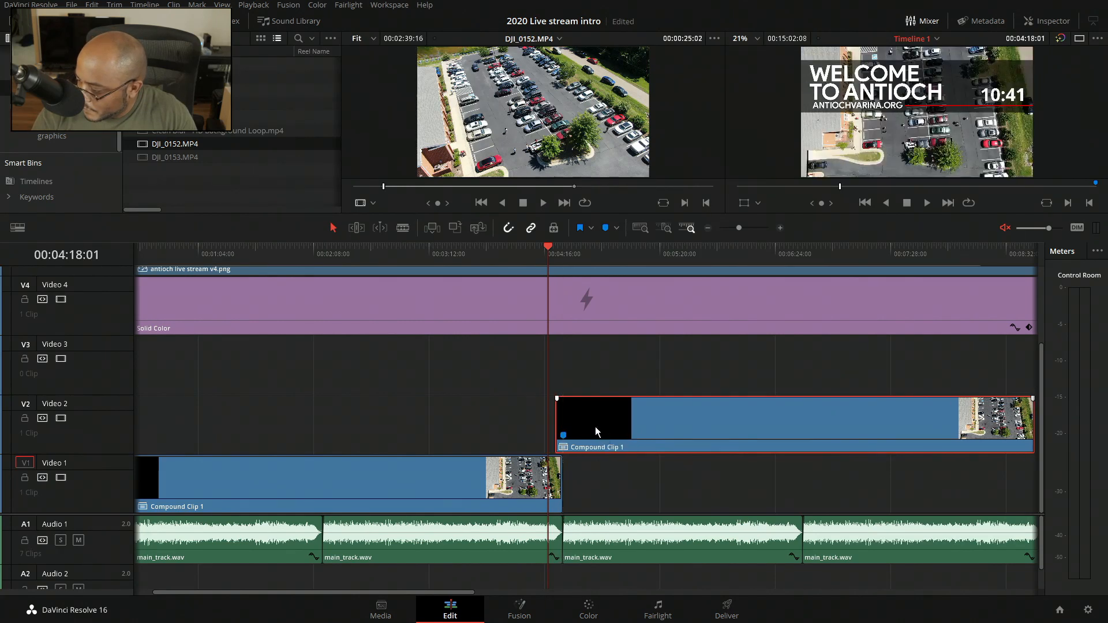
- Play the shortened overlap between the two compound clips and save the project
{"action": "key", "text": "space"}
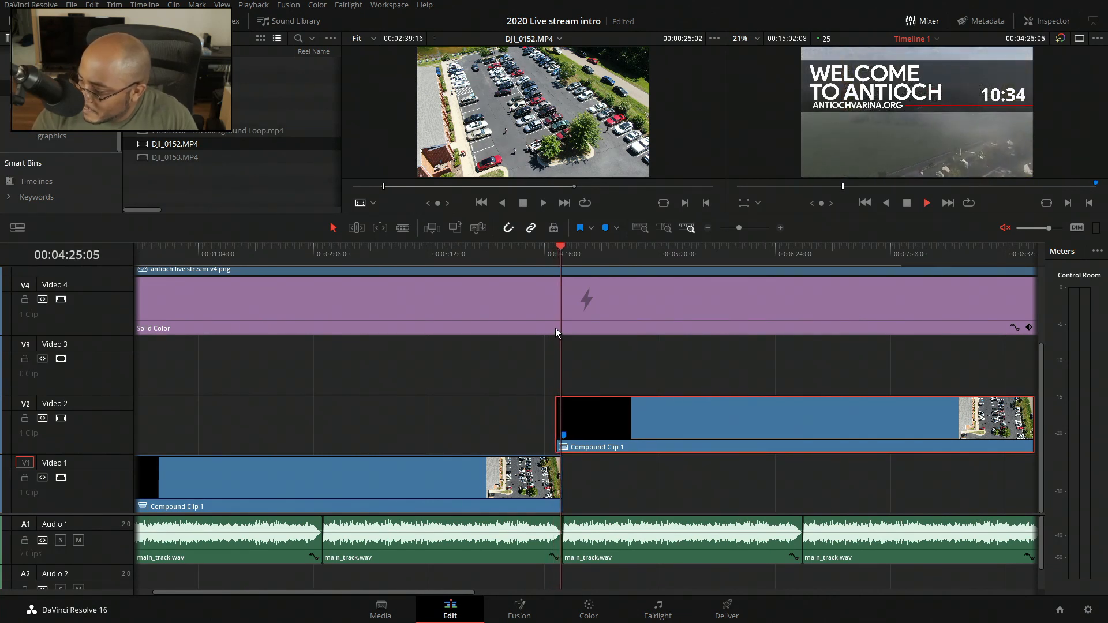
{"action": "key", "text": "ctrl+s"}
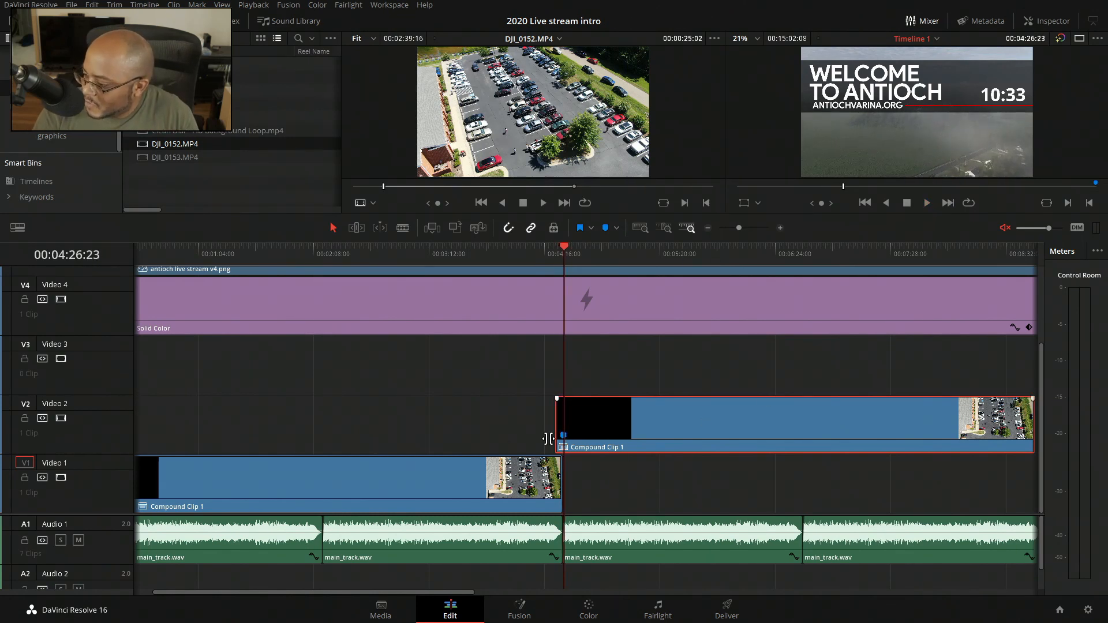
{"action": "left_click", "coordinate": [483, 414]}
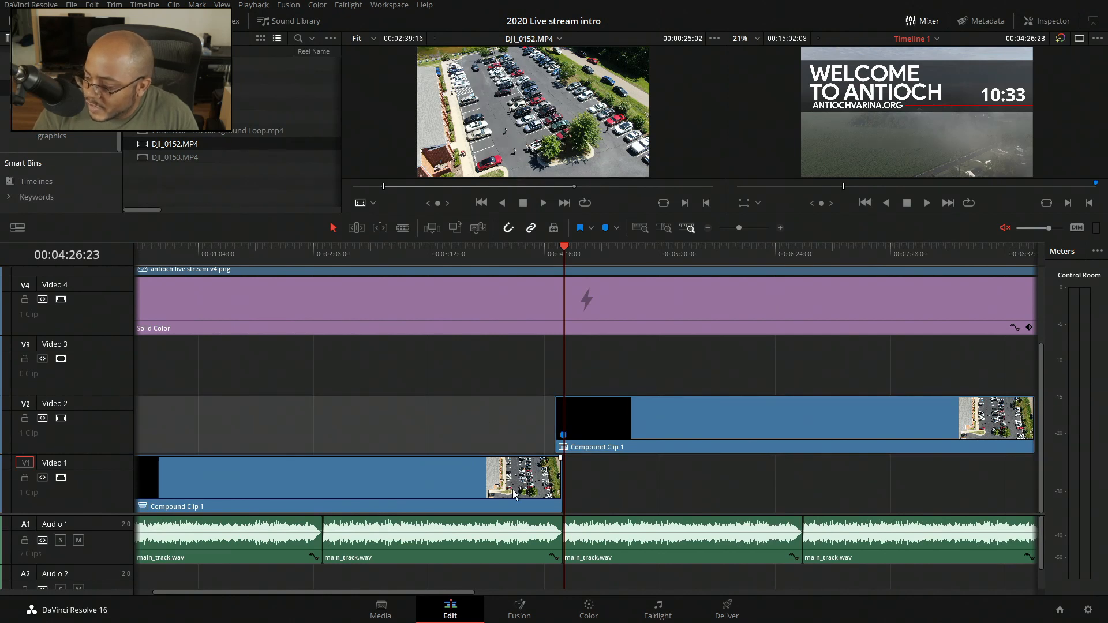
- Set the clip color of the Video 1 compound clip to Orange and the Video 2 copy to Apricot
{"action": "right_click", "coordinate": [484, 486]}
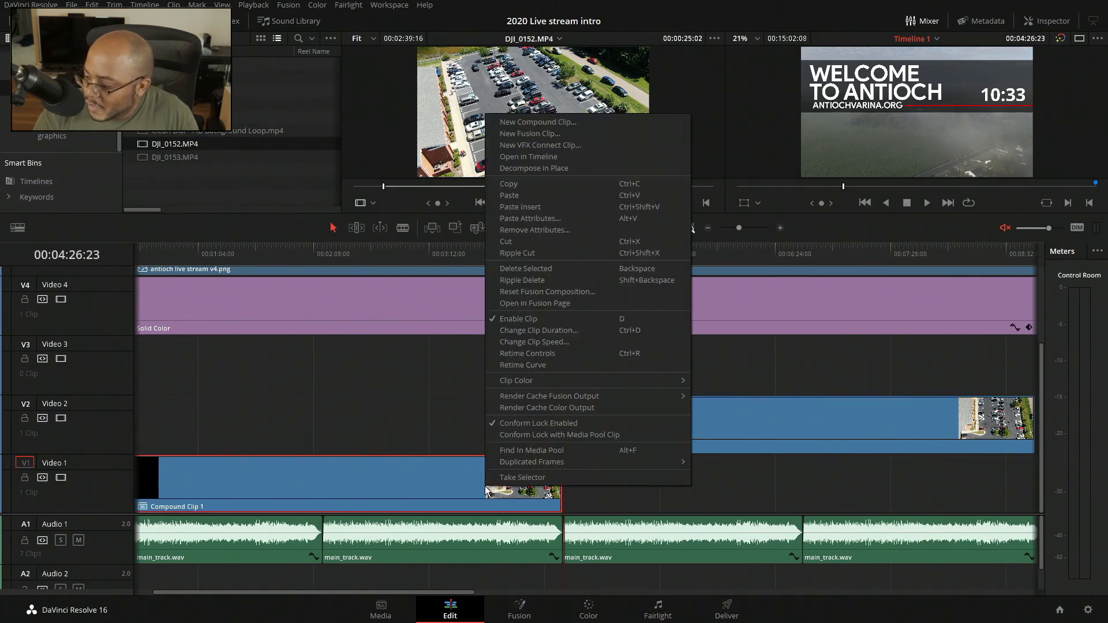
{"action": "mouse_move", "coordinate": [546, 383]}
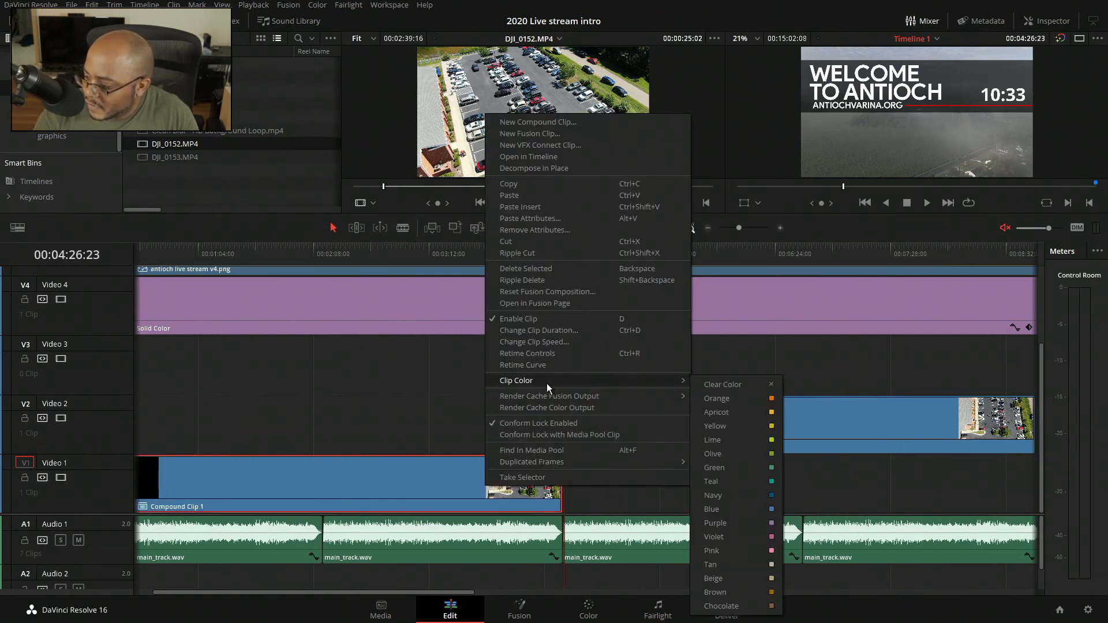
{"action": "left_click", "coordinate": [714, 397]}
{"action": "right_click", "coordinate": [700, 428]}
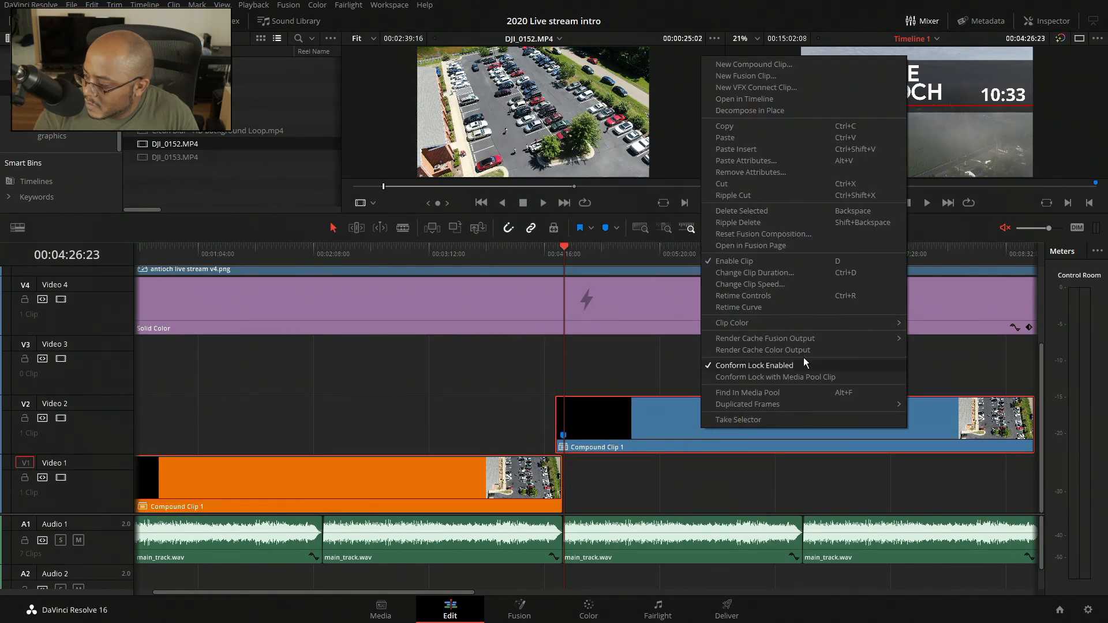
{"action": "mouse_move", "coordinate": [769, 323]}
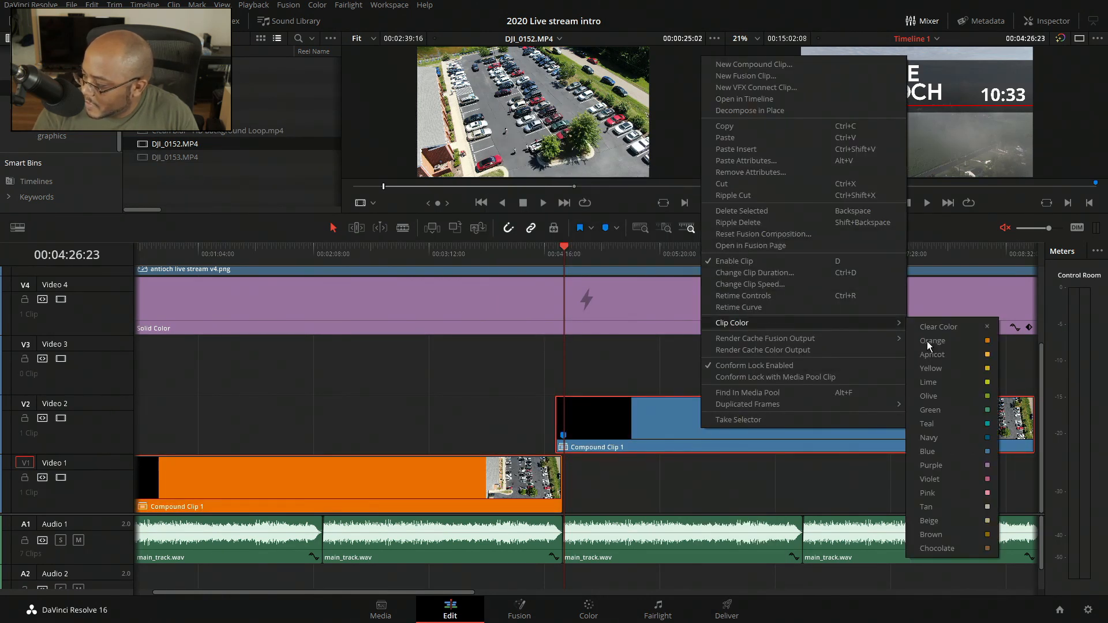
{"action": "left_click", "coordinate": [931, 355]}
{"action": "left_click", "coordinate": [466, 415]}
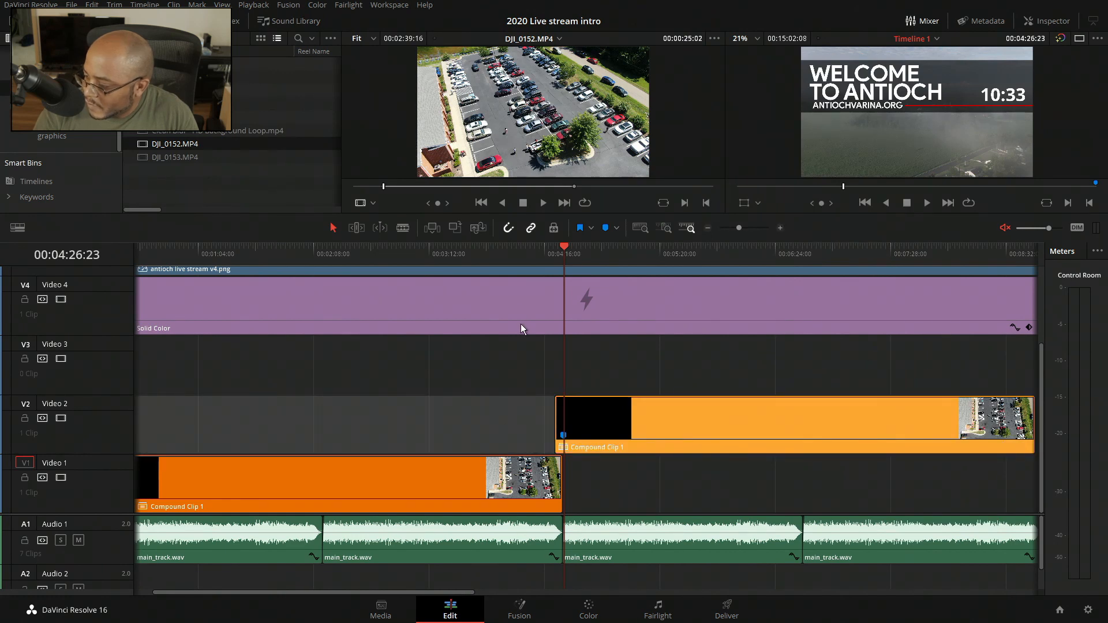
- On the Color page, blur the orange Video 1 compound clip with a radius of 0.76
{"action": "left_click", "coordinate": [500, 253]}
{"action": "left_click", "coordinate": [588, 610]}
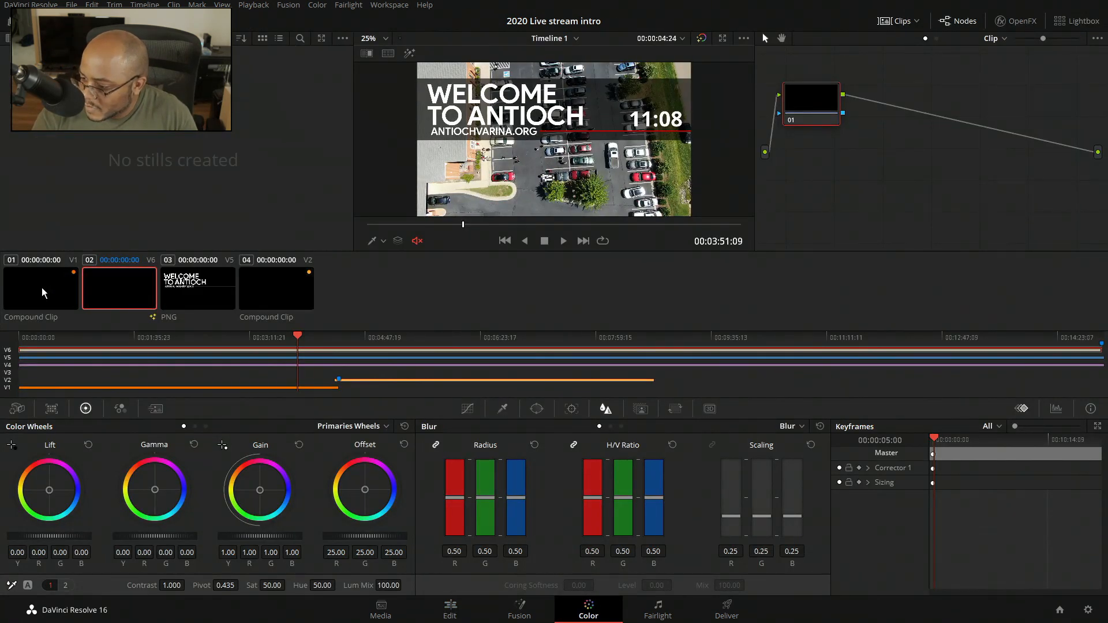
{"action": "left_click", "coordinate": [52, 293]}
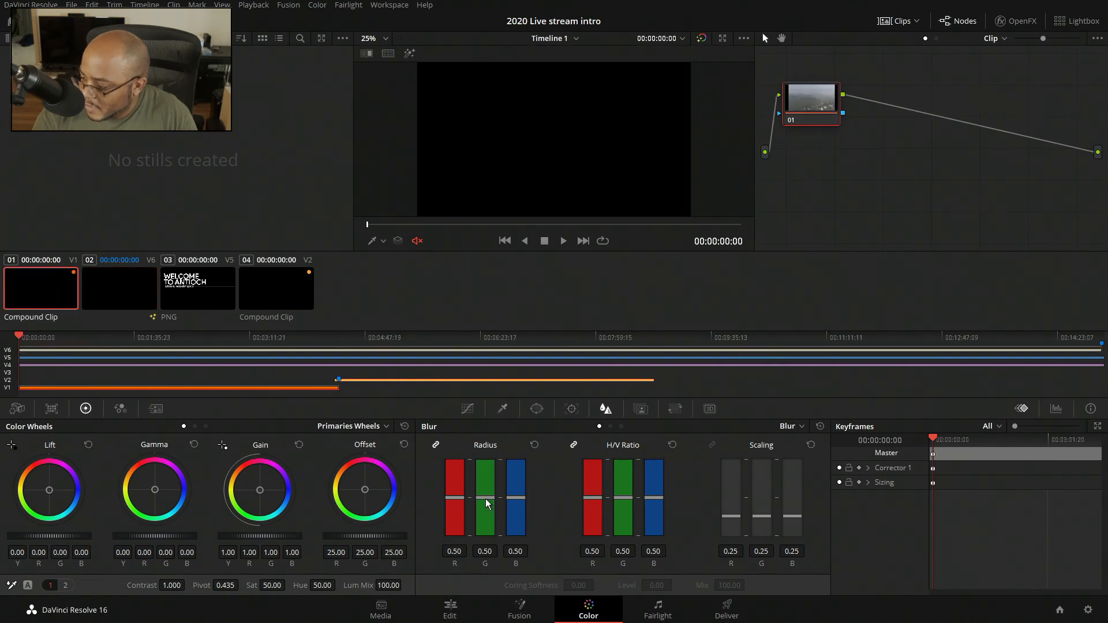
{"action": "left_click_drag", "start_coordinate": [487, 502], "coordinate": [484, 491]}
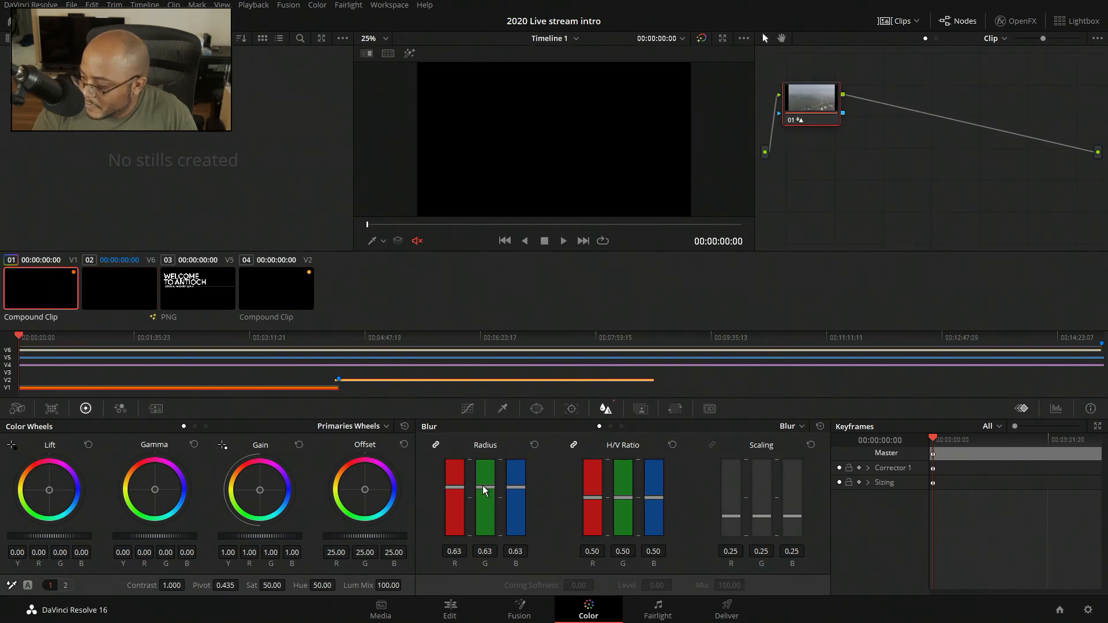
{"action": "left_click", "coordinate": [147, 339]}
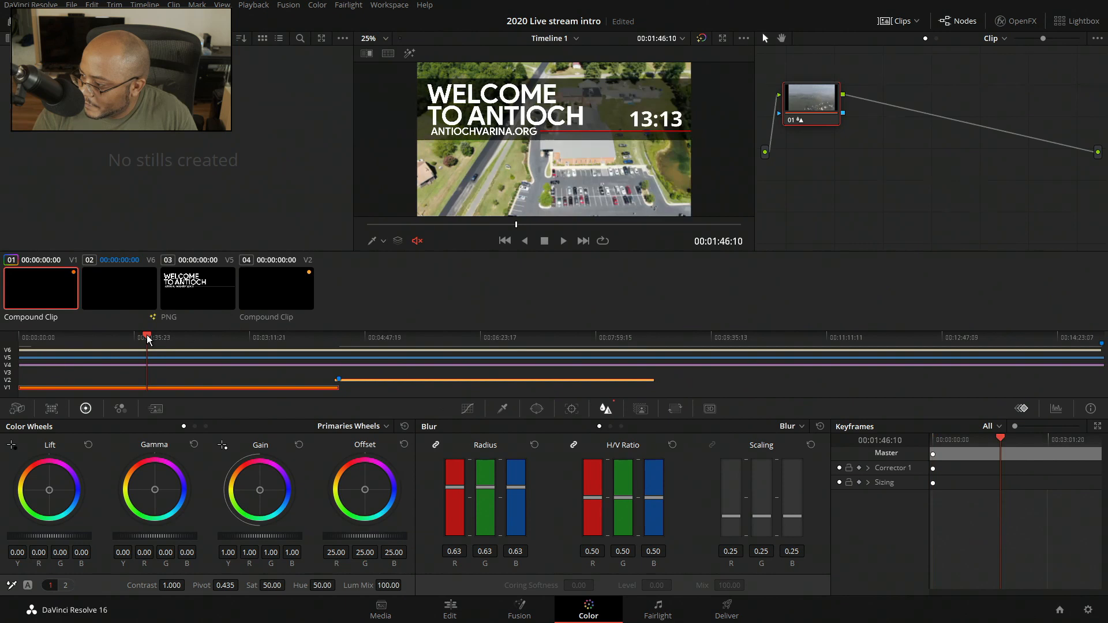
{"action": "left_click_drag", "start_coordinate": [487, 494], "coordinate": [488, 476]}
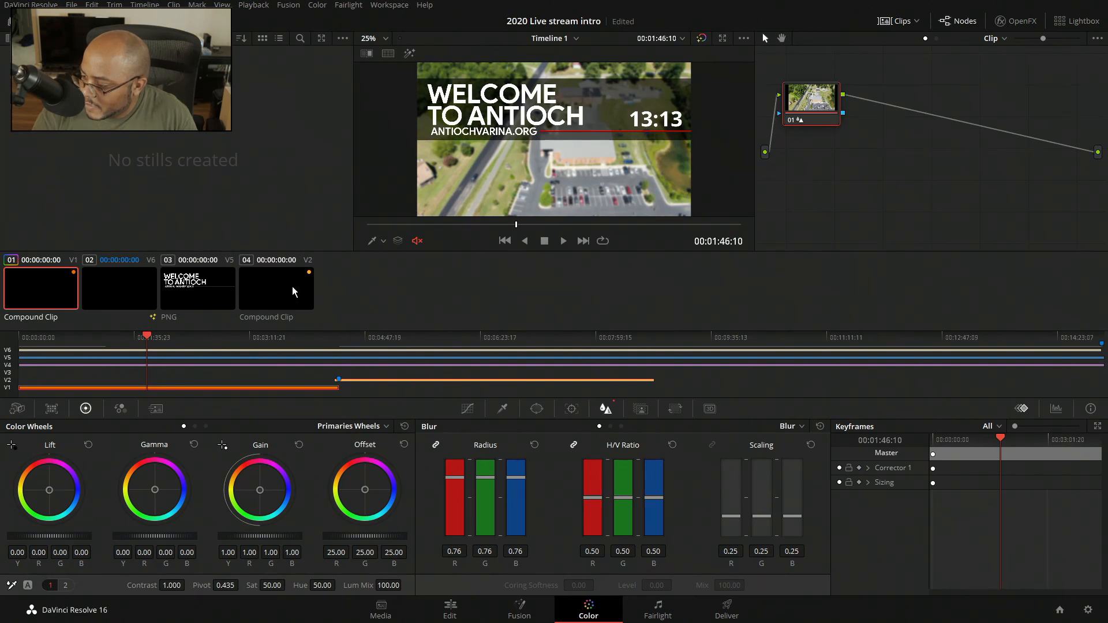
- Copy the blur grade from the Video 1 compound clip to the Video 2 compound clip and check the blurred footage
{"action": "left_click", "coordinate": [284, 299]}
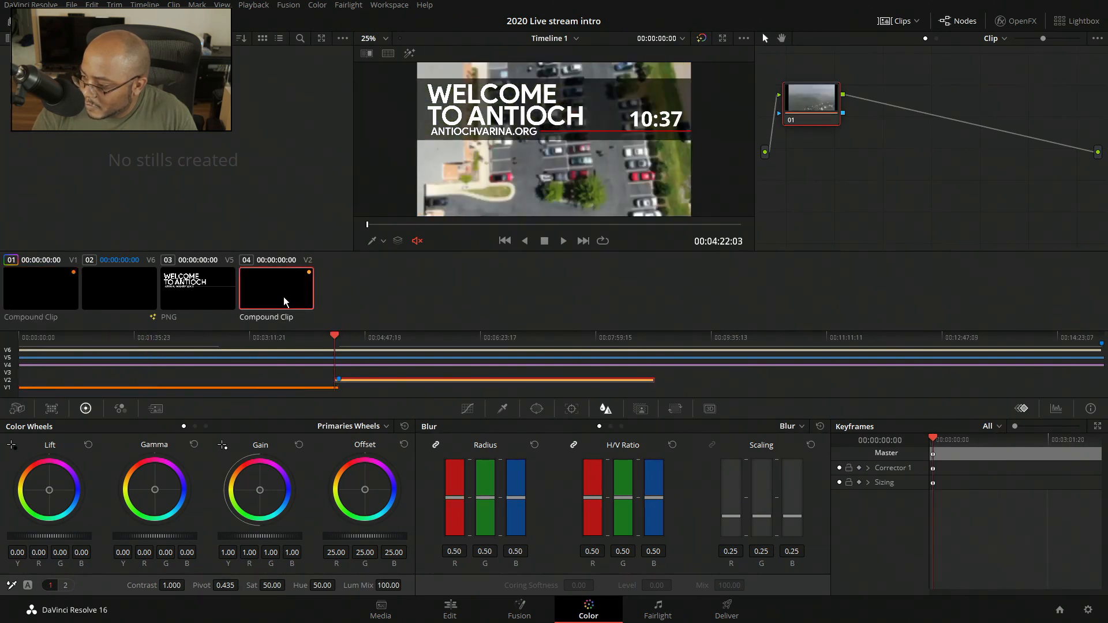
{"action": "middle_click", "coordinate": [30, 287]}
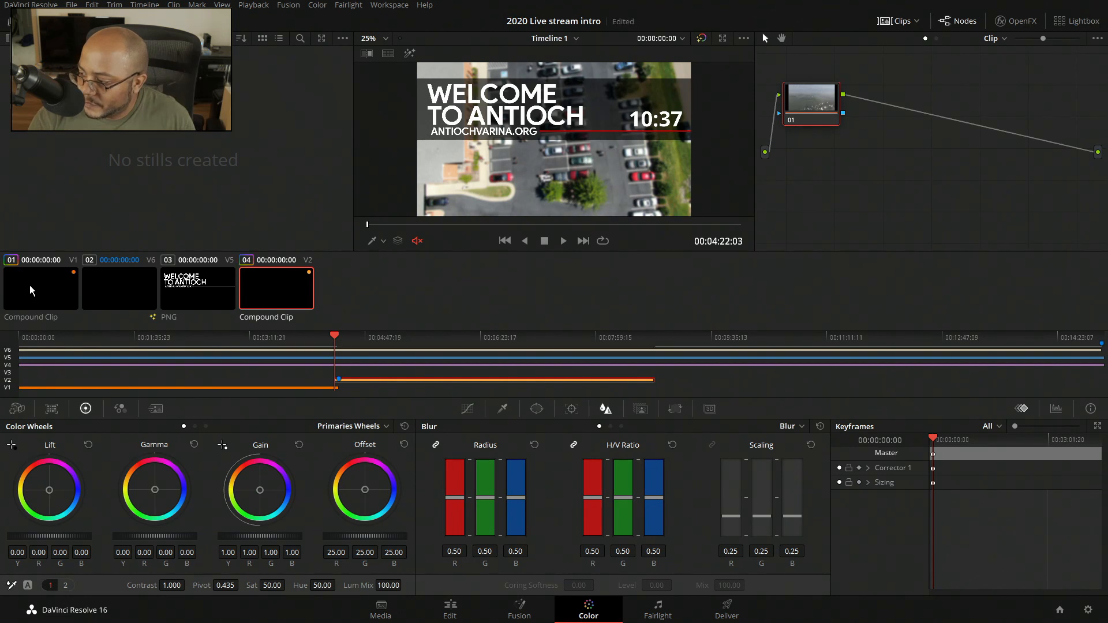
{"action": "left_click", "coordinate": [405, 344]}
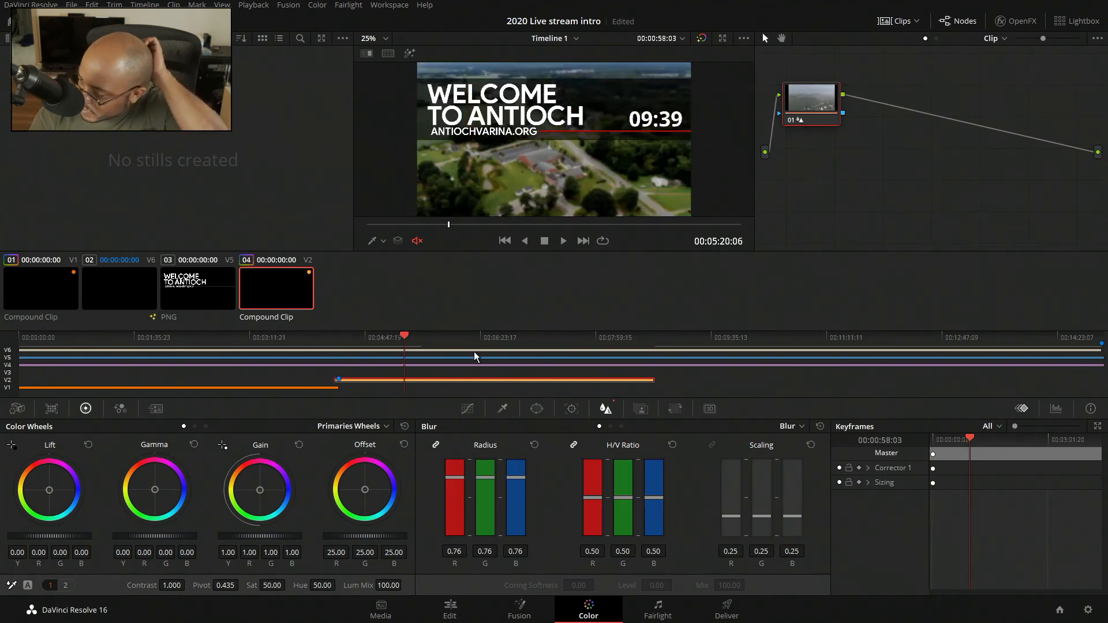
- Return to the edit timeline and combine the orange and apricot clips into Compound Clip 2
{"action": "left_click", "coordinate": [453, 616]}
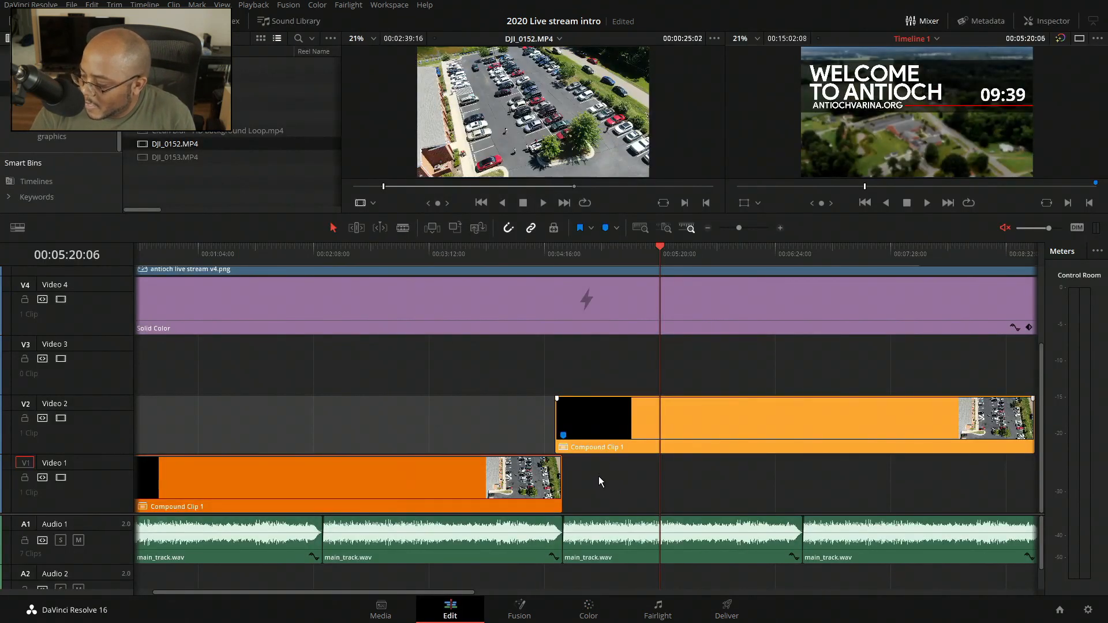
{"action": "left_click_drag", "start_coordinate": [595, 362], "coordinate": [548, 496]}
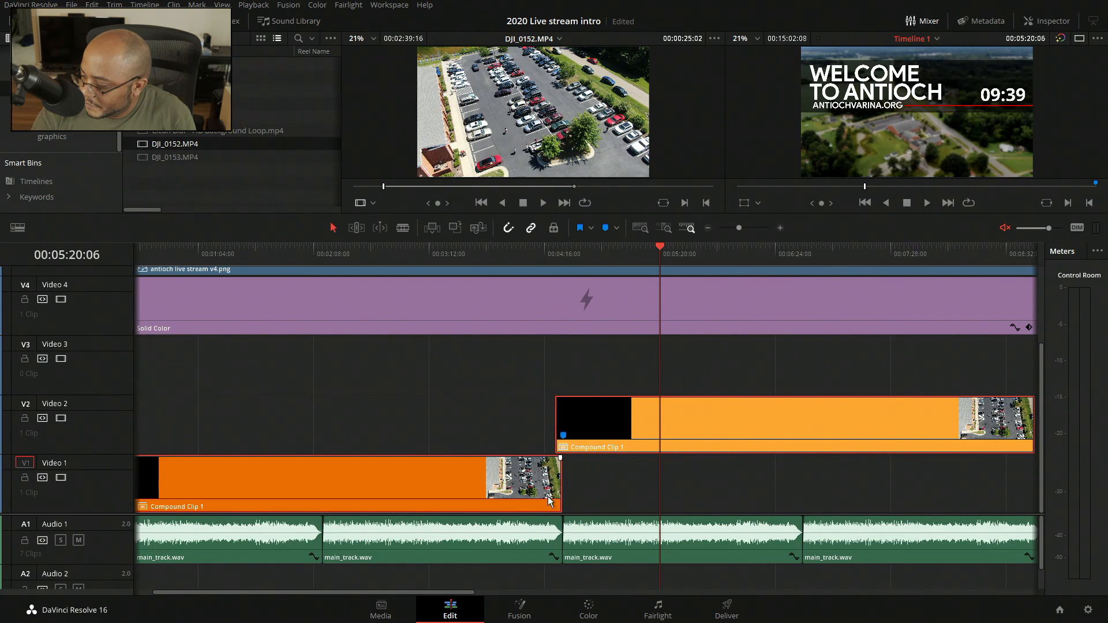
{"action": "right_click", "coordinate": [592, 431]}
{"action": "left_click", "coordinate": [642, 87]}
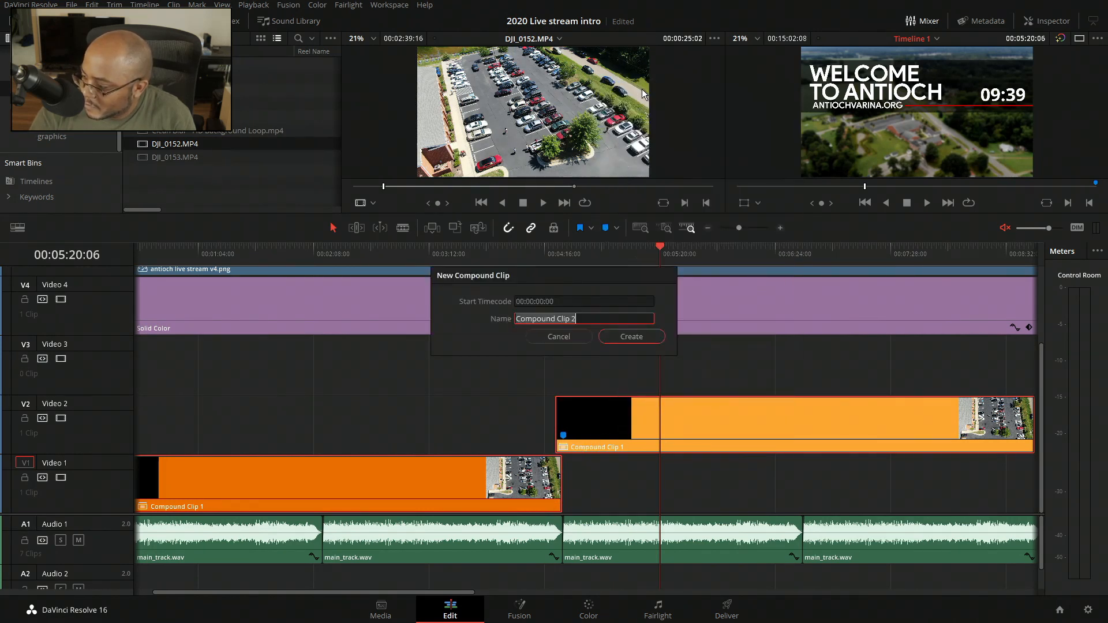
{"action": "left_click", "coordinate": [631, 337]}
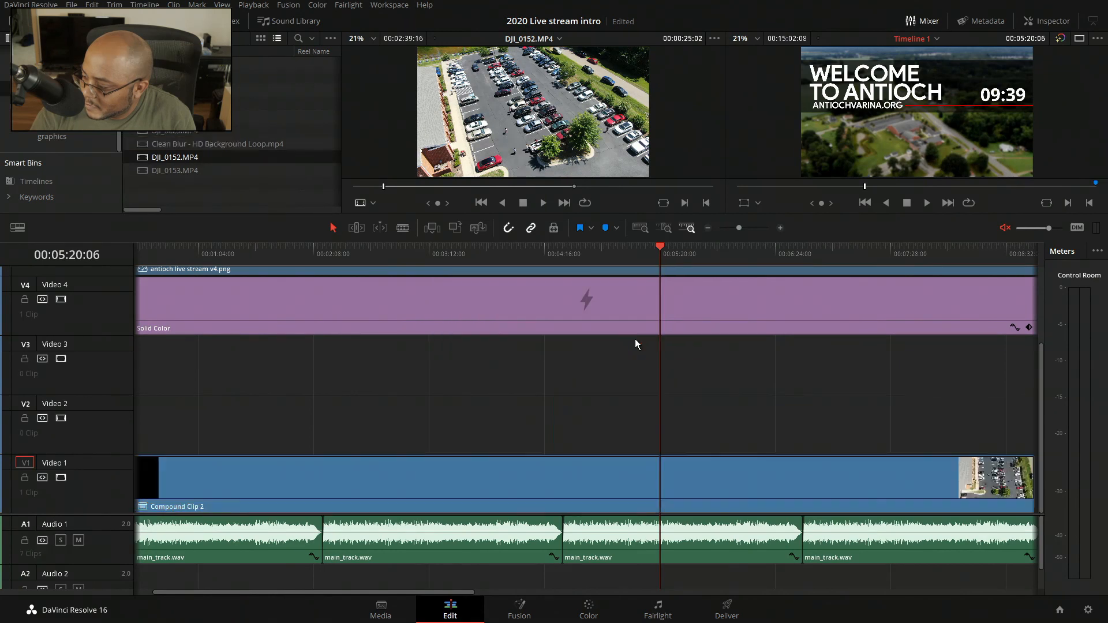
- Move the playhead to the end of Compound Clip 2 and undo combining the two clips
{"action": "left_click", "coordinate": [708, 228]}
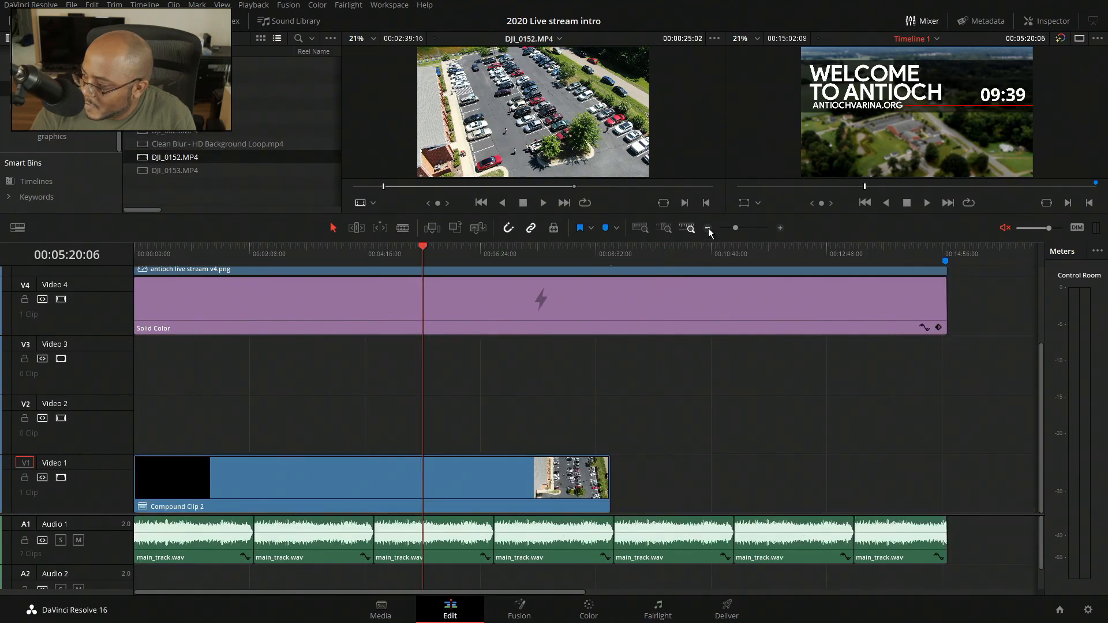
{"action": "left_click", "coordinate": [345, 470]}
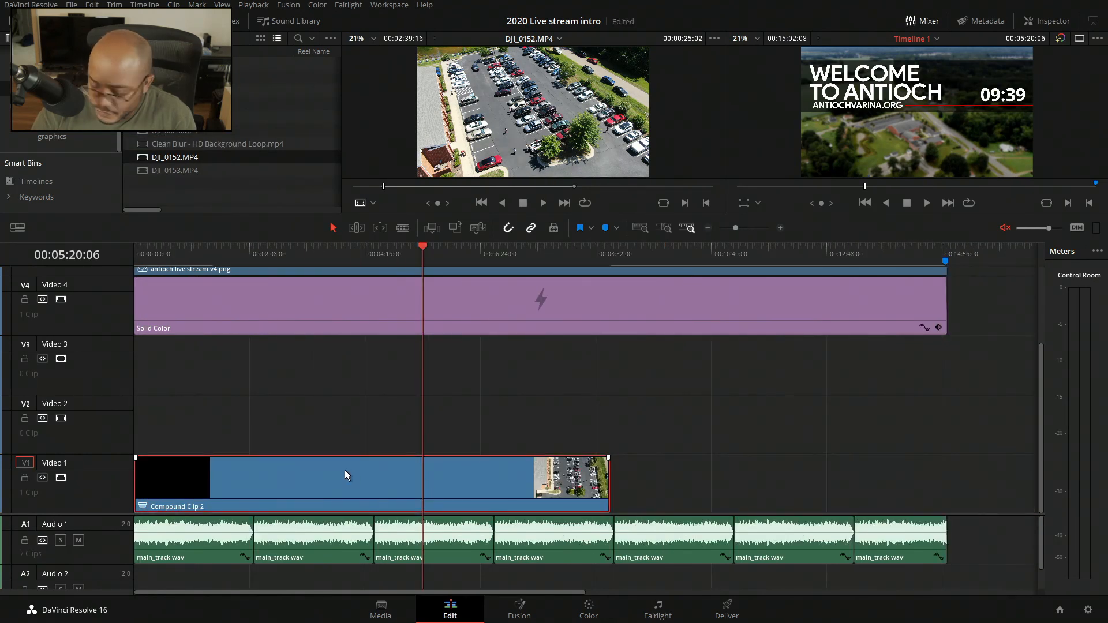
{"action": "left_click", "coordinate": [610, 254]}
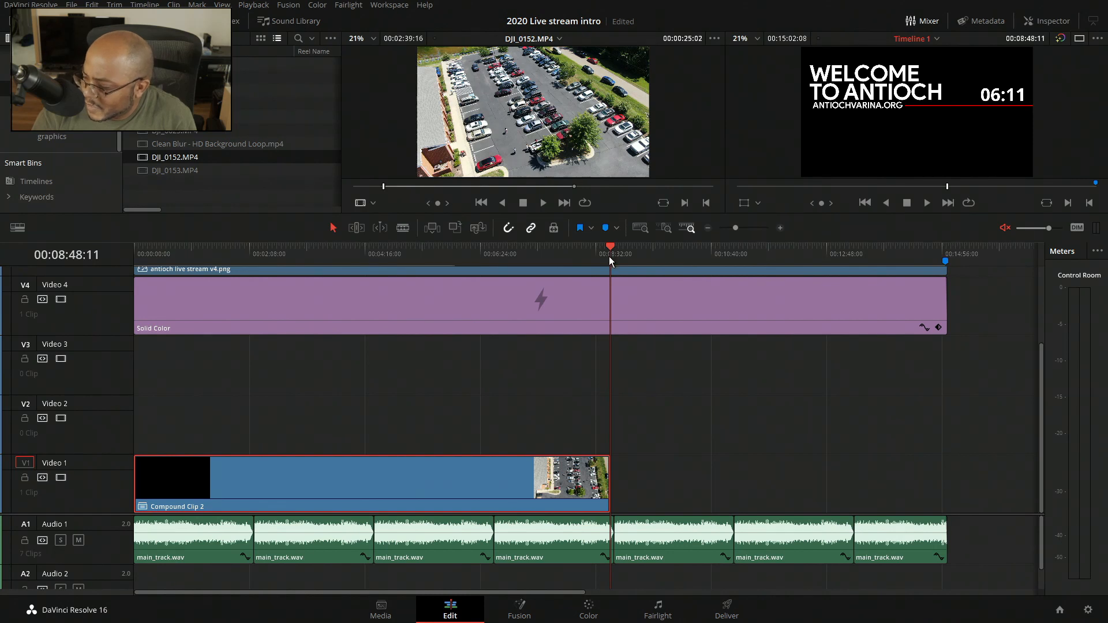
{"action": "key", "text": "ctrl+z"}
- Duplicate the apricot compound clip and place the copy on Video 3, slightly overlapping the end of the Video 2 clip
{"action": "left_click", "coordinate": [479, 429]}
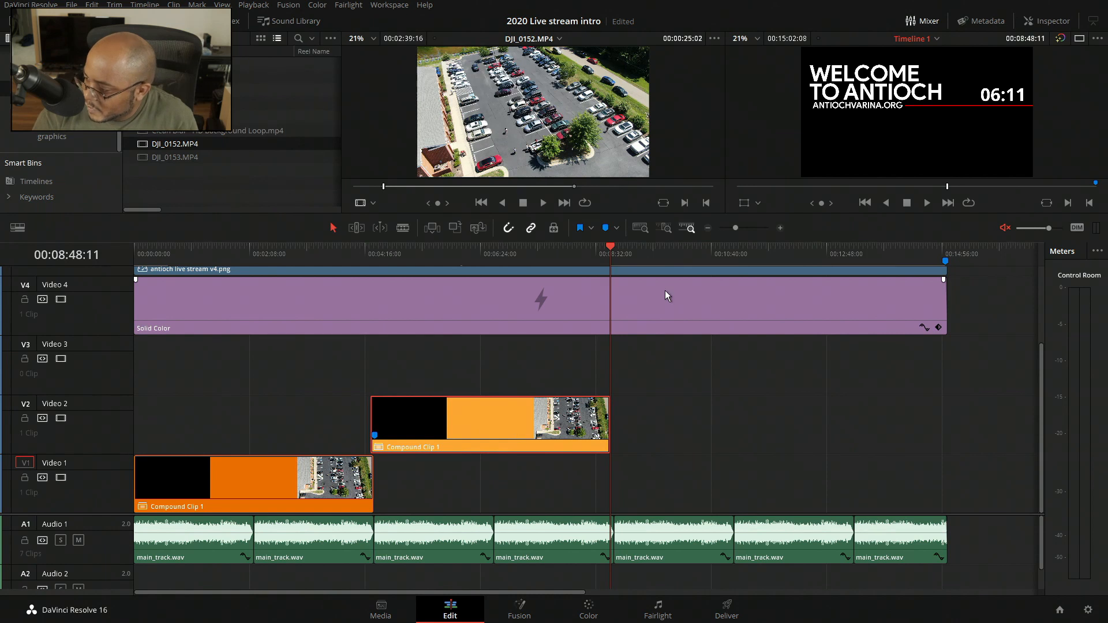
{"action": "key", "text": "ctrl+v"}
{"action": "left_click_drag", "start_coordinate": [664, 431], "coordinate": [659, 469]}
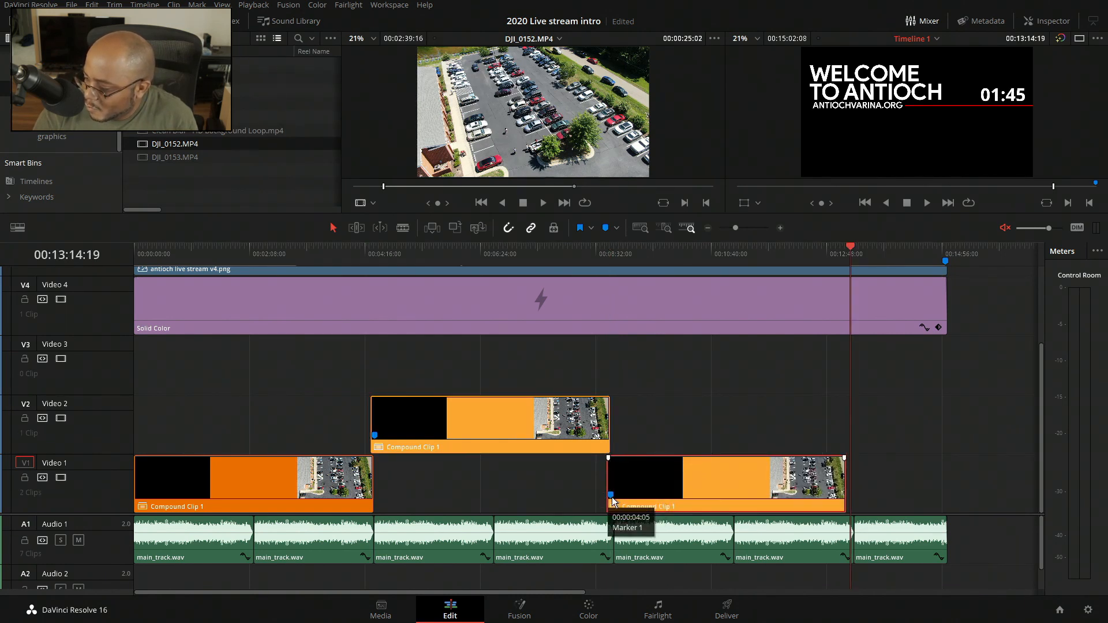
{"action": "left_click_drag", "start_coordinate": [632, 473], "coordinate": [629, 386]}
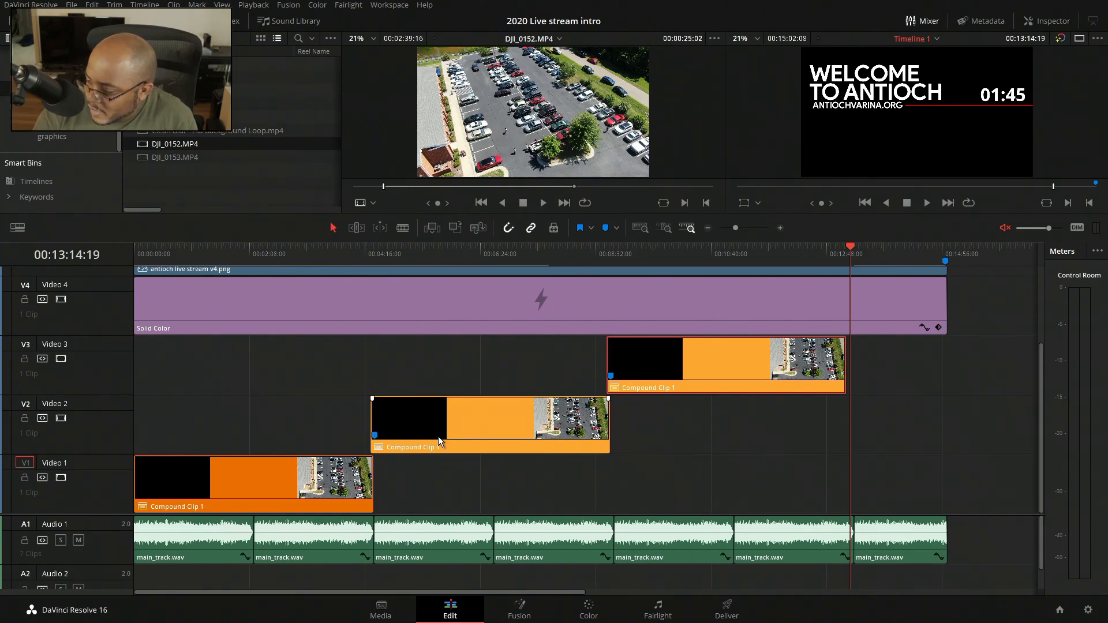
- Paste another copy of the compound clip onto Video 2 near the end of the Video 3 clip and add a new video track
{"action": "key", "text": "ctrl+v"}
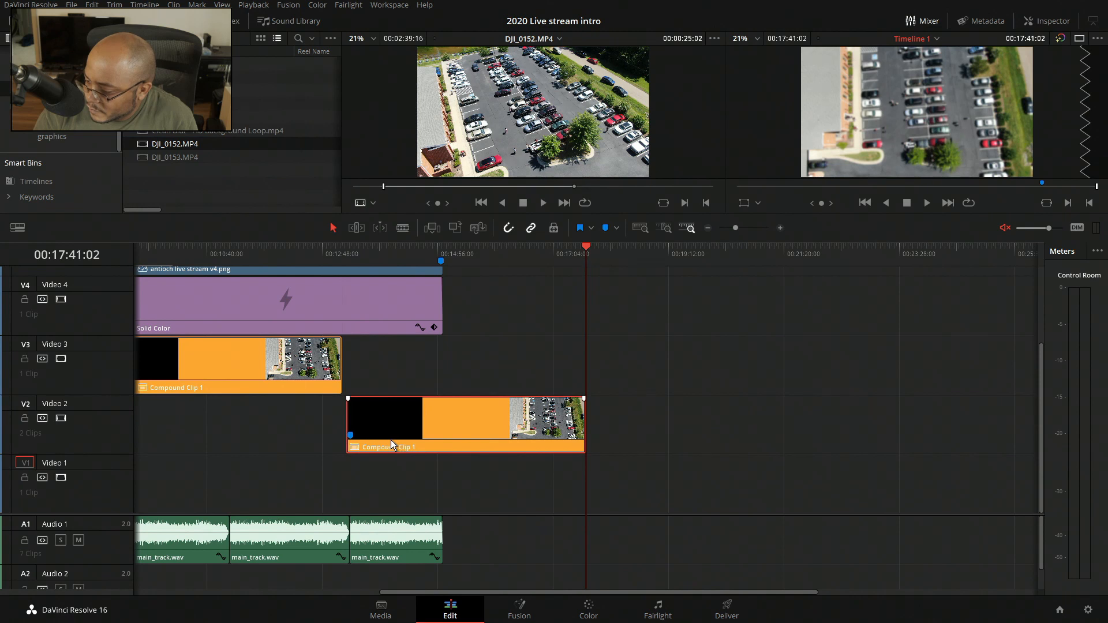
{"action": "left_click_drag", "start_coordinate": [391, 440], "coordinate": [384, 440]}
{"action": "right_click", "coordinate": [74, 369]}
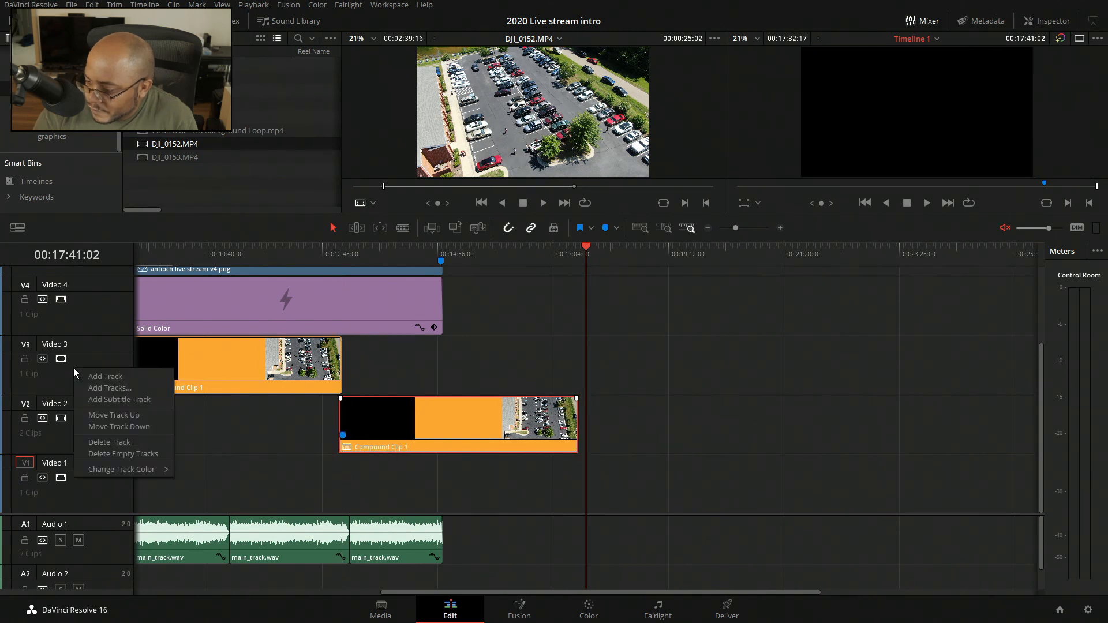
{"action": "left_click", "coordinate": [120, 376]}
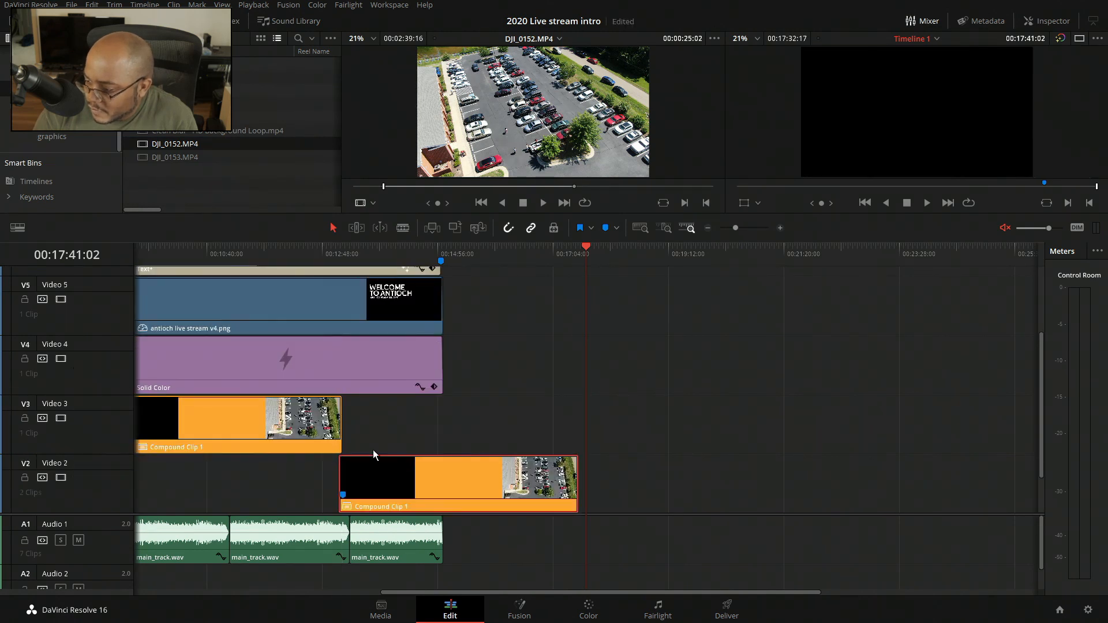
- Move the empty Video 7 track down below the Text+, antioch live stream v4.png and Solid Color tracks
{"action": "scroll", "coordinate": [373, 449], "scroll_direction": "up", "scroll_amount": 1}
{"action": "key", "text": "Up"}
{"action": "scroll", "coordinate": [251, 419], "scroll_direction": "up", "scroll_amount": 2}
{"action": "scroll", "coordinate": [254, 424], "scroll_direction": "up", "scroll_amount": 1}
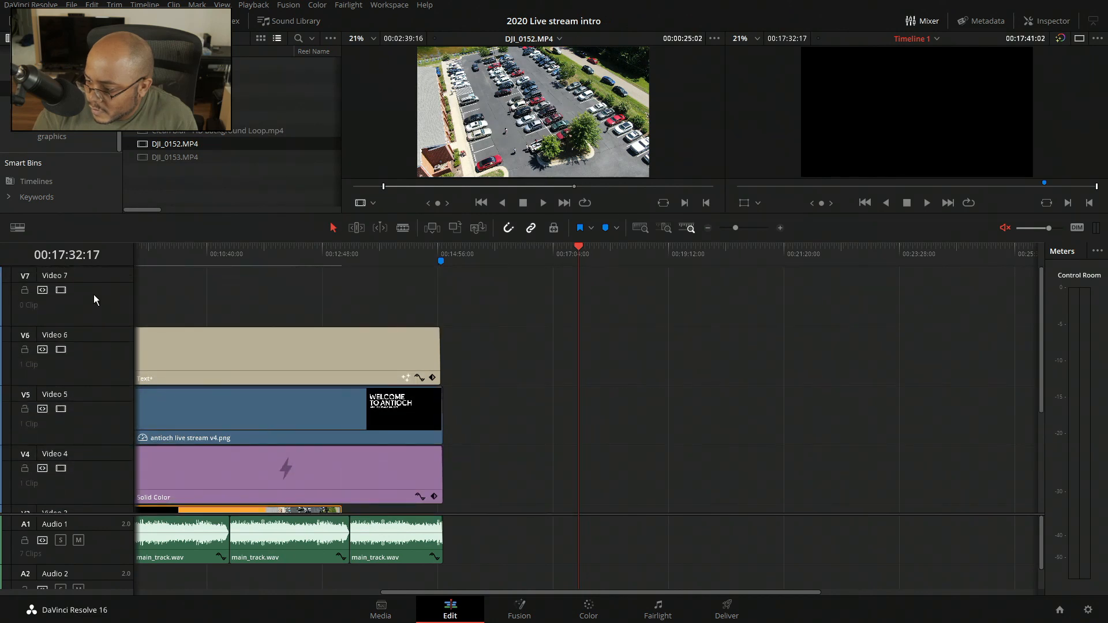
{"action": "right_click", "coordinate": [94, 297]}
{"action": "left_click", "coordinate": [139, 354]}
{"action": "right_click", "coordinate": [108, 356]}
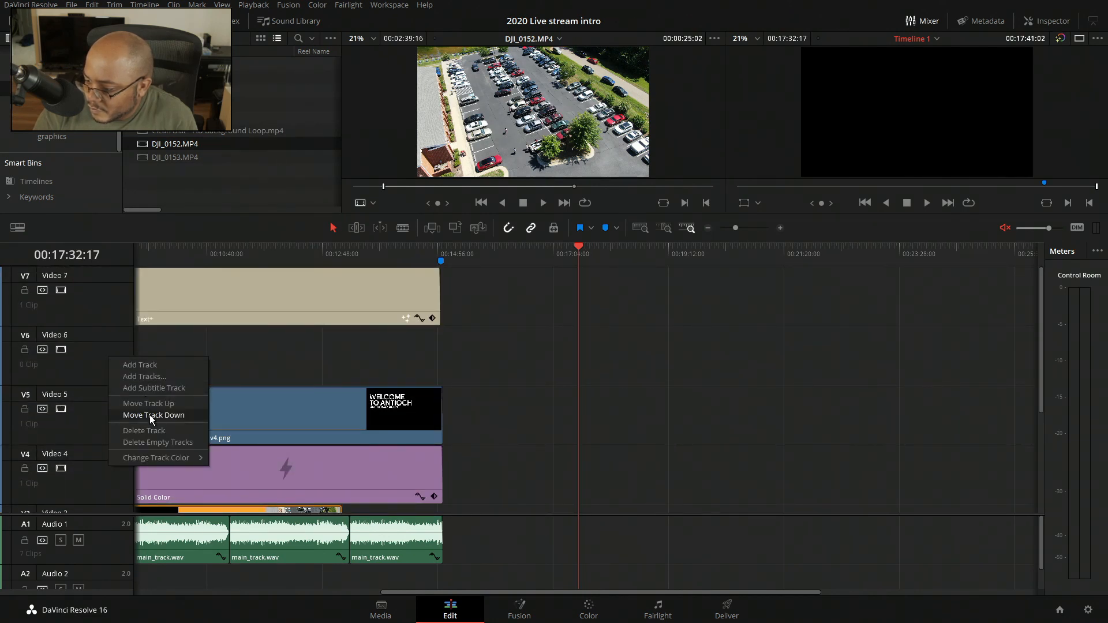
{"action": "left_click", "coordinate": [147, 404]}
{"action": "right_click", "coordinate": [98, 415]}
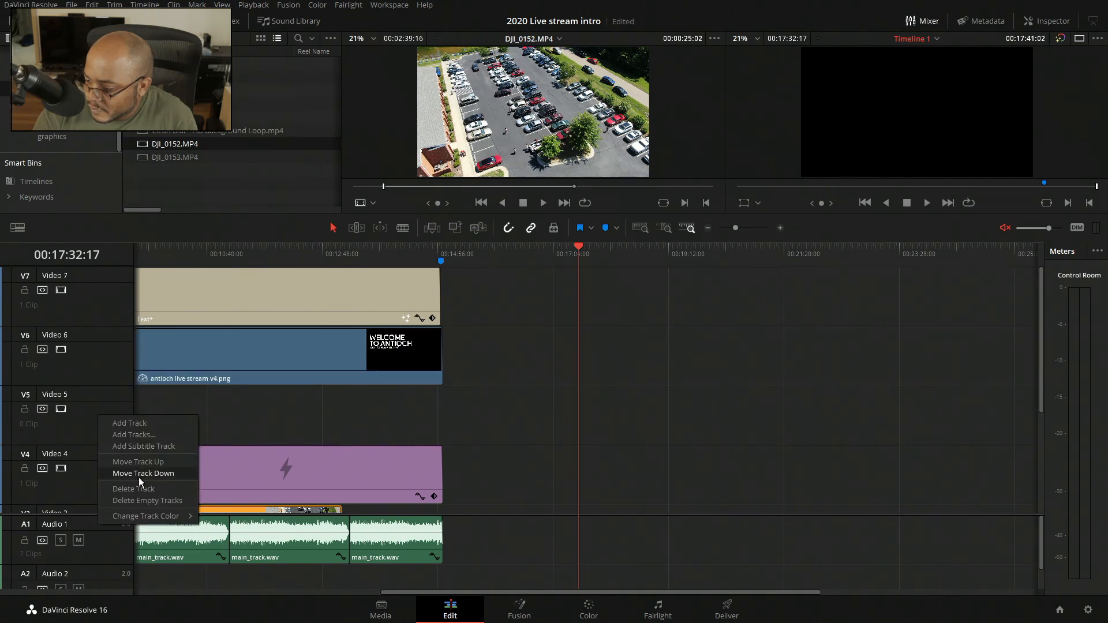
{"action": "left_click", "coordinate": [138, 473]}
- Move the pasted compound clip to Video 4 so its start slightly overlaps the end of the Video 3 clip
{"action": "scroll", "coordinate": [142, 469], "scroll_direction": "down", "scroll_amount": 3}
{"action": "left_click_drag", "start_coordinate": [428, 489], "coordinate": [417, 376]}
{"action": "left_click", "coordinate": [350, 254]}
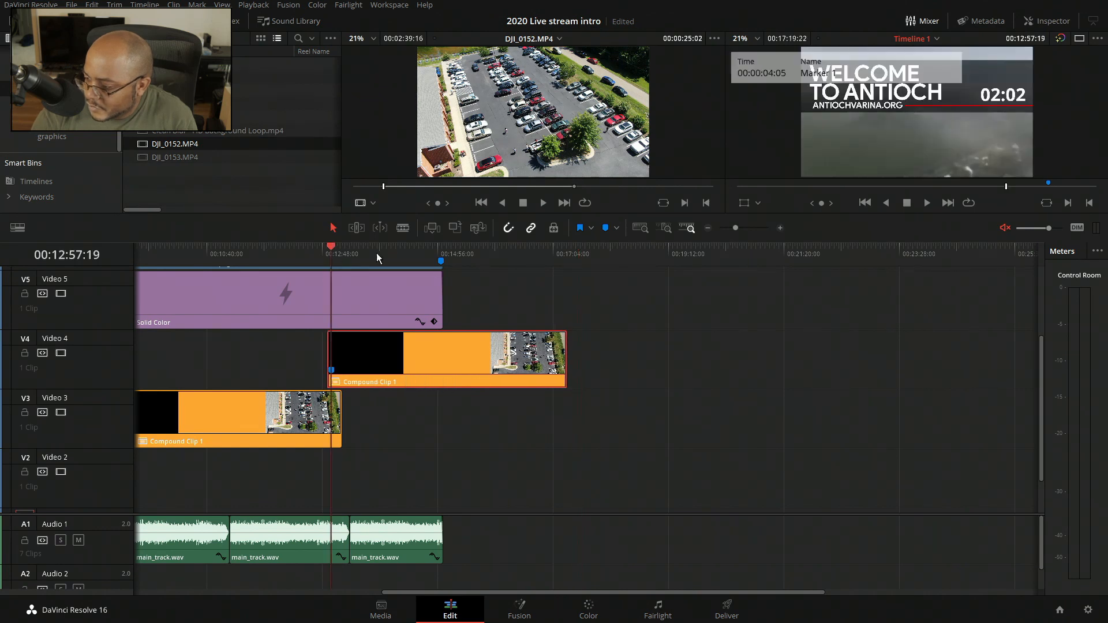
{"action": "left_click", "coordinate": [780, 227]}
{"action": "left_click", "coordinate": [780, 227]}
{"action": "left_click_drag", "start_coordinate": [666, 364], "coordinate": [711, 363]}
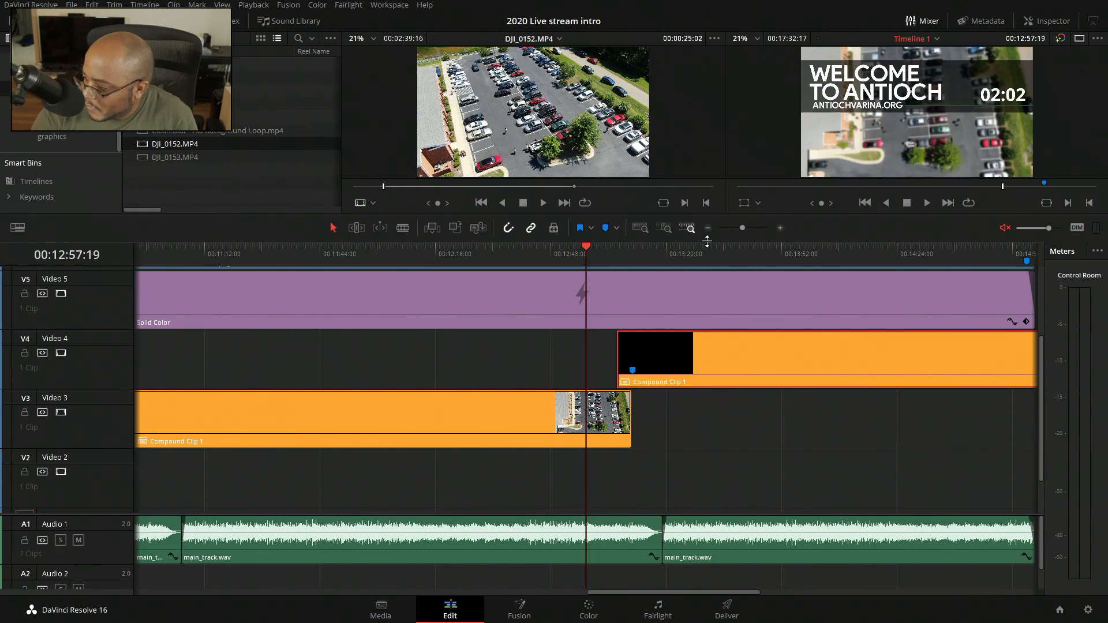
- Trim the end of the Video 4 compound clip to match the end of the Solid Color clip
{"action": "left_click", "coordinate": [708, 228]}
{"action": "left_click", "coordinate": [707, 228]}
{"action": "left_click_drag", "start_coordinate": [831, 353], "coordinate": [702, 352]}
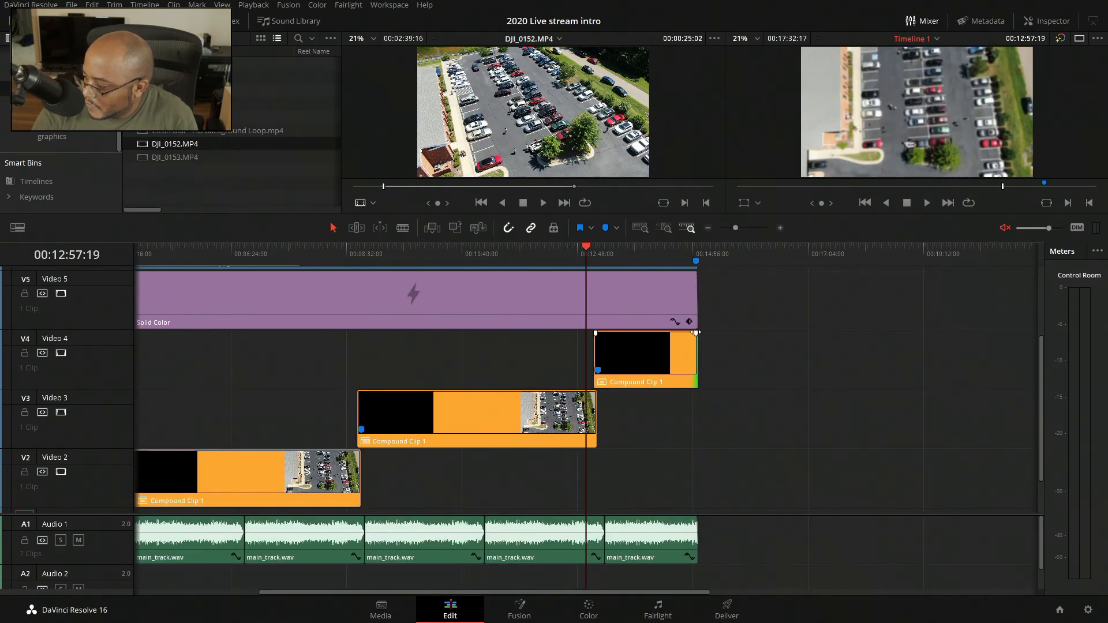
- Shorten the fade-out at the end of the Video 4 compound clip and play back the ending
{"action": "left_click", "coordinate": [698, 249]}
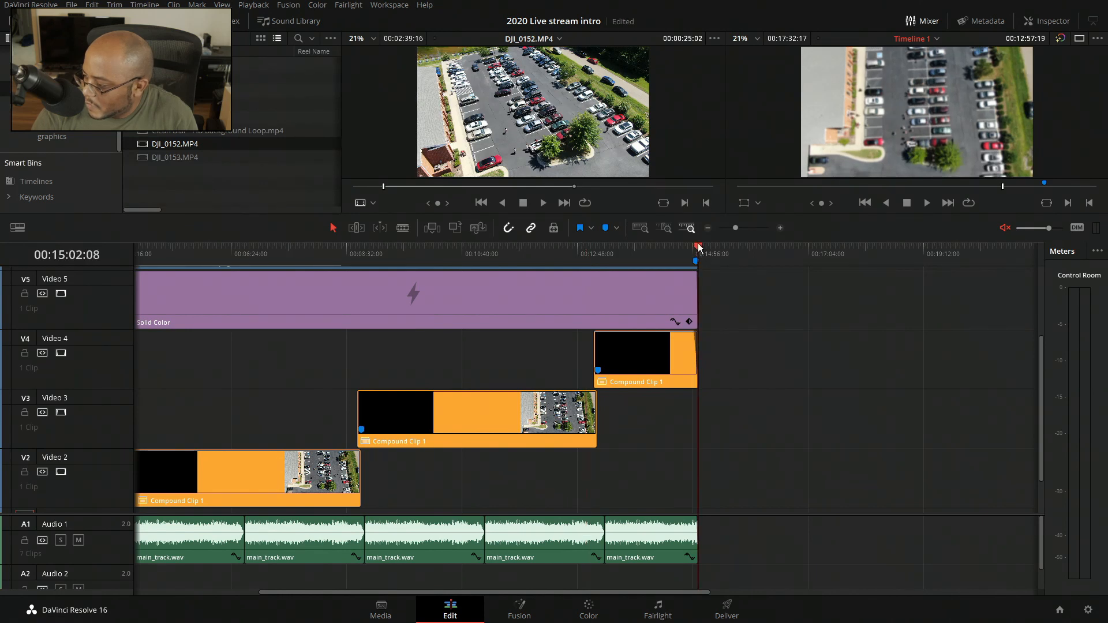
{"action": "left_click", "coordinate": [780, 227]}
{"action": "left_click", "coordinate": [780, 227]}
{"action": "left_click", "coordinate": [780, 228]}
{"action": "left_click", "coordinate": [780, 228]}
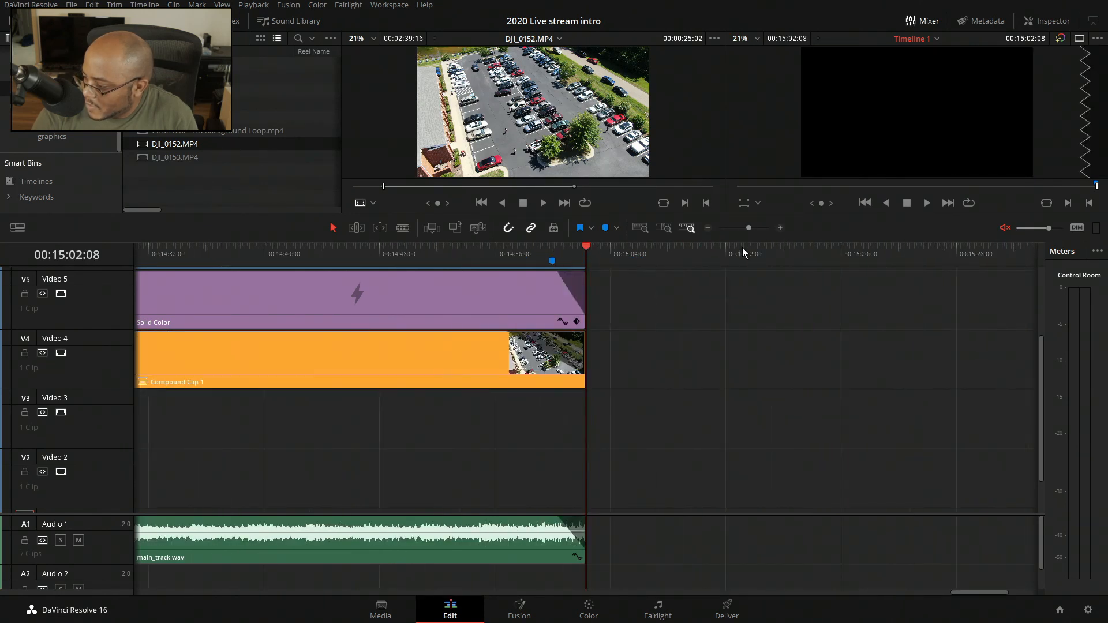
{"action": "left_click_drag", "start_coordinate": [503, 334], "coordinate": [538, 335]}
{"action": "left_click", "coordinate": [525, 250]}
{"action": "key", "text": "space"}
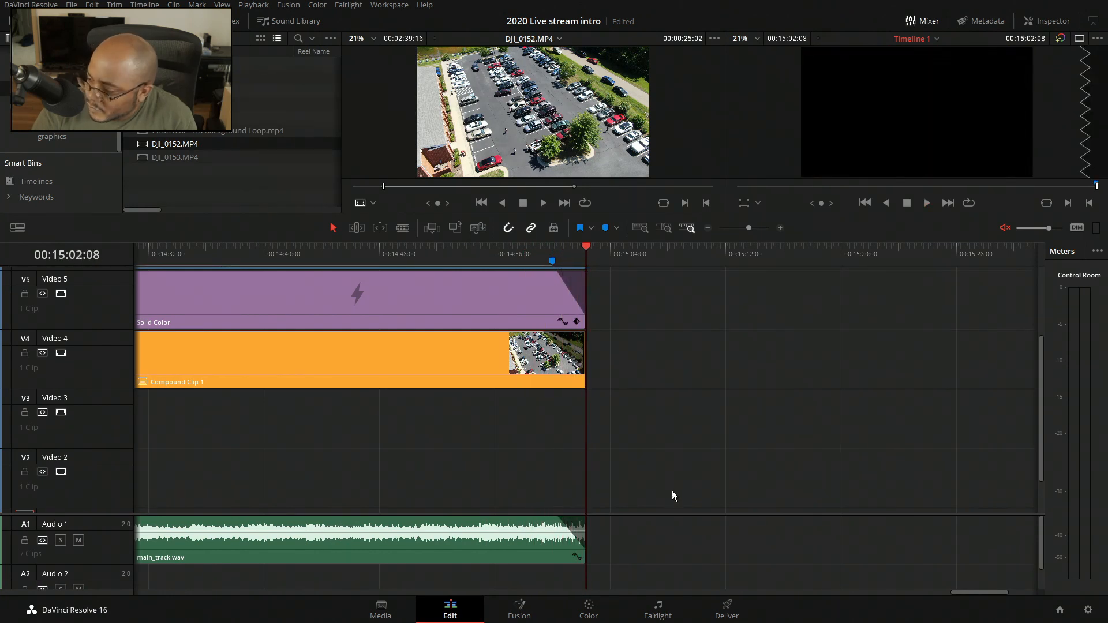
- Combine the four Compound Clip 1 instances into Compound Clip 2 and delete the empty tracks
{"action": "left_click", "coordinate": [640, 228]}
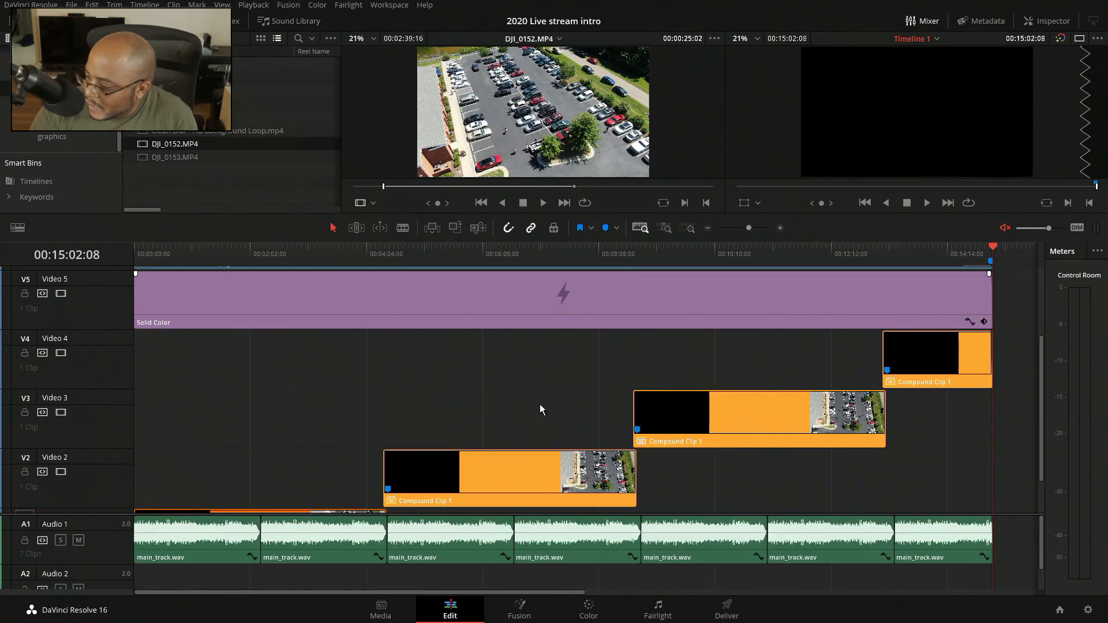
{"action": "left_click_drag", "start_coordinate": [967, 500], "coordinate": [269, 320]}
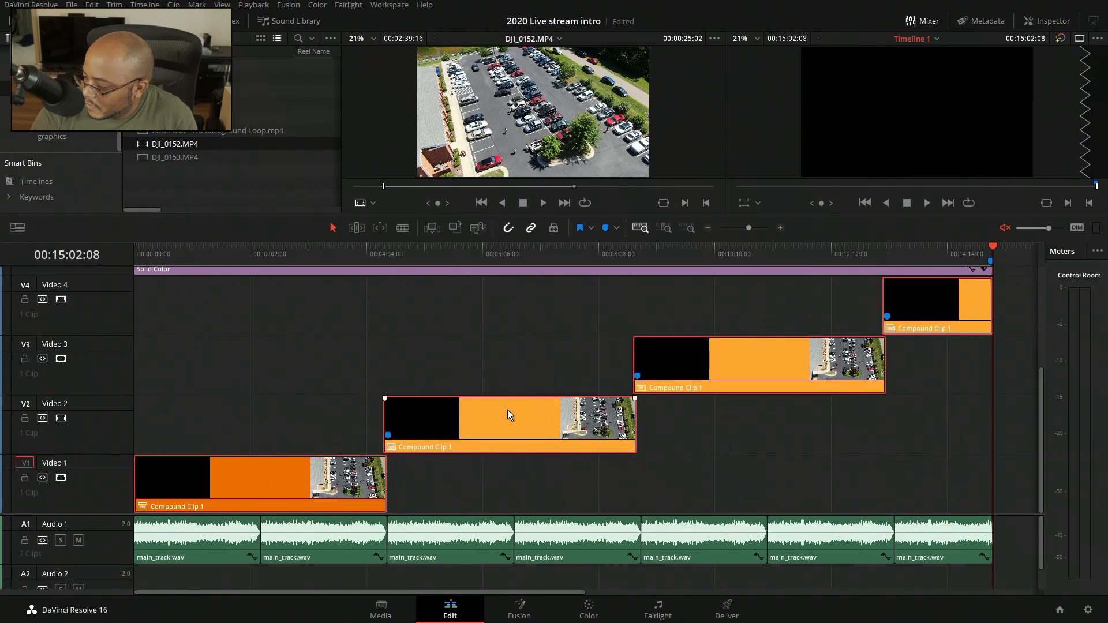
{"action": "right_click", "coordinate": [507, 411]}
{"action": "left_click", "coordinate": [546, 68]}
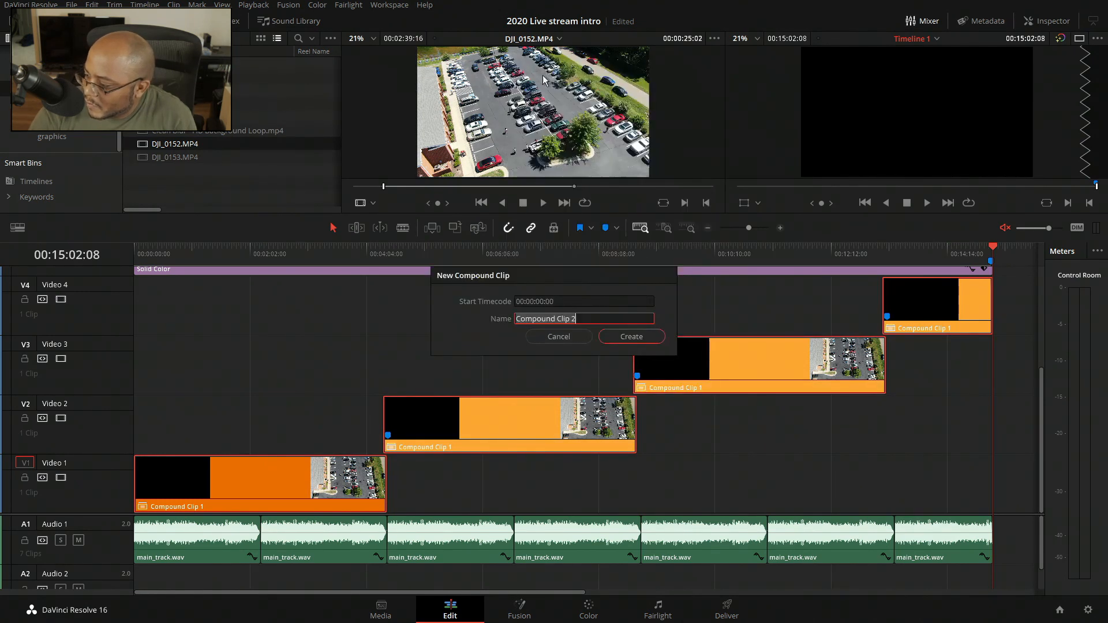
{"action": "left_click", "coordinate": [635, 339]}
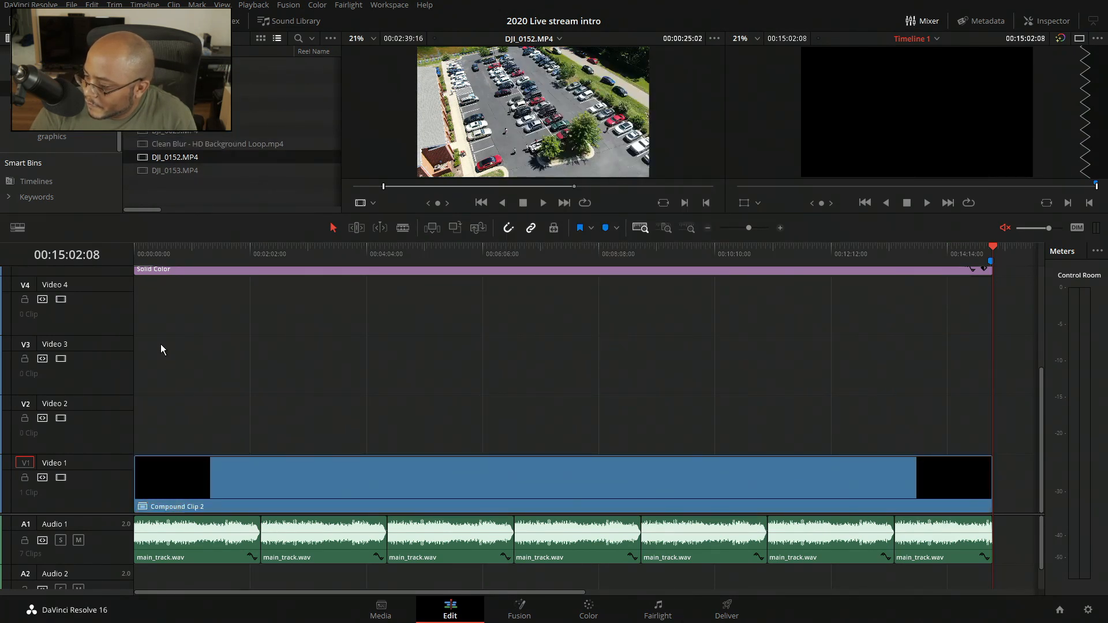
{"action": "right_click", "coordinate": [103, 313]}
{"action": "left_click", "coordinate": [152, 396]}
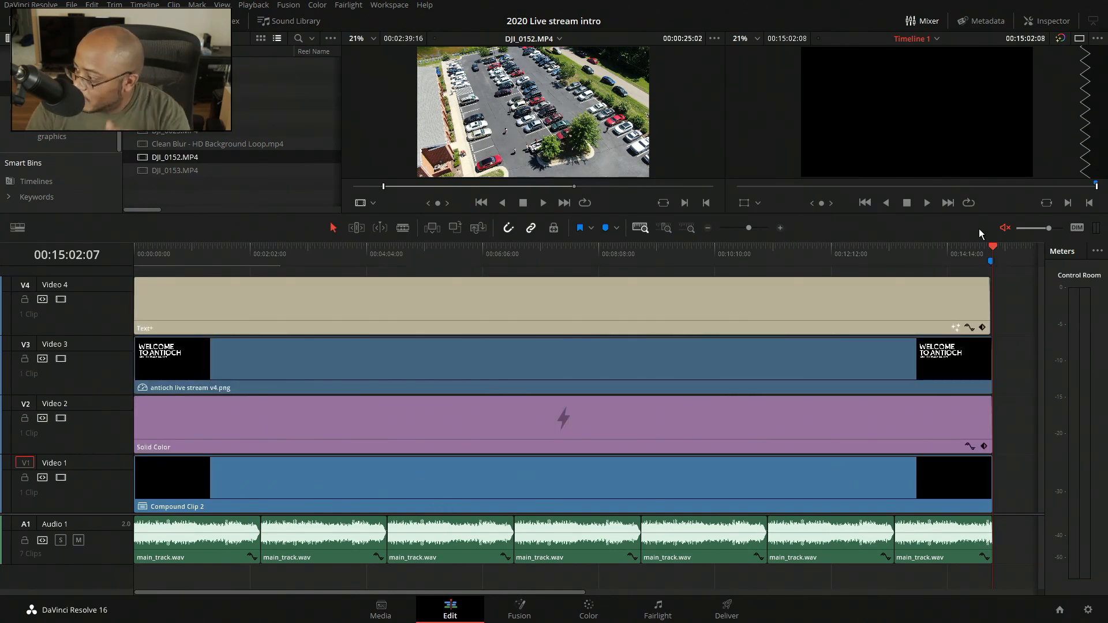
- Unmute the audio, reduce the height of the video tracks and play the final seconds of the timeline
{"action": "left_click", "coordinate": [1004, 229]}
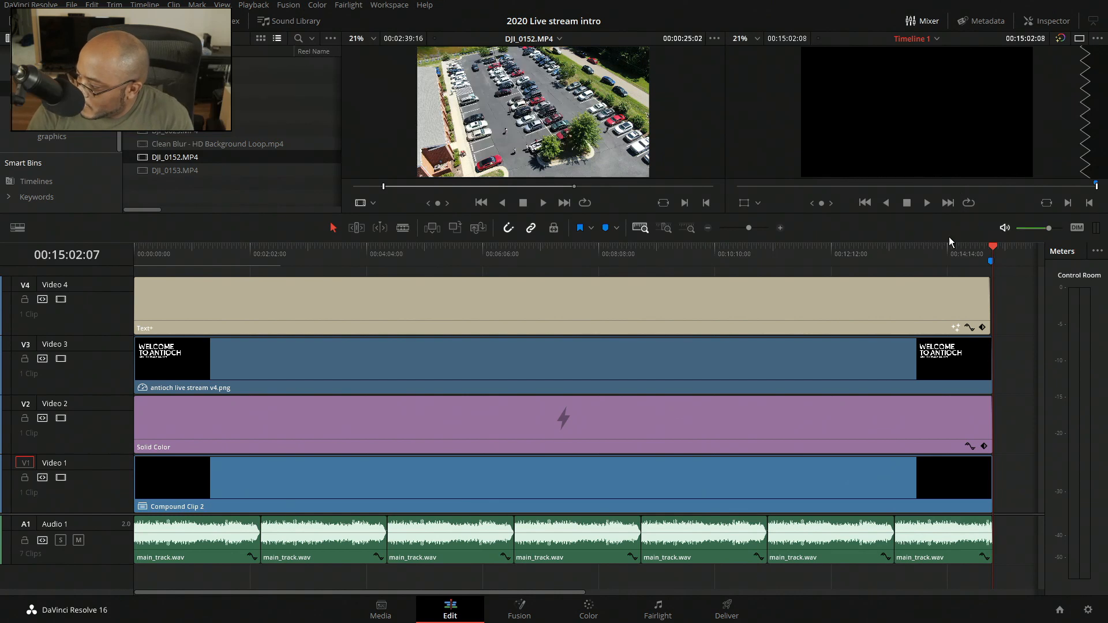
{"action": "left_click", "coordinate": [892, 255]}
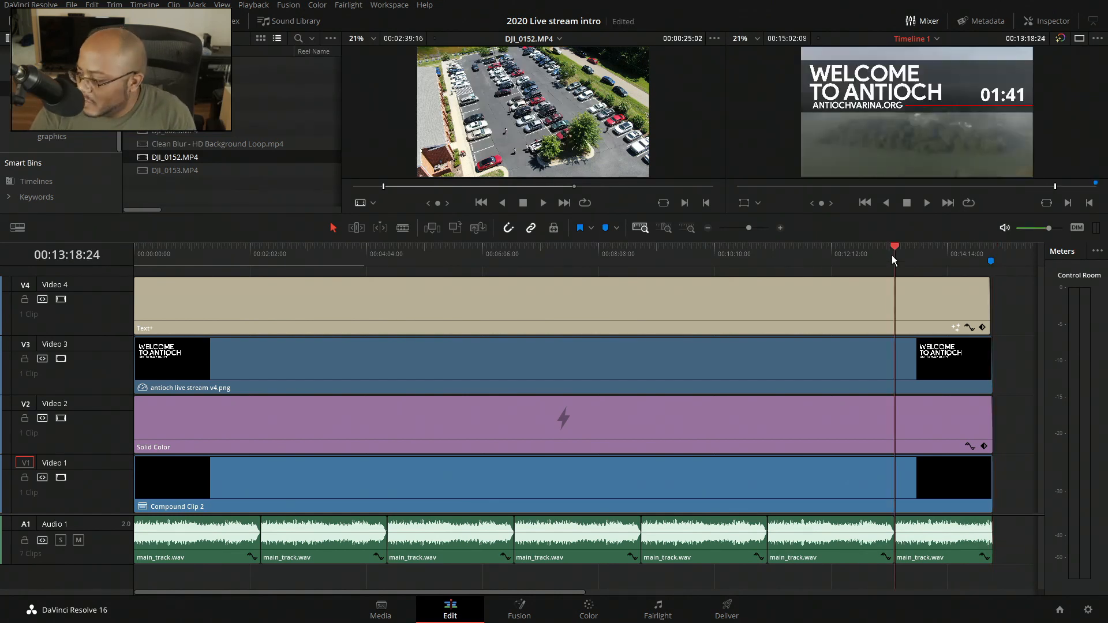
{"action": "left_click_drag", "start_coordinate": [114, 280], "coordinate": [117, 503]}
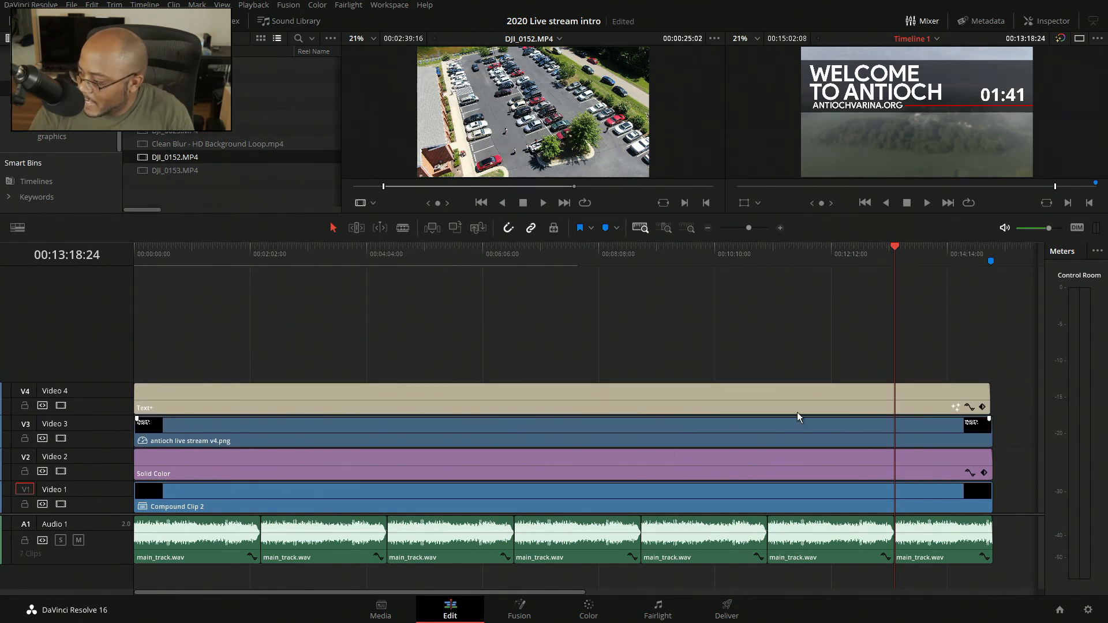
{"action": "left_click", "coordinate": [946, 253]}
{"action": "key", "text": "space"}
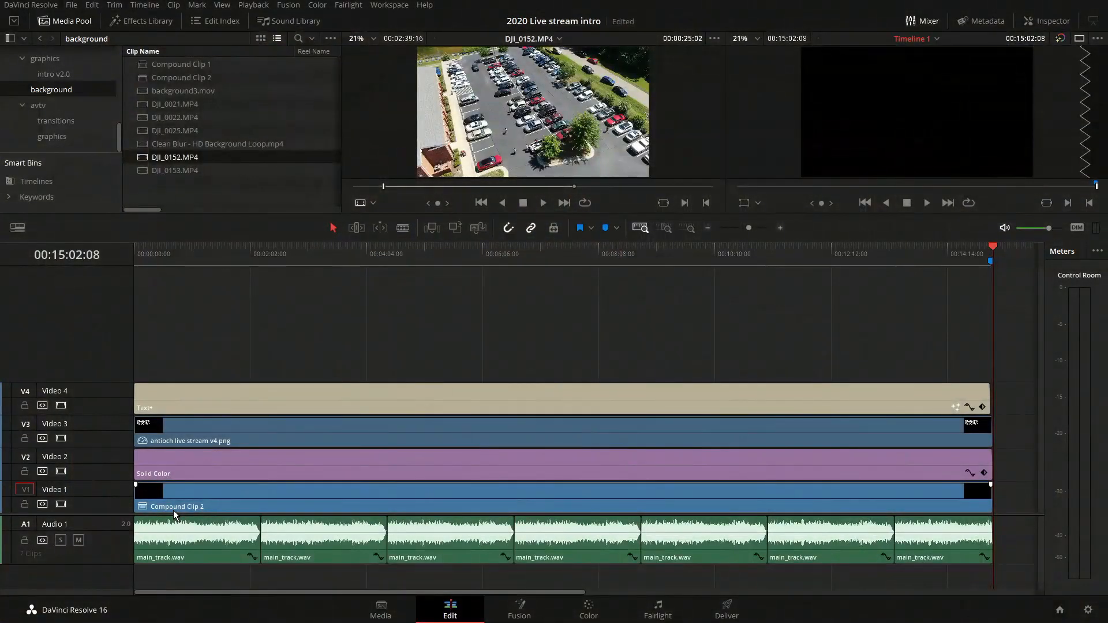
- Go to 00:01:06:01 and inspect the properties of the Text+ countdown and the antioch live stream v4.png clip
{"action": "left_click", "coordinate": [197, 259]}
{"action": "left_click", "coordinate": [284, 409]}
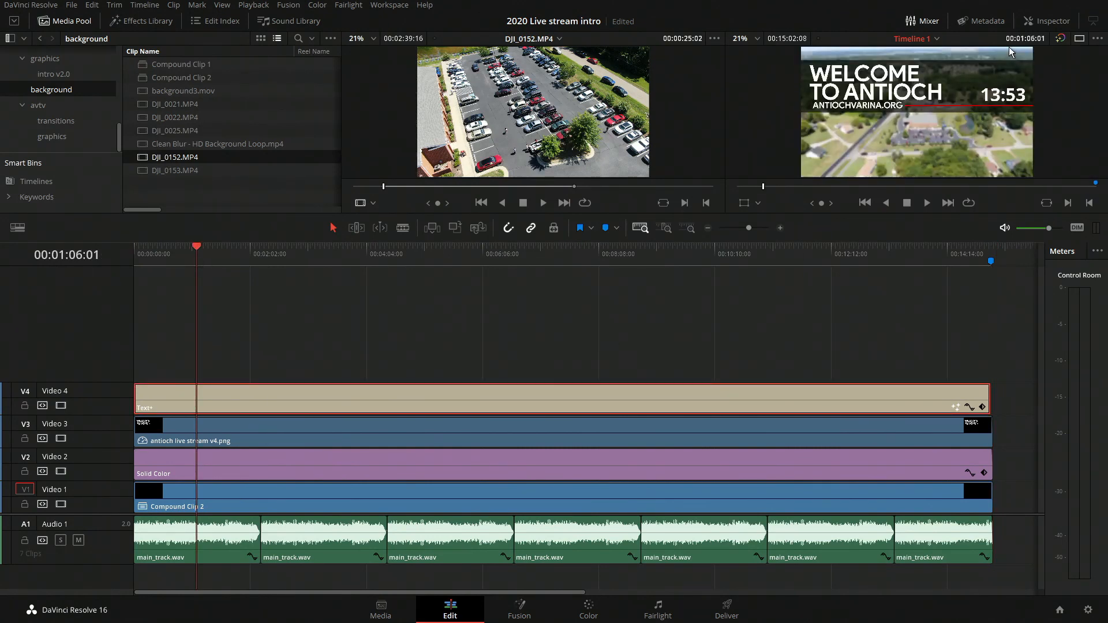
{"action": "left_click", "coordinate": [1051, 21]}
{"action": "key", "text": "shift+z"}
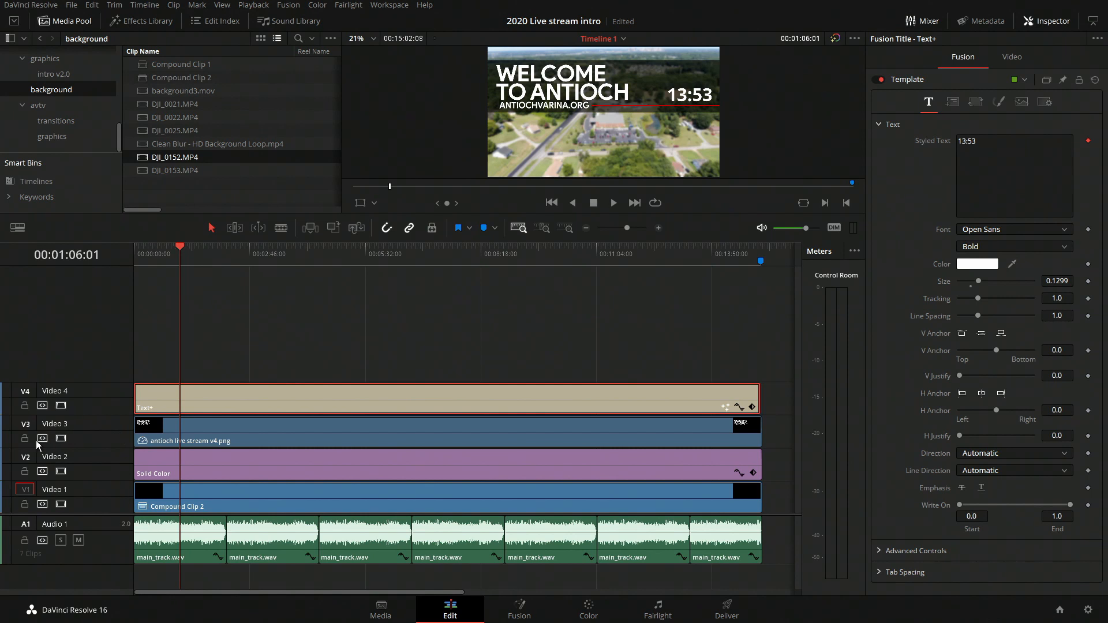
{"action": "left_click", "coordinate": [239, 433]}
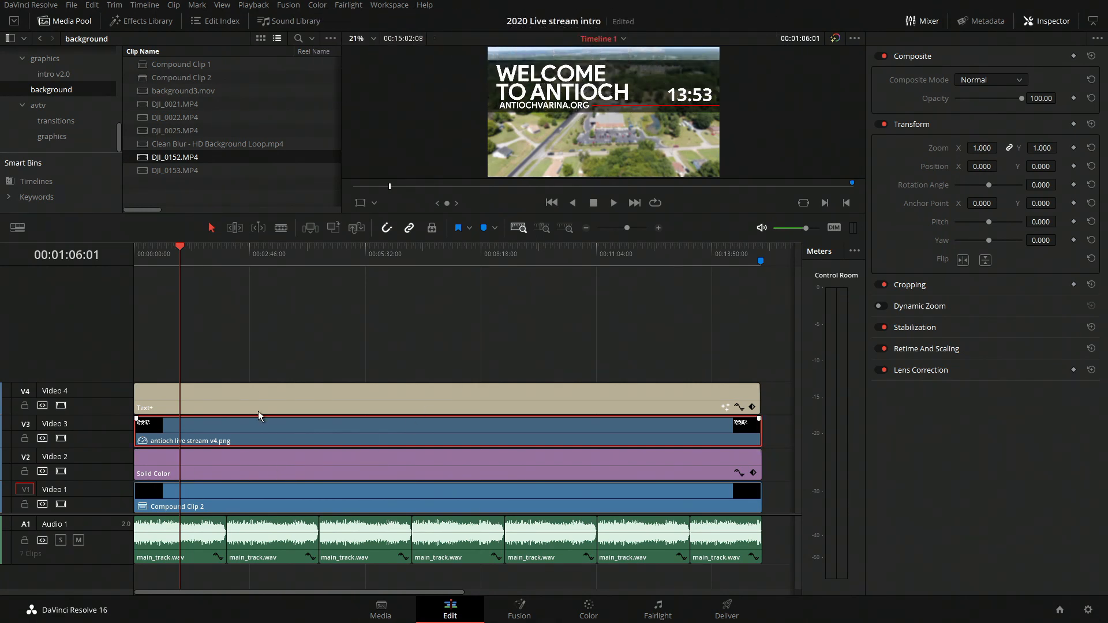
- Switch the Video 3 logo and the Video 4 countdown off and on to check what each layer shows, saving the project
{"action": "left_click", "coordinate": [60, 438]}
{"action": "left_click", "coordinate": [60, 438]}
{"action": "key", "text": "ctrl+s"}
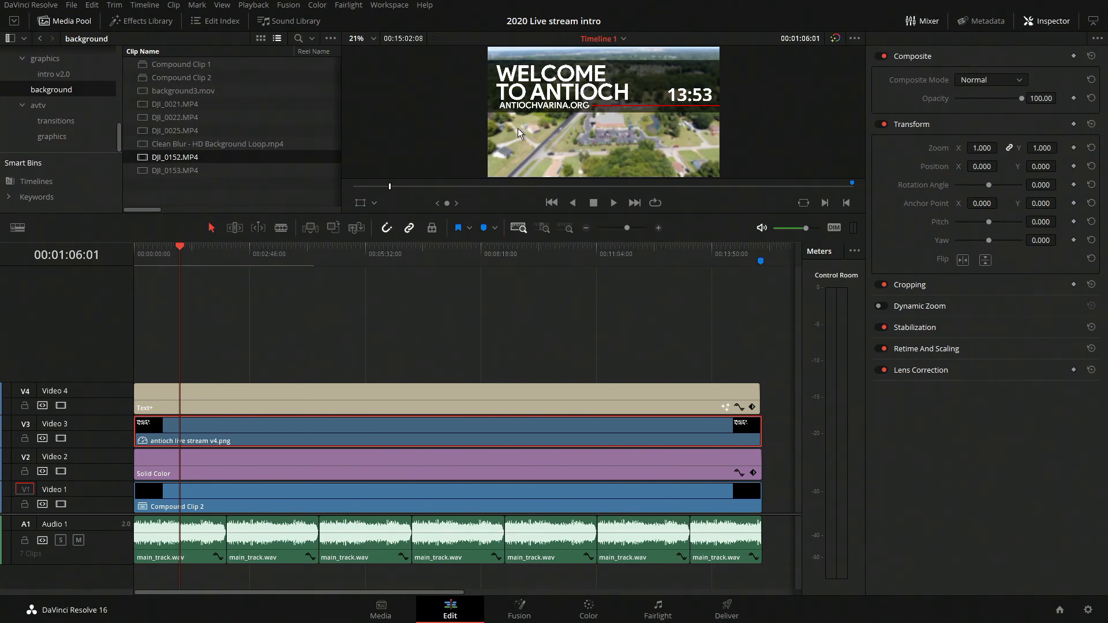
{"action": "left_click", "coordinate": [60, 439]}
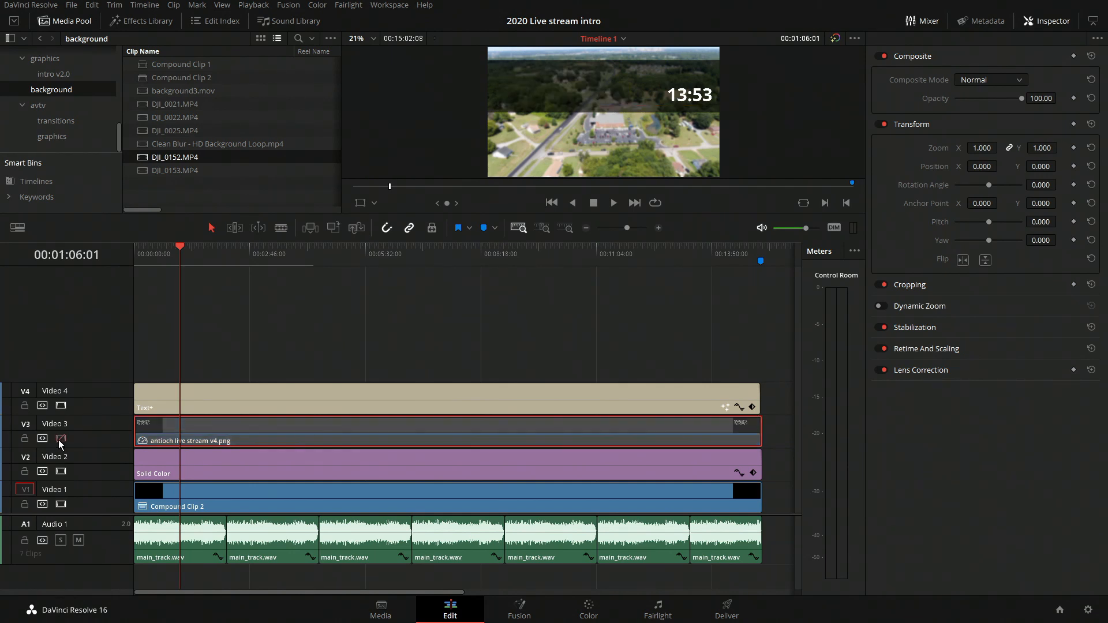
{"action": "left_click", "coordinate": [60, 439]}
{"action": "left_click", "coordinate": [60, 406]}
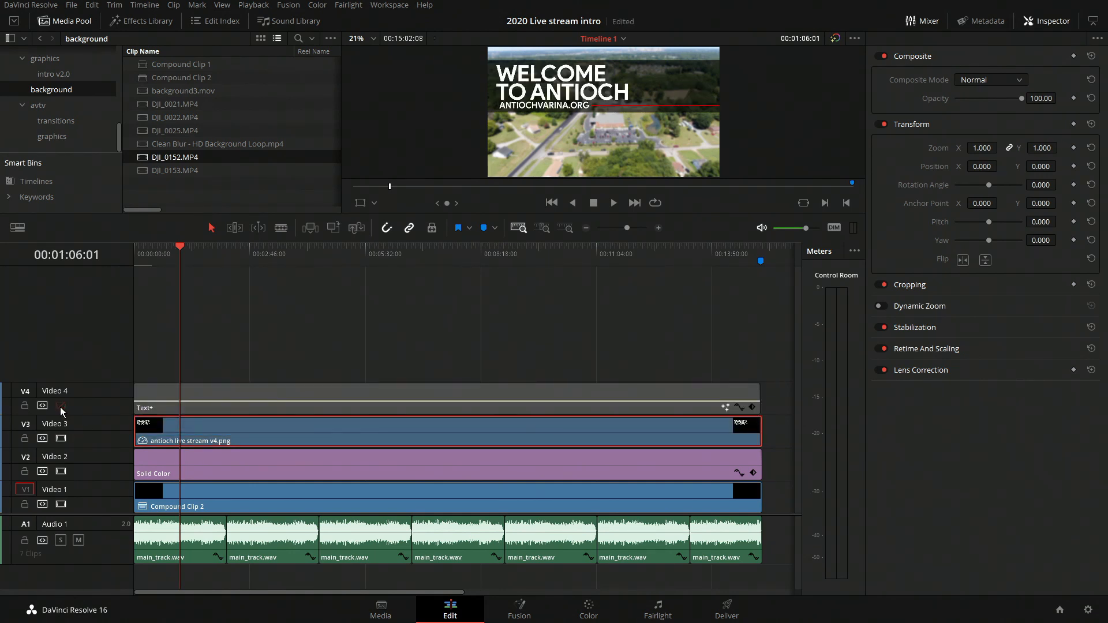
{"action": "left_click", "coordinate": [60, 405]}
- Disable the Video 3, Video 4 and Video 2 tracks to view the blurred drone background alone
{"action": "left_click", "coordinate": [60, 439]}
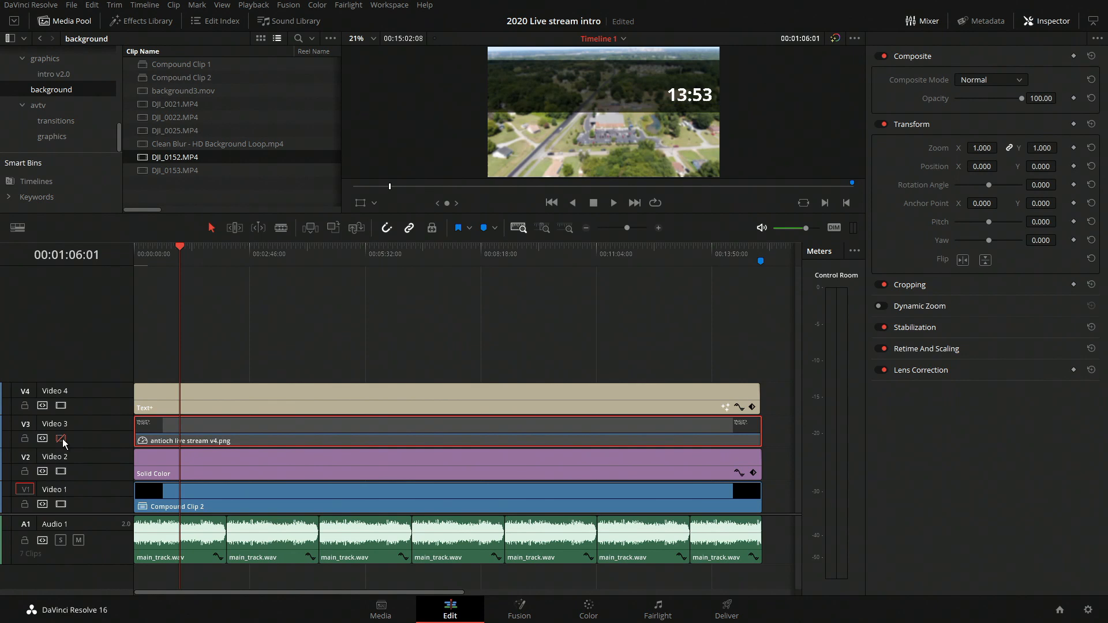
{"action": "left_click", "coordinate": [60, 406]}
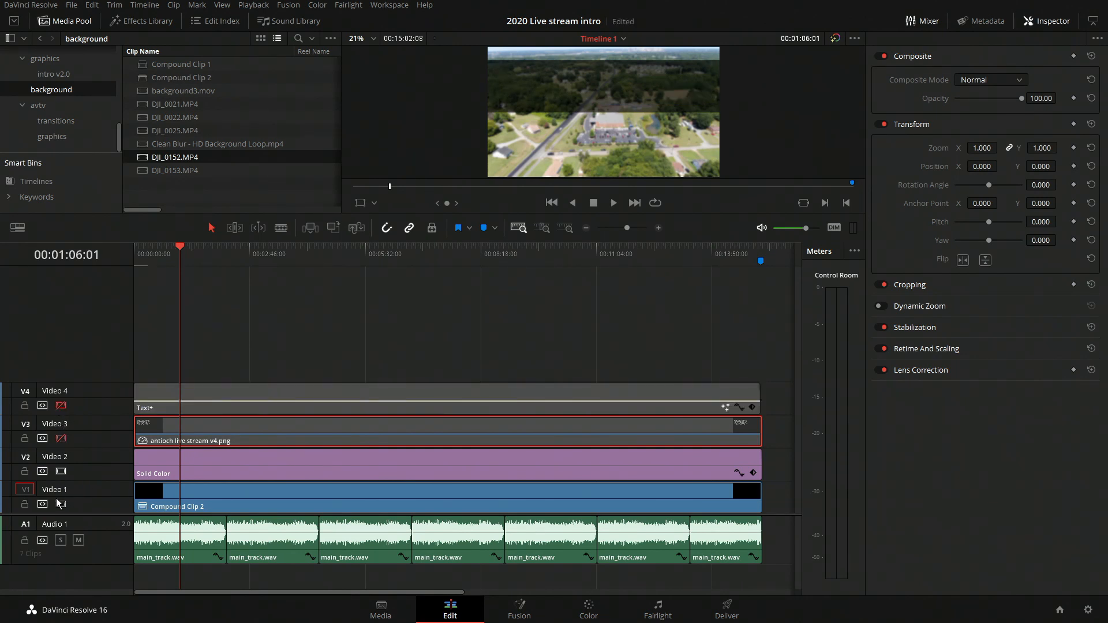
{"action": "left_click", "coordinate": [61, 471]}
{"action": "left_click", "coordinate": [61, 471]}
{"action": "left_click", "coordinate": [61, 471]}
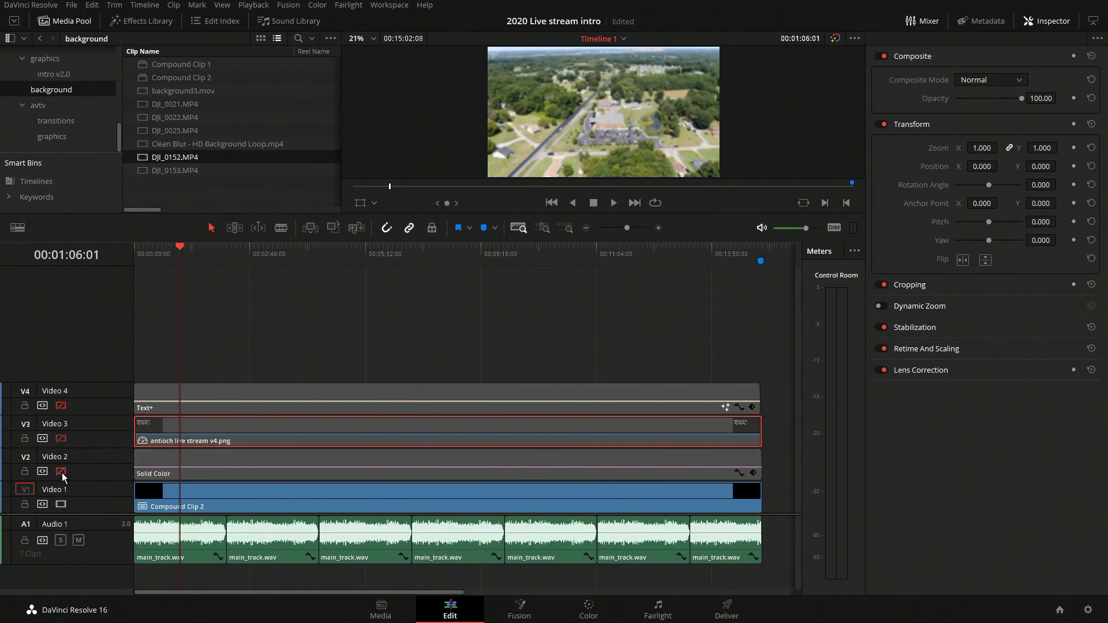
- Re-enable the Video 2, Video 3 and Video 4 tracks and save the project
{"action": "left_click", "coordinate": [60, 471]}
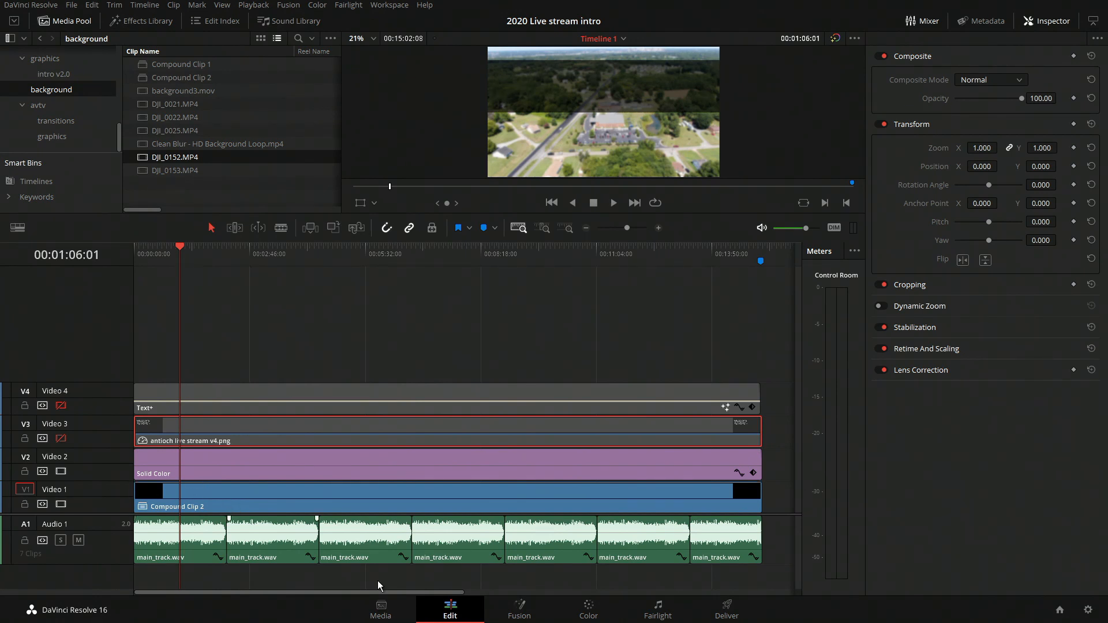
{"action": "left_click", "coordinate": [59, 438]}
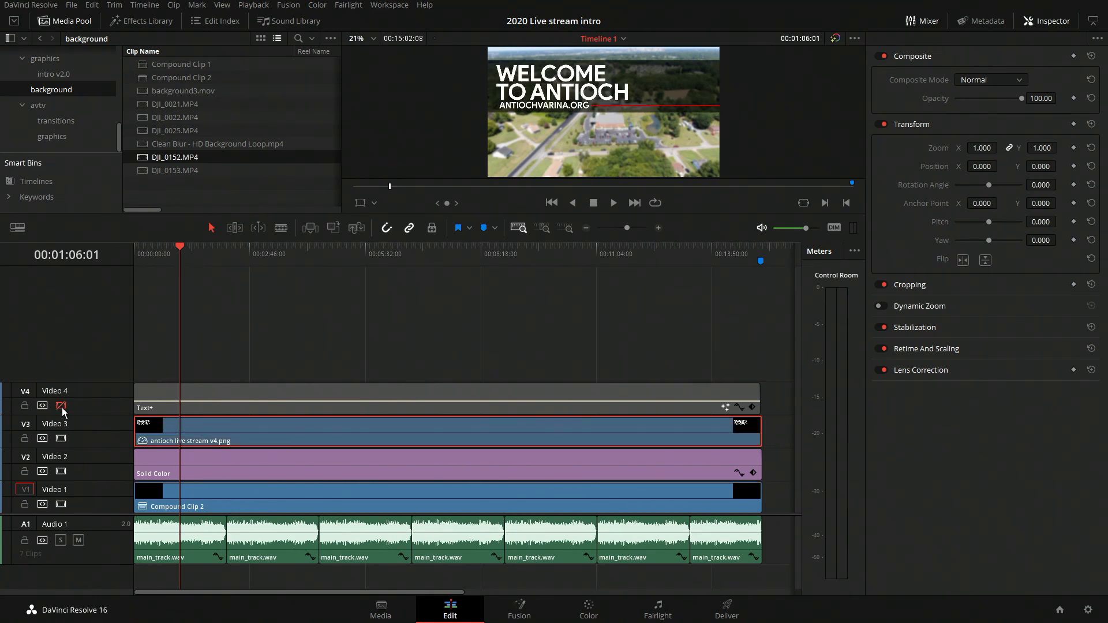
{"action": "left_click", "coordinate": [60, 406]}
{"action": "key", "text": "ctrl+s"}
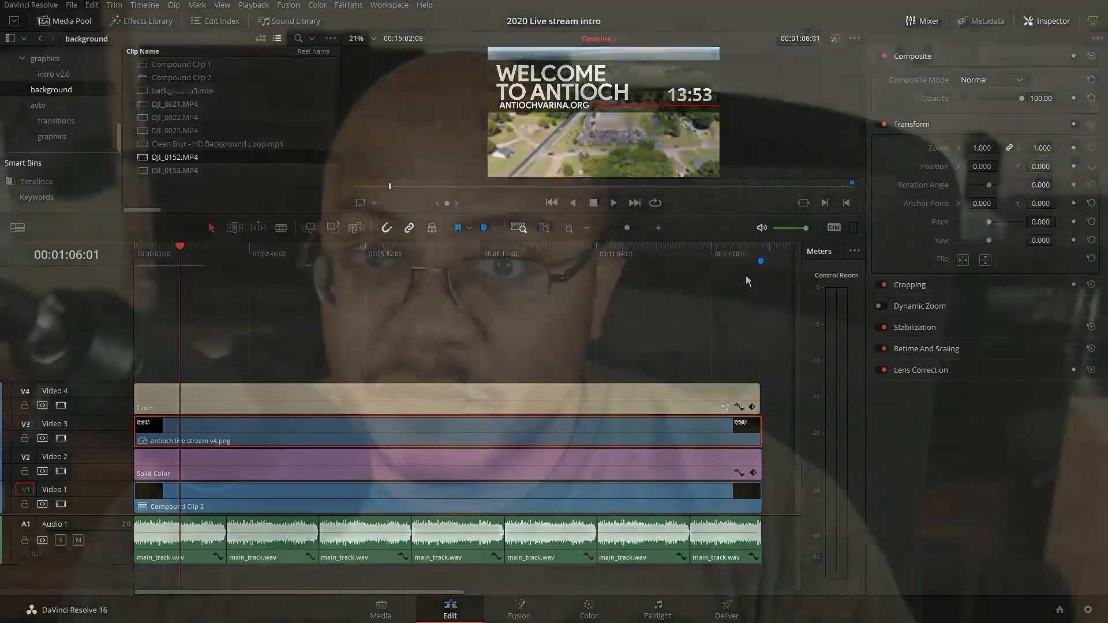